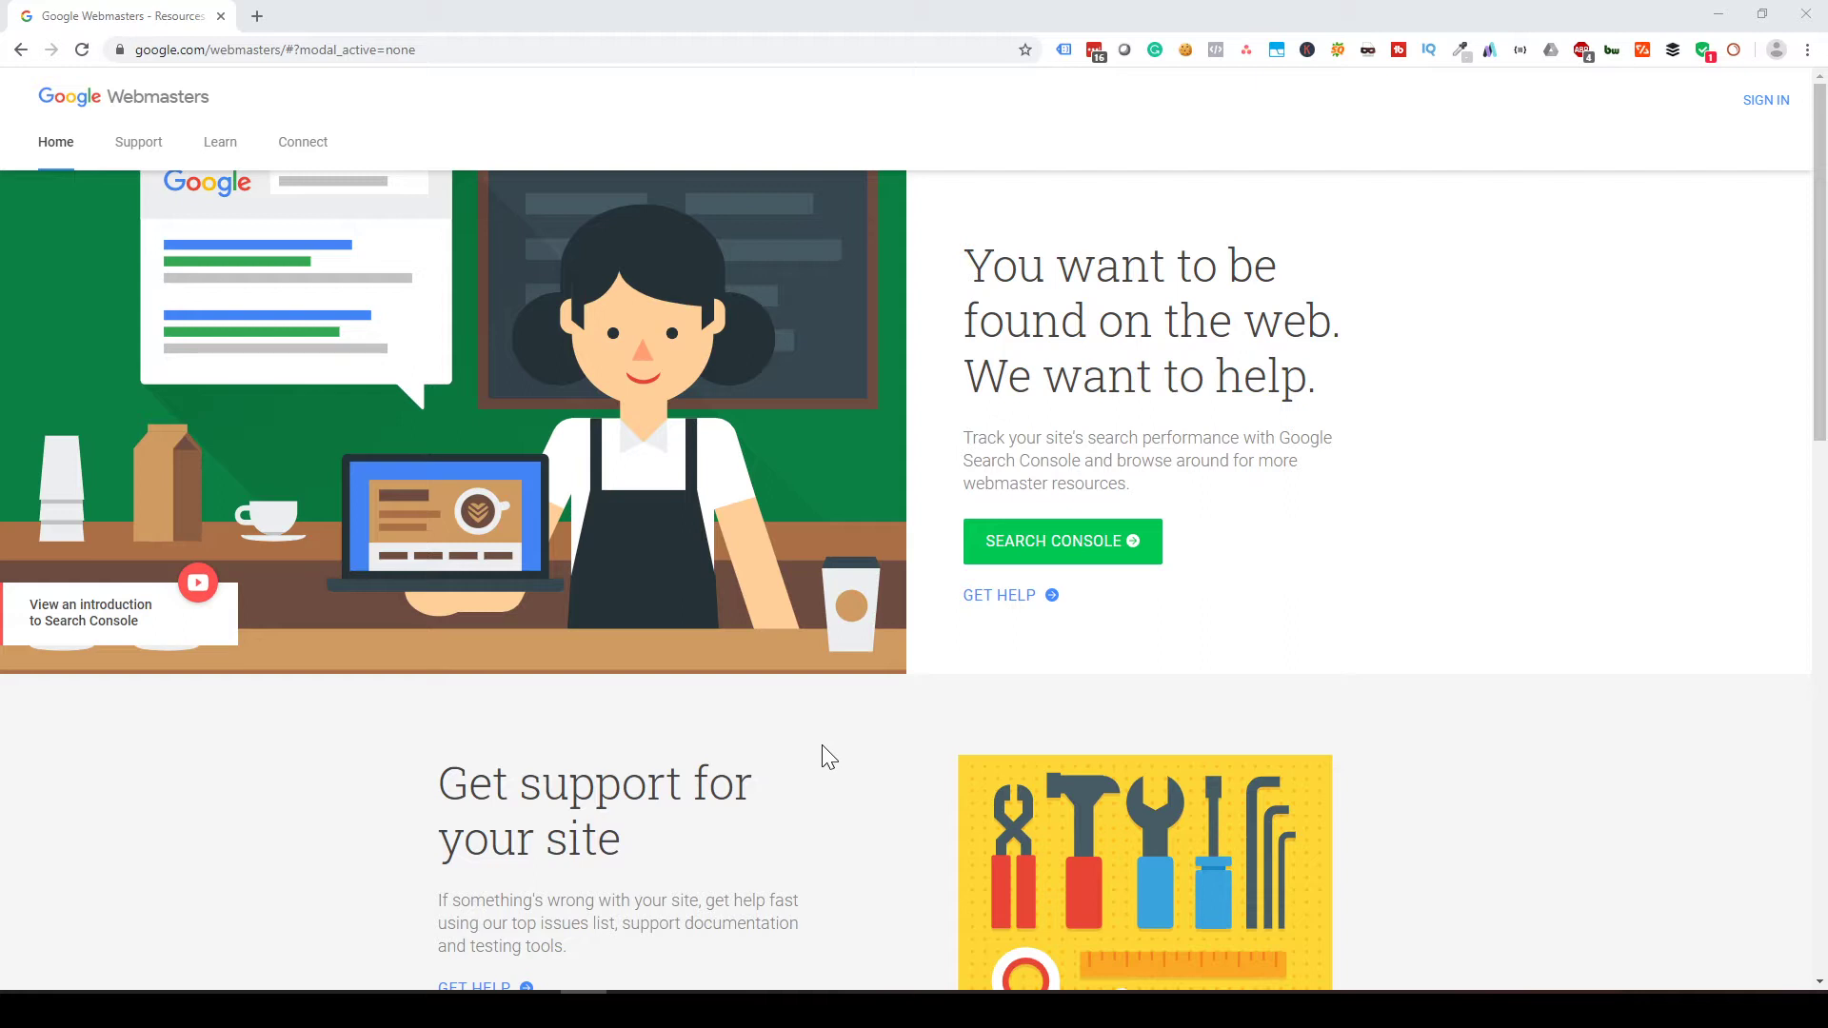
Look through the Google Webmasters home page sections on support, learning resources and staying updated
scroll(822, 745, "down", 4)
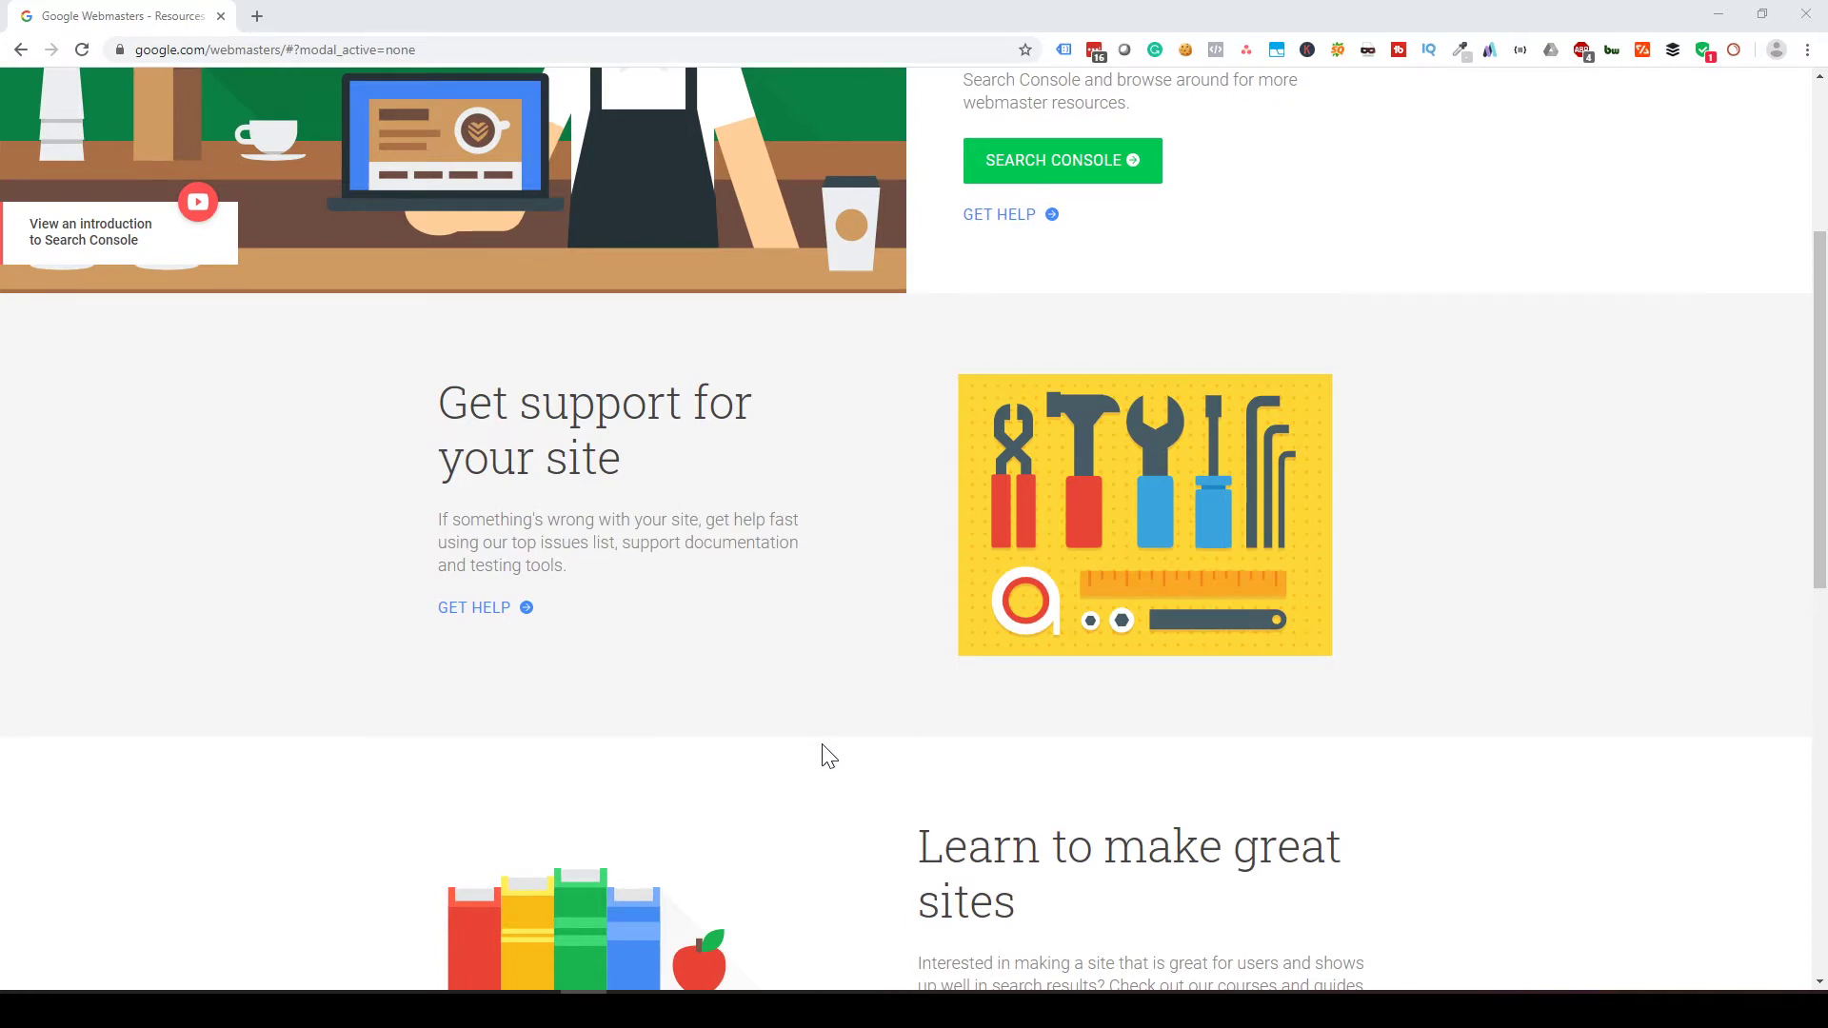
scroll(825, 749, "down", 3)
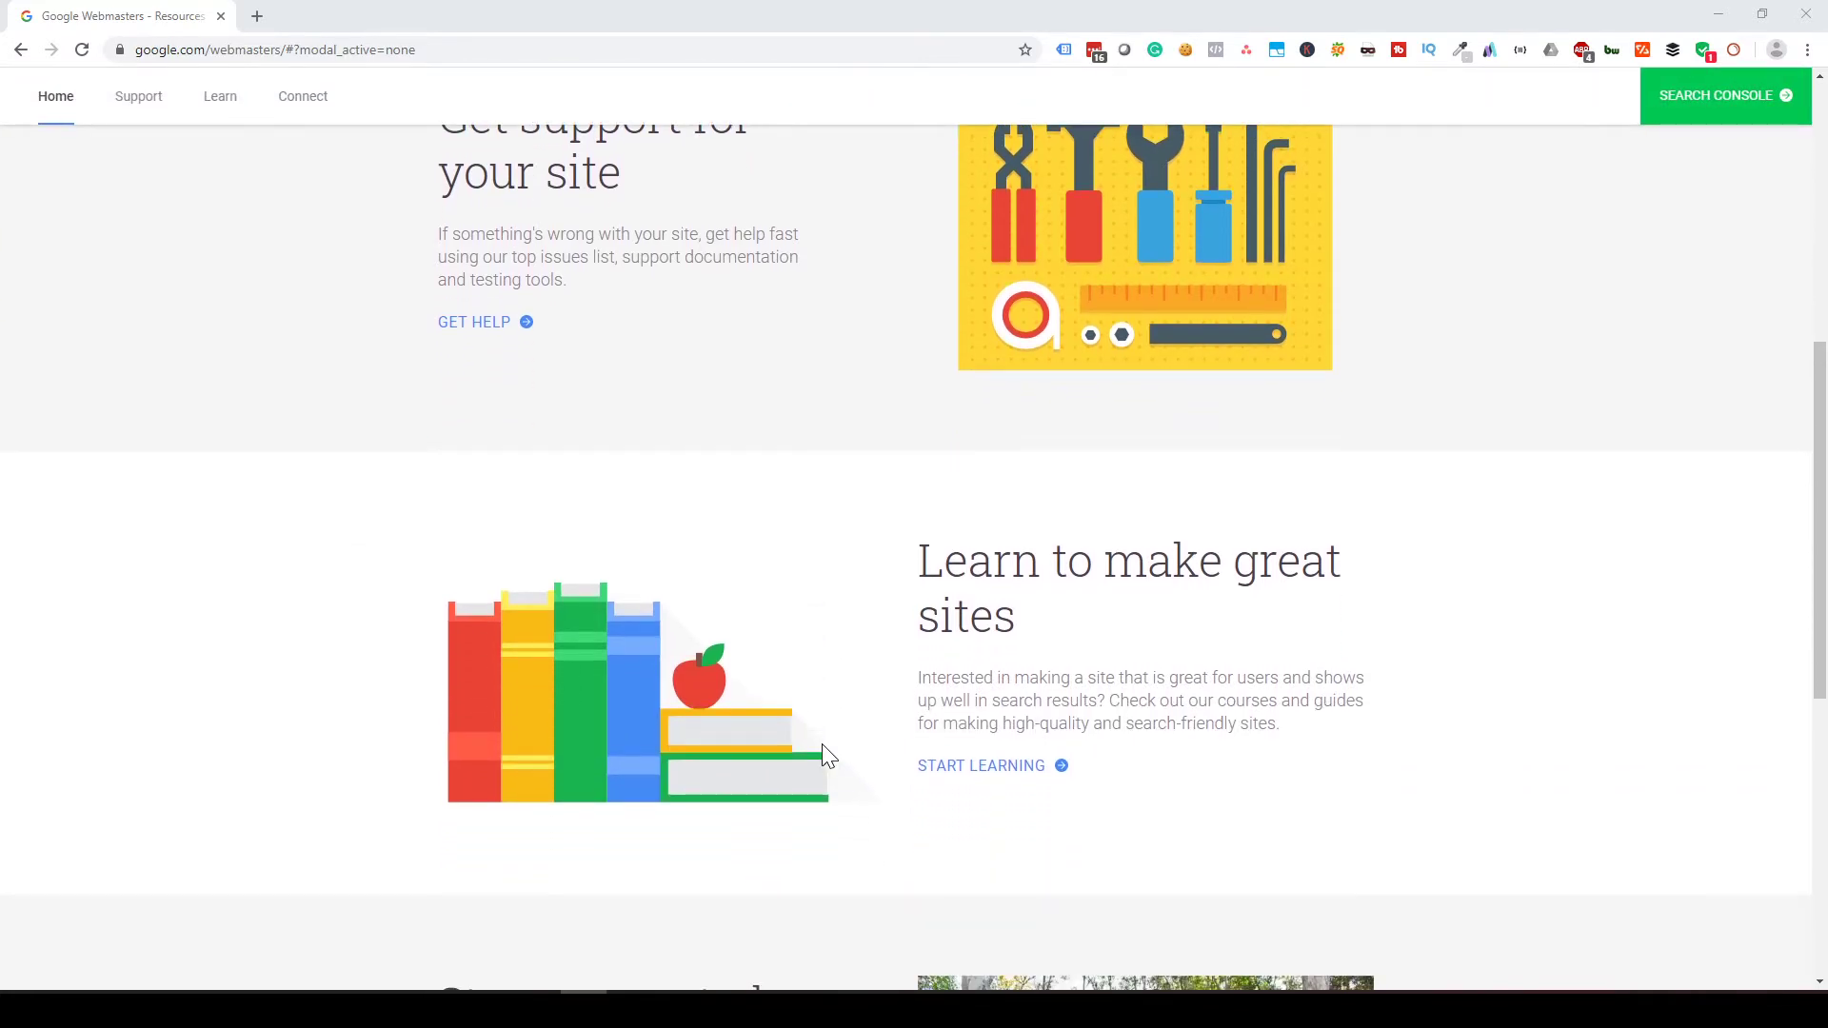
scroll(827, 753, "down", 1)
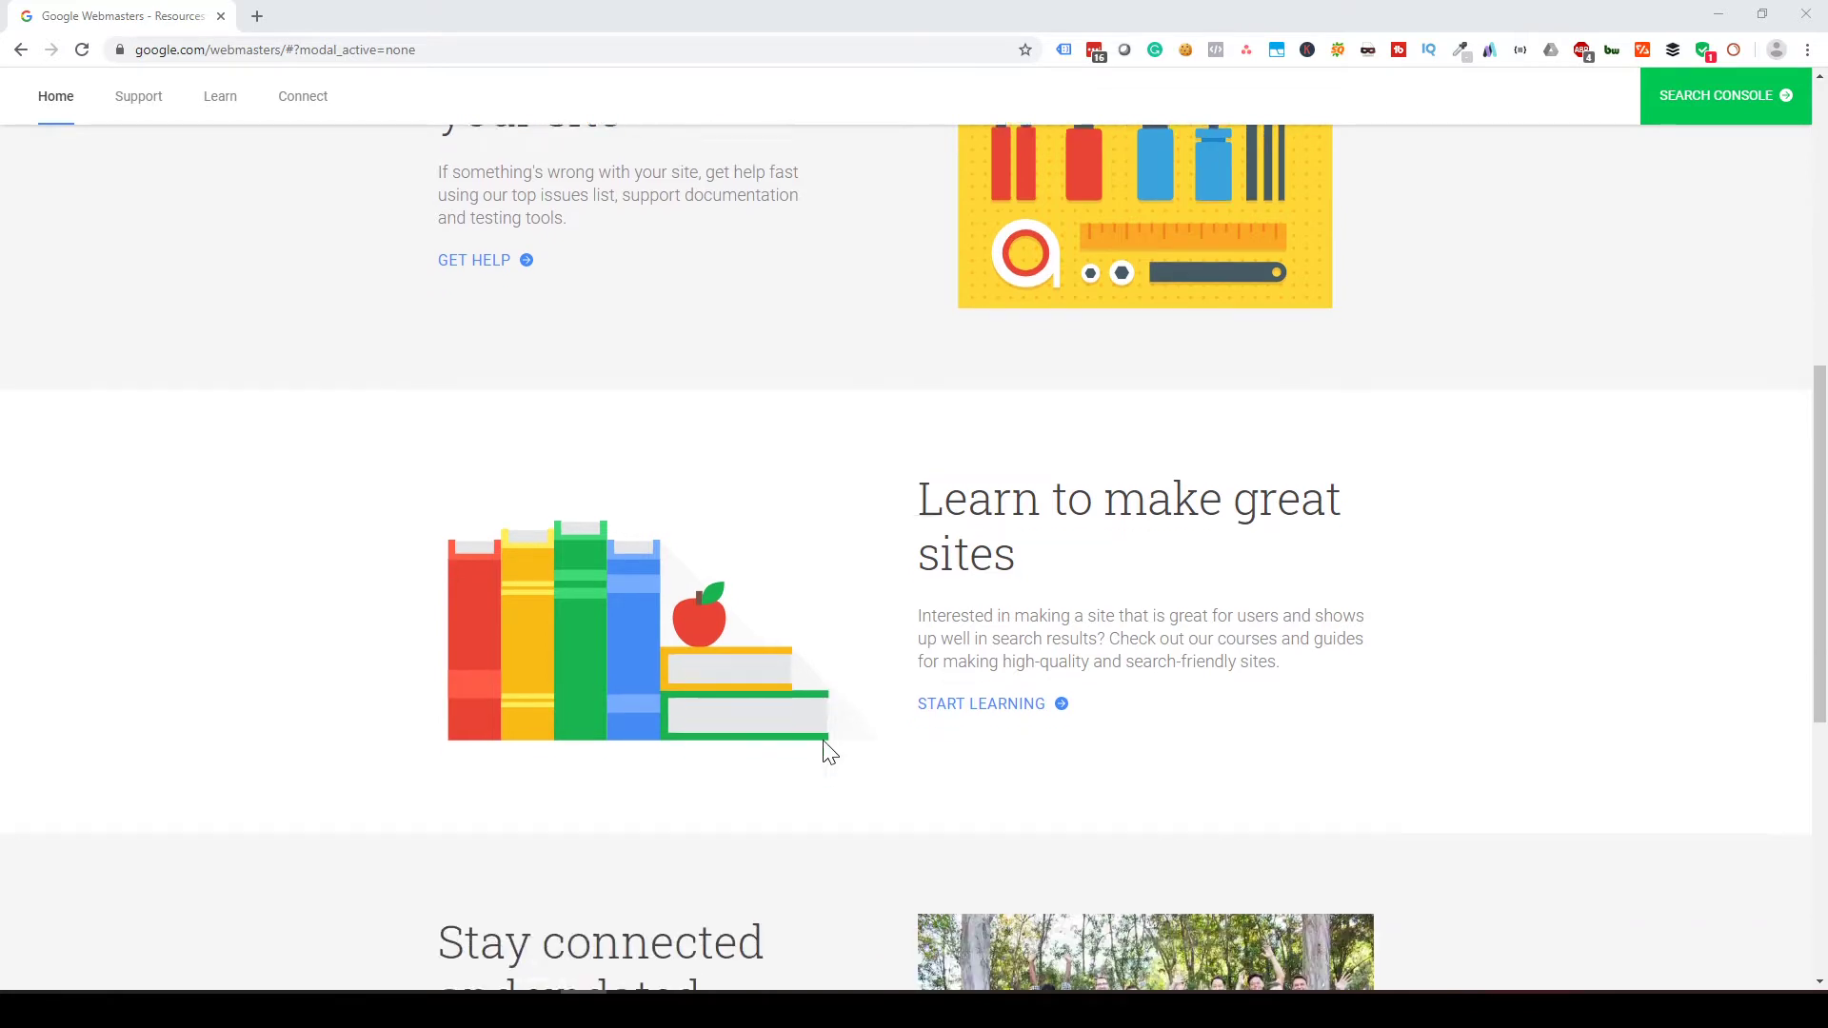
scroll(827, 753, "down", 1)
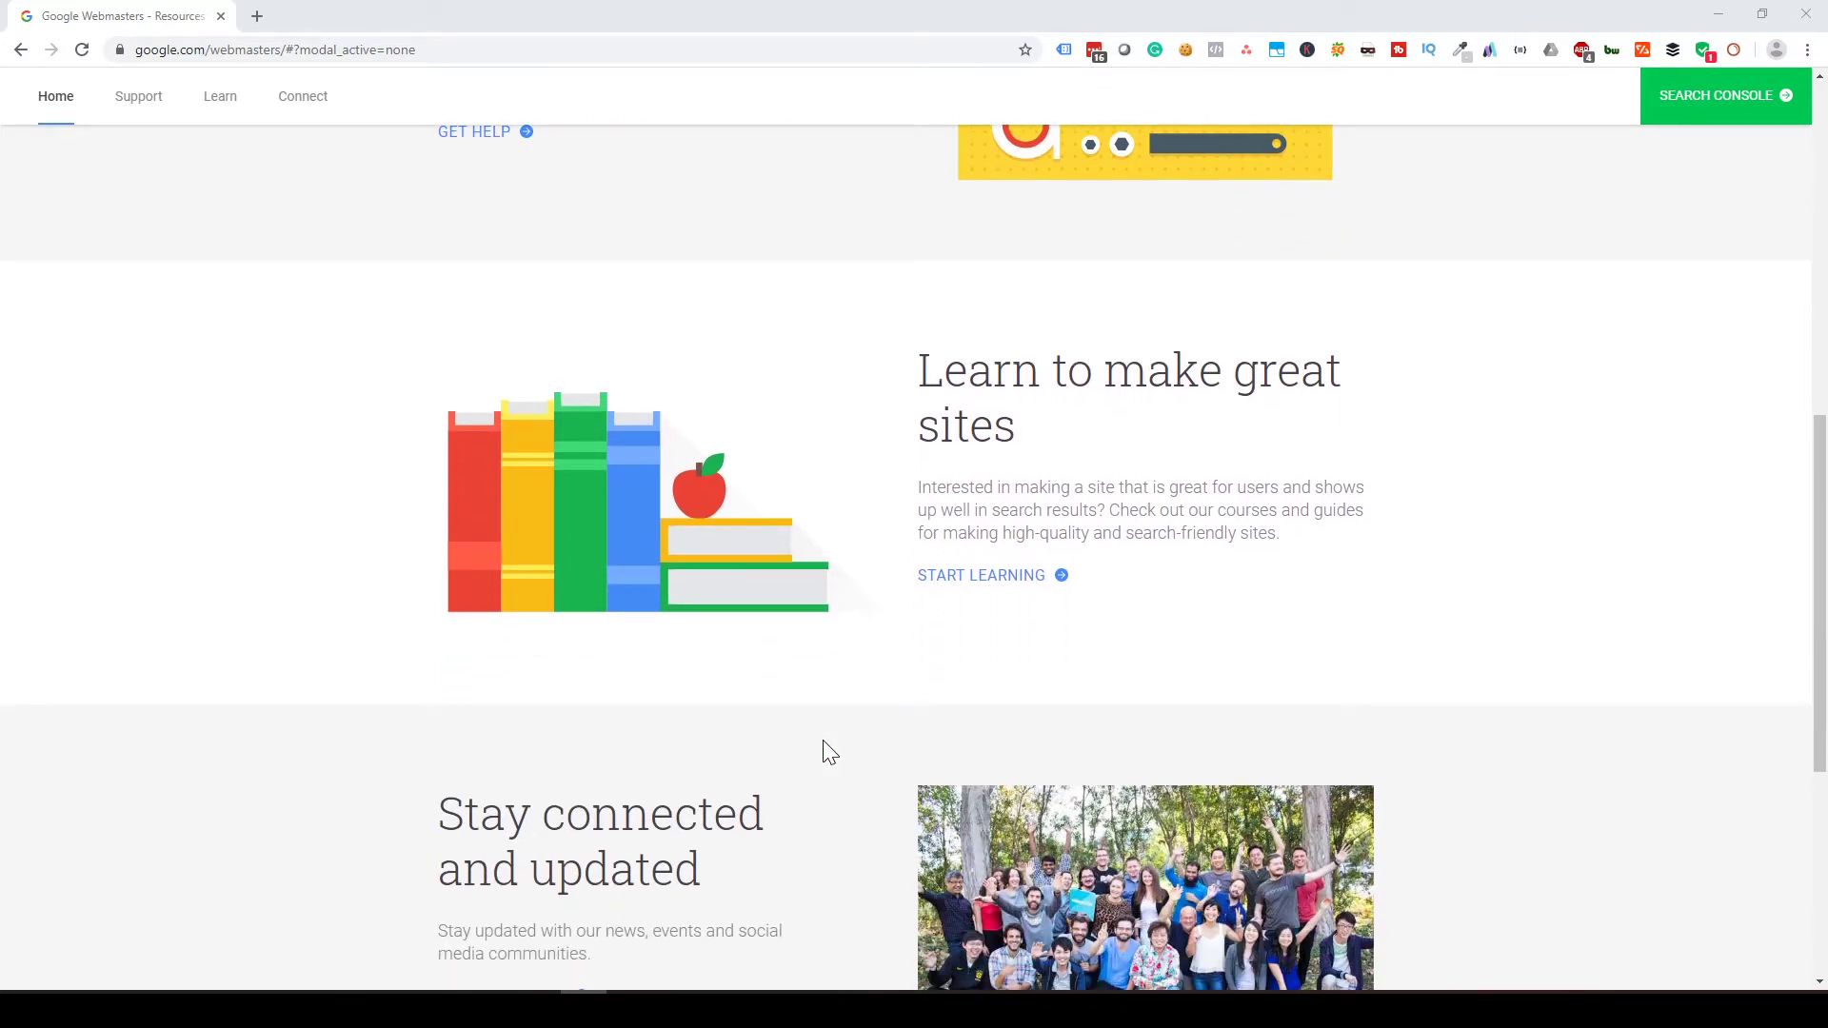
scroll(830, 752, "down", 1)
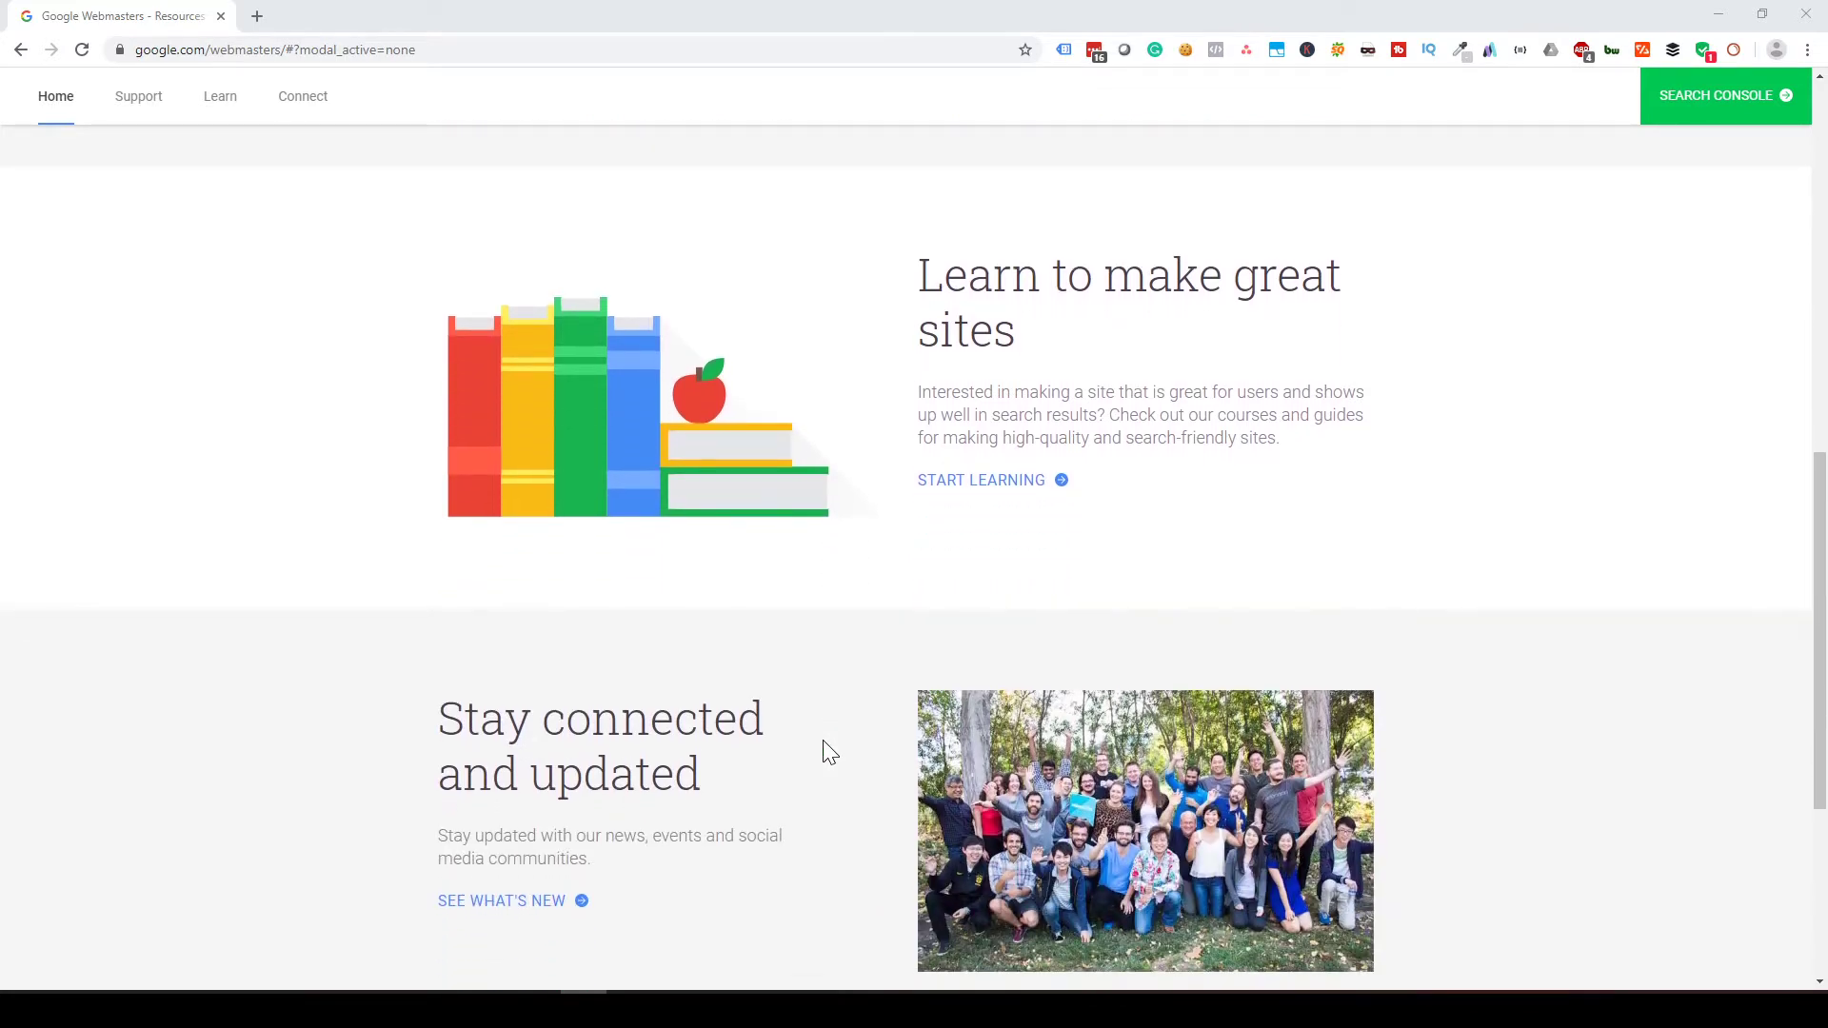
scroll(827, 752, "up", 10)
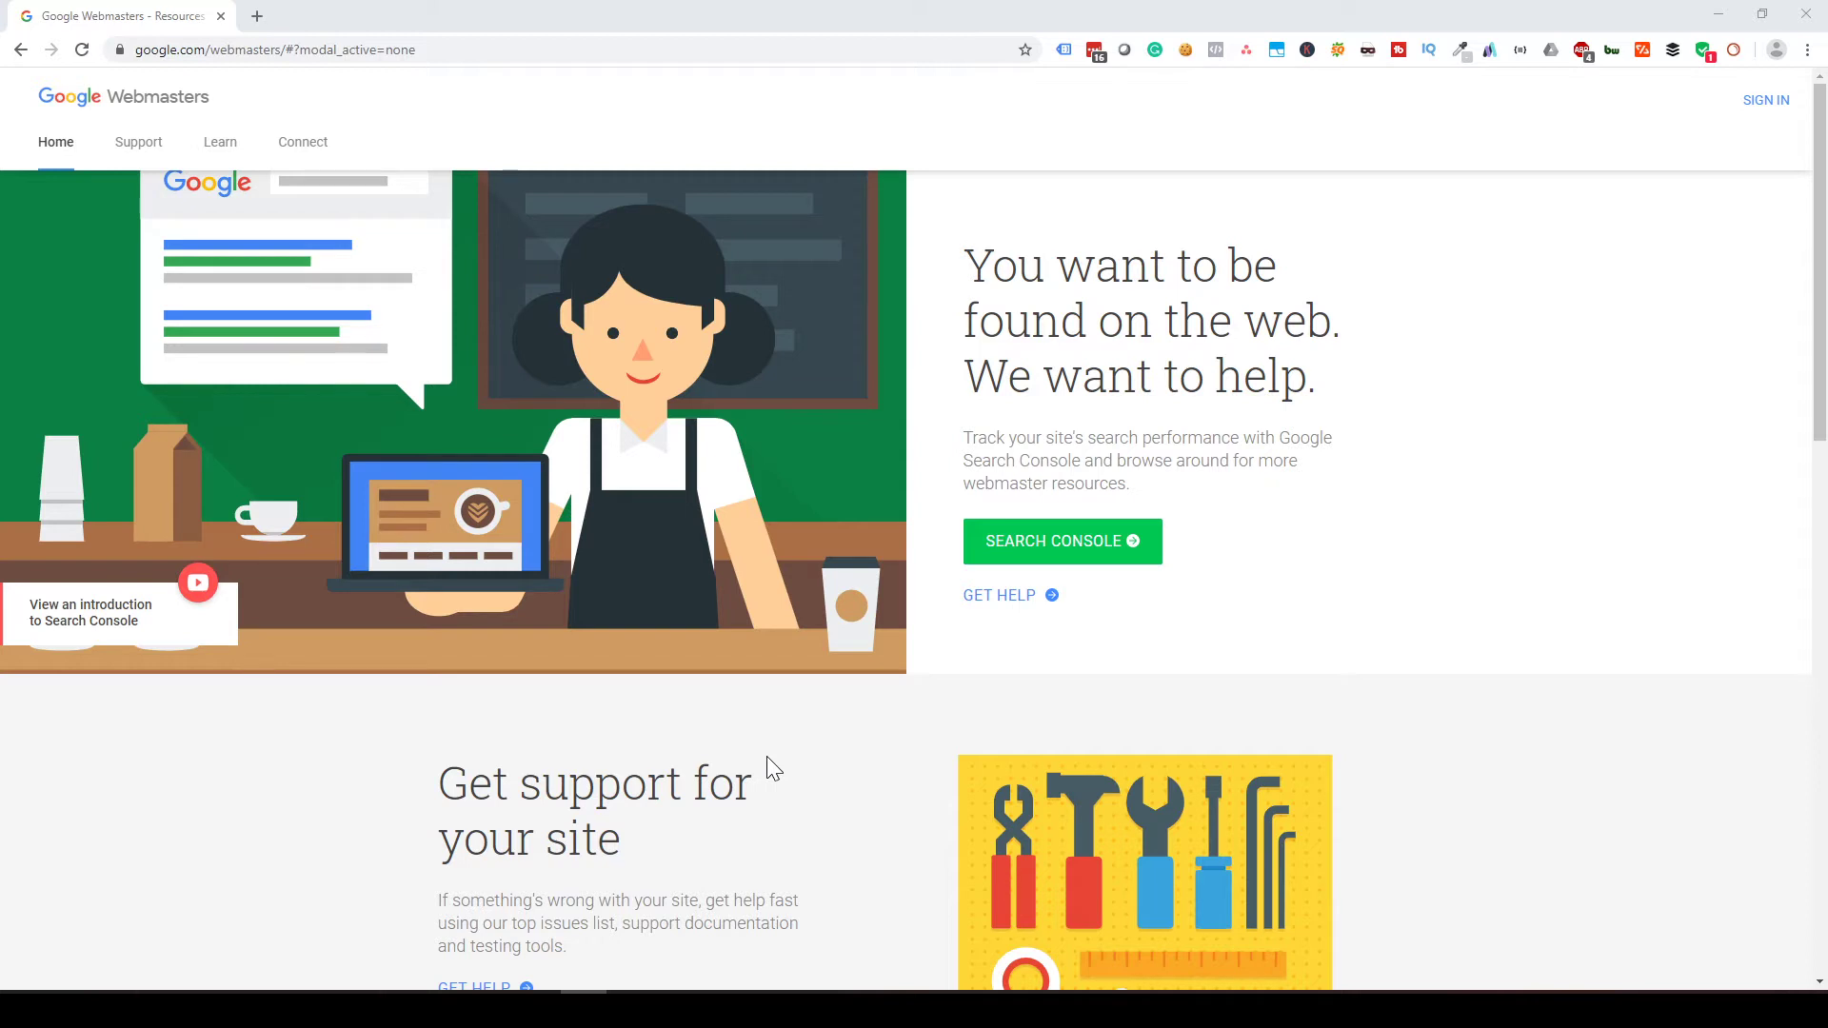
Load webmaster.google.com and open Search Console from its home page
left_click(290, 47)
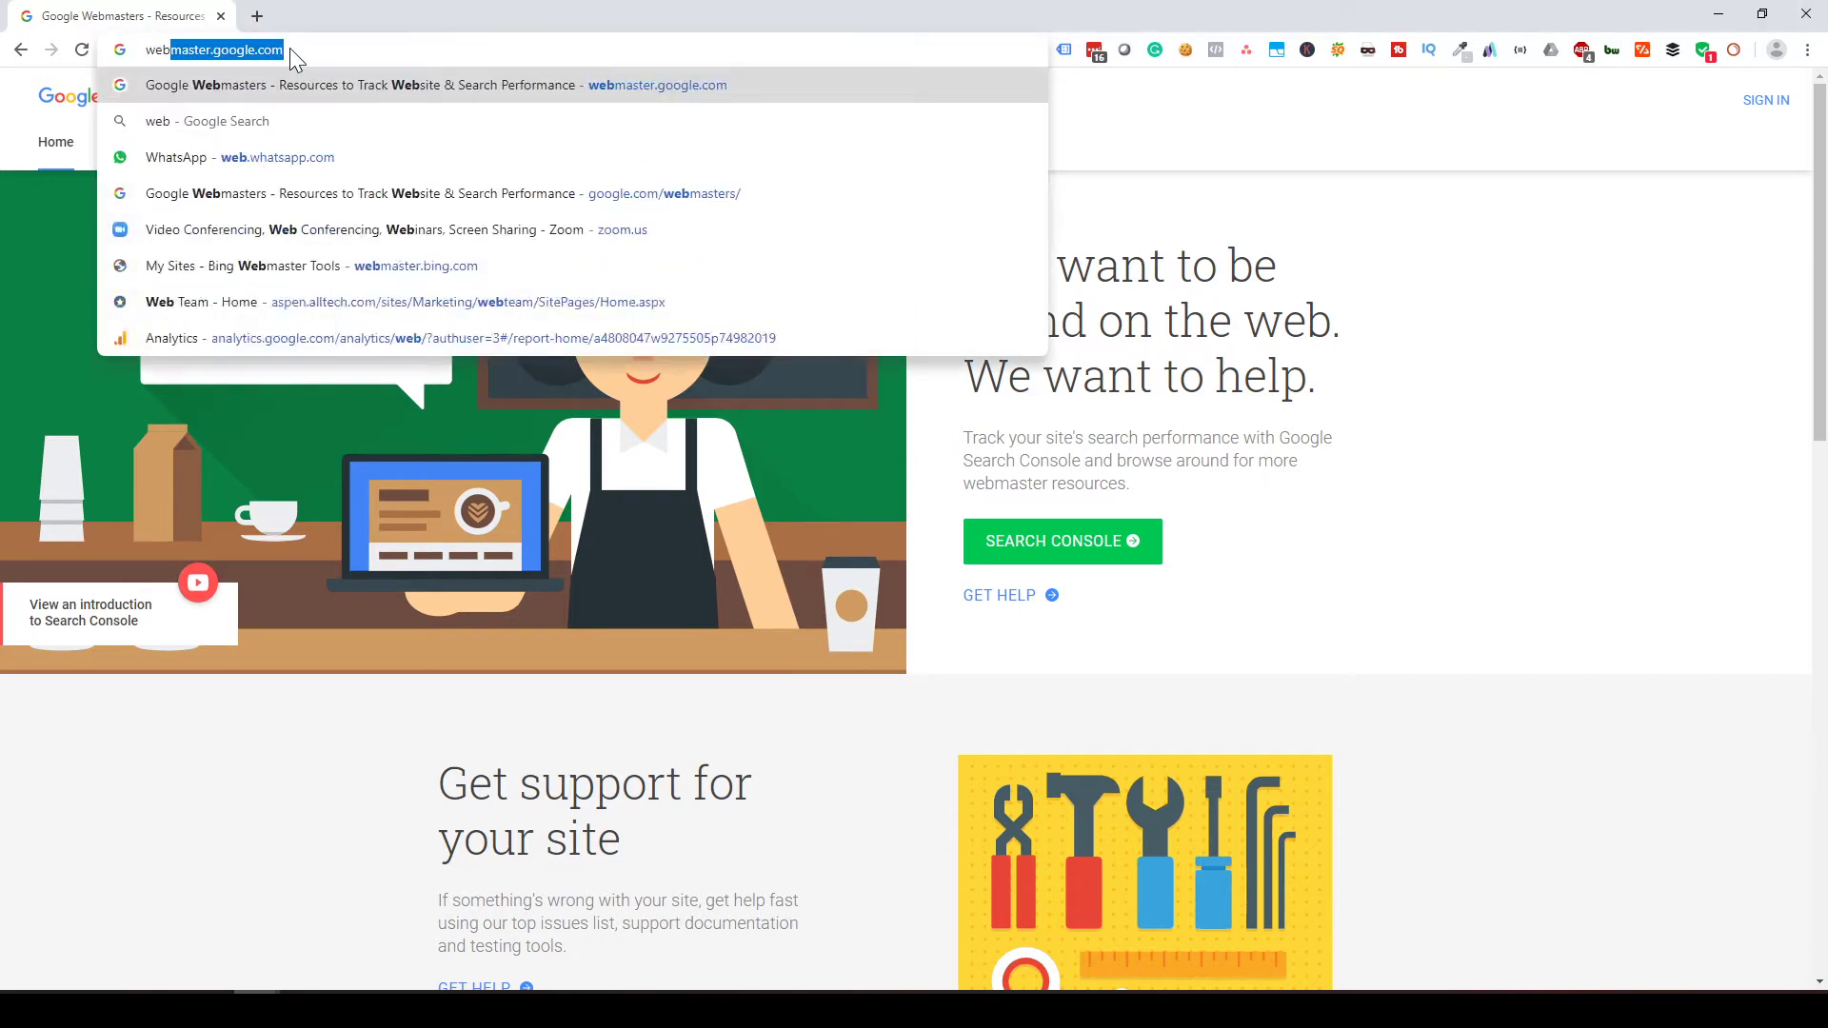
key("Return")
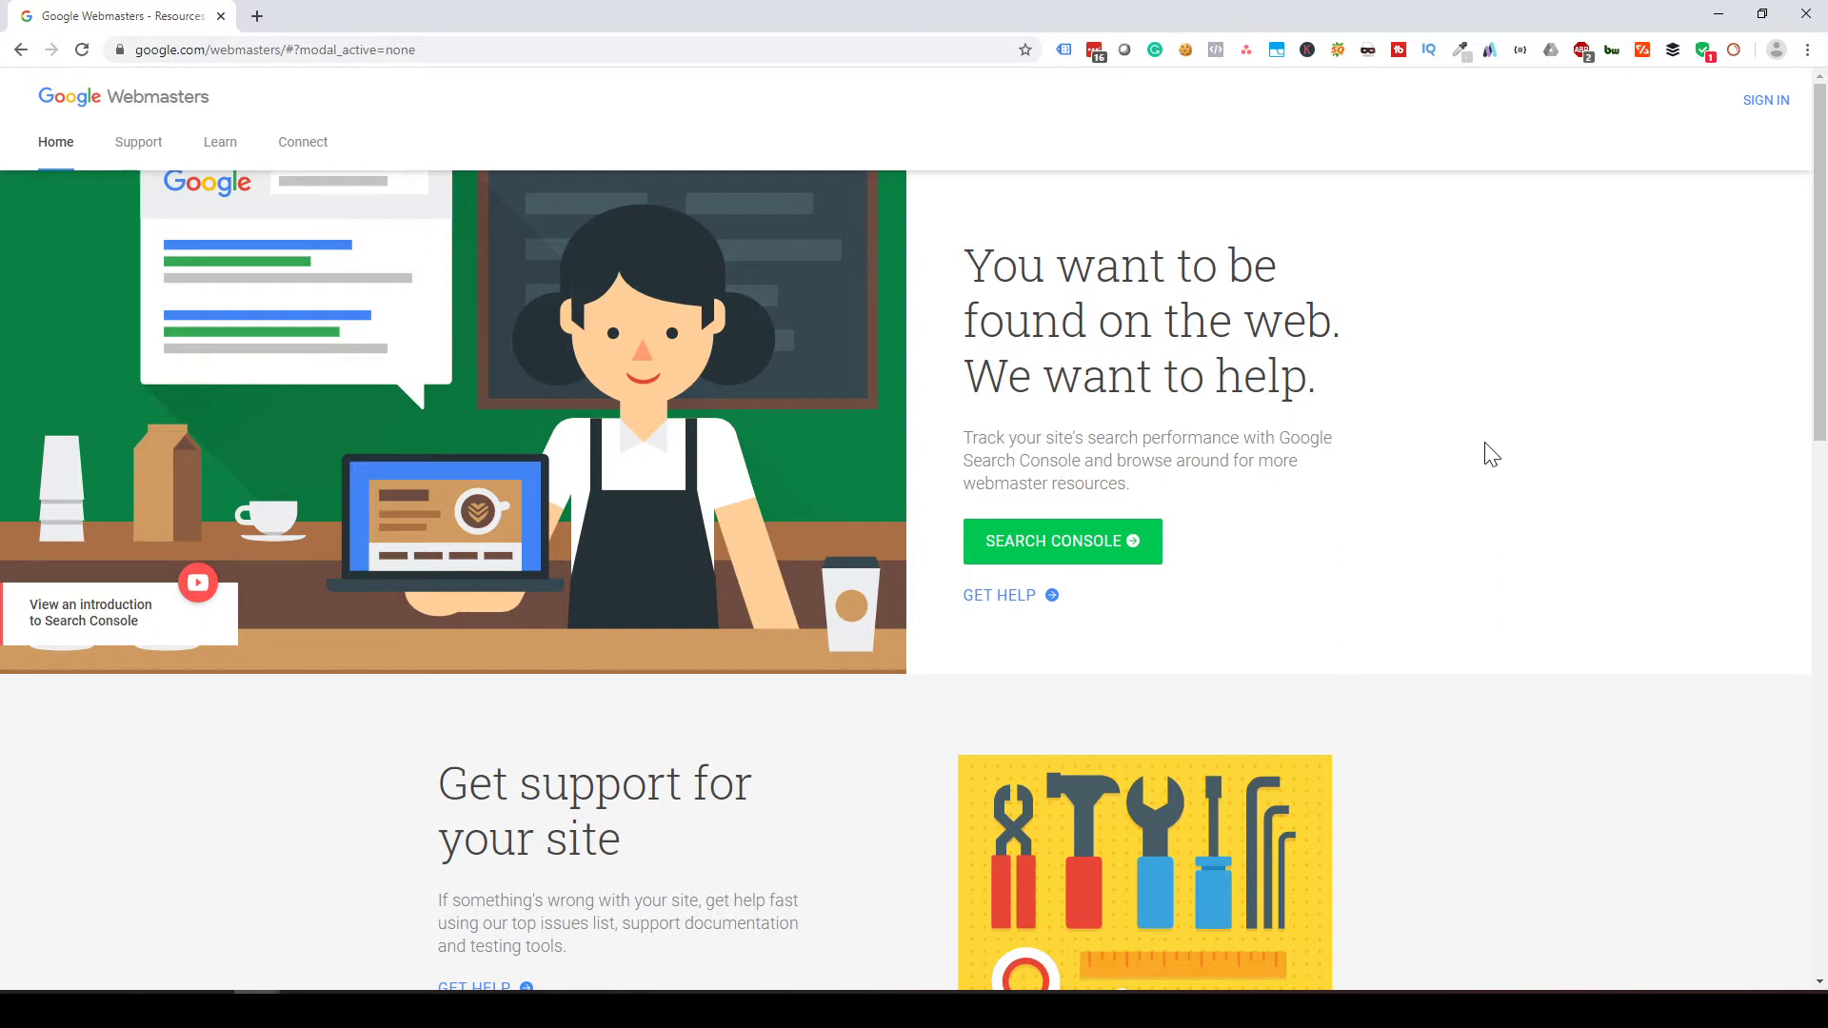
left_click(1069, 552)
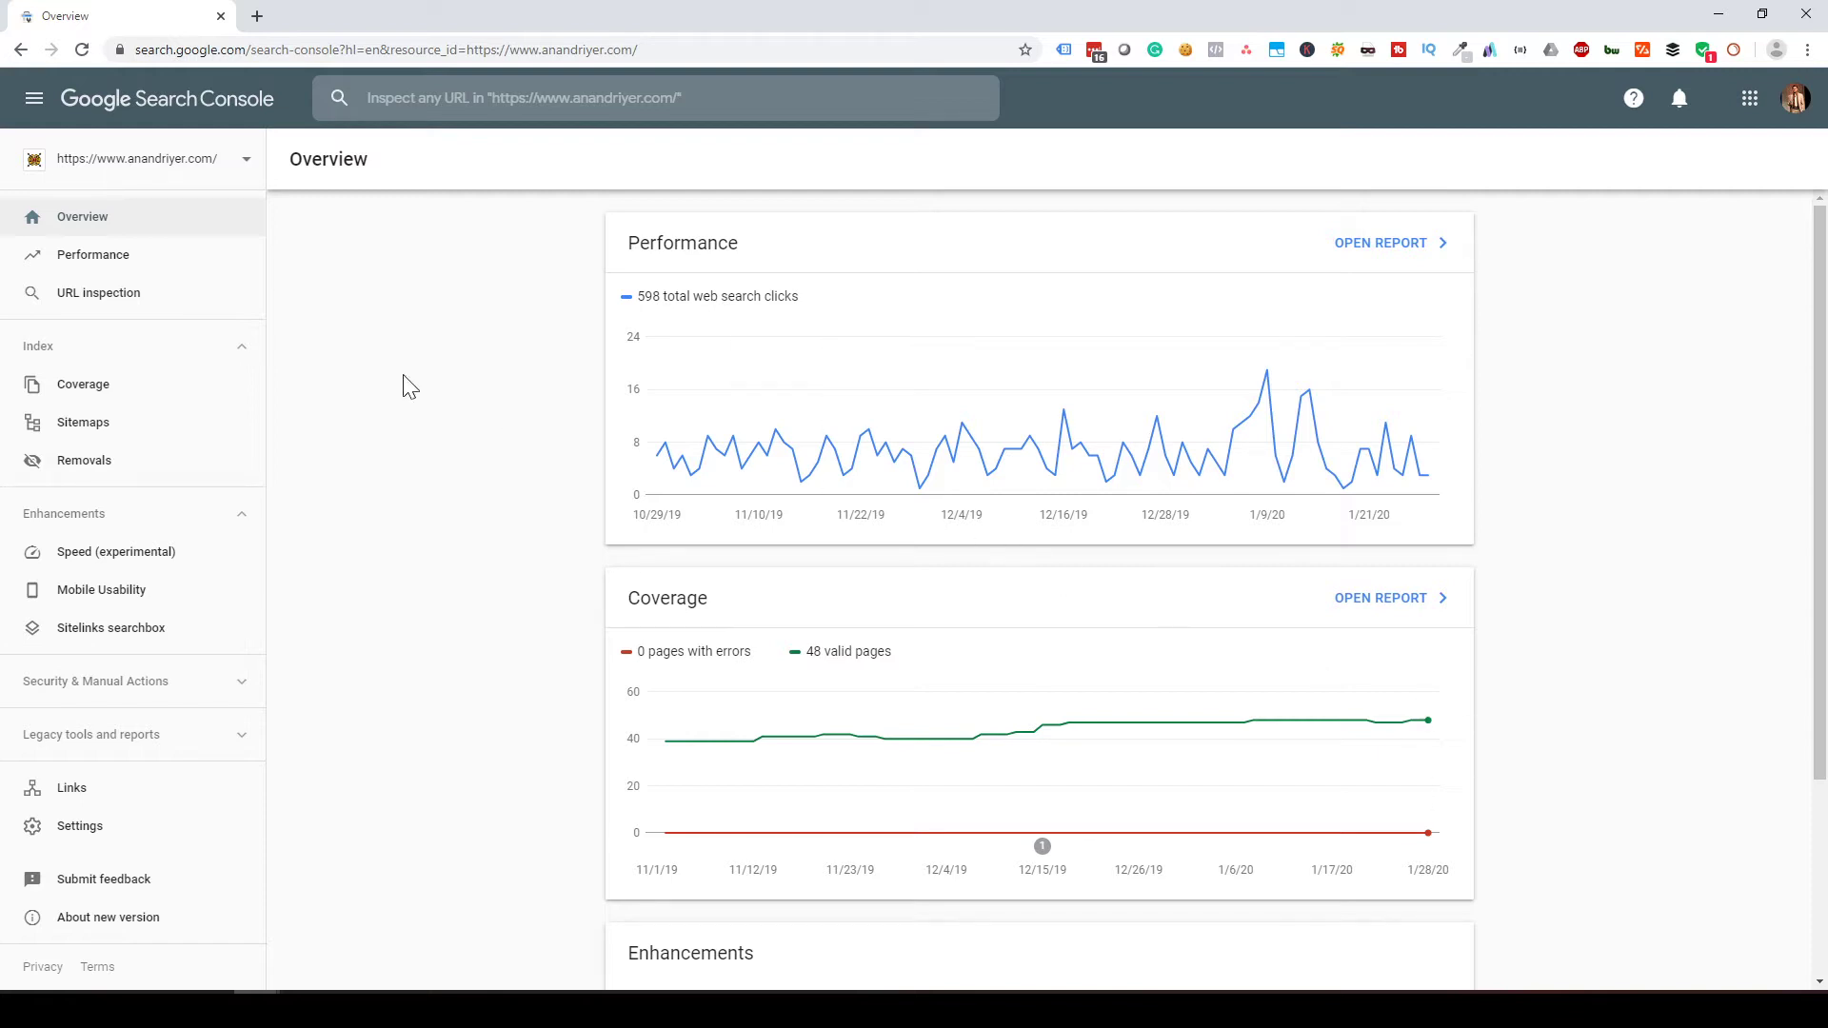
View the existing properties and the property types offered when adding a new one, without adding any
left_click(166, 174)
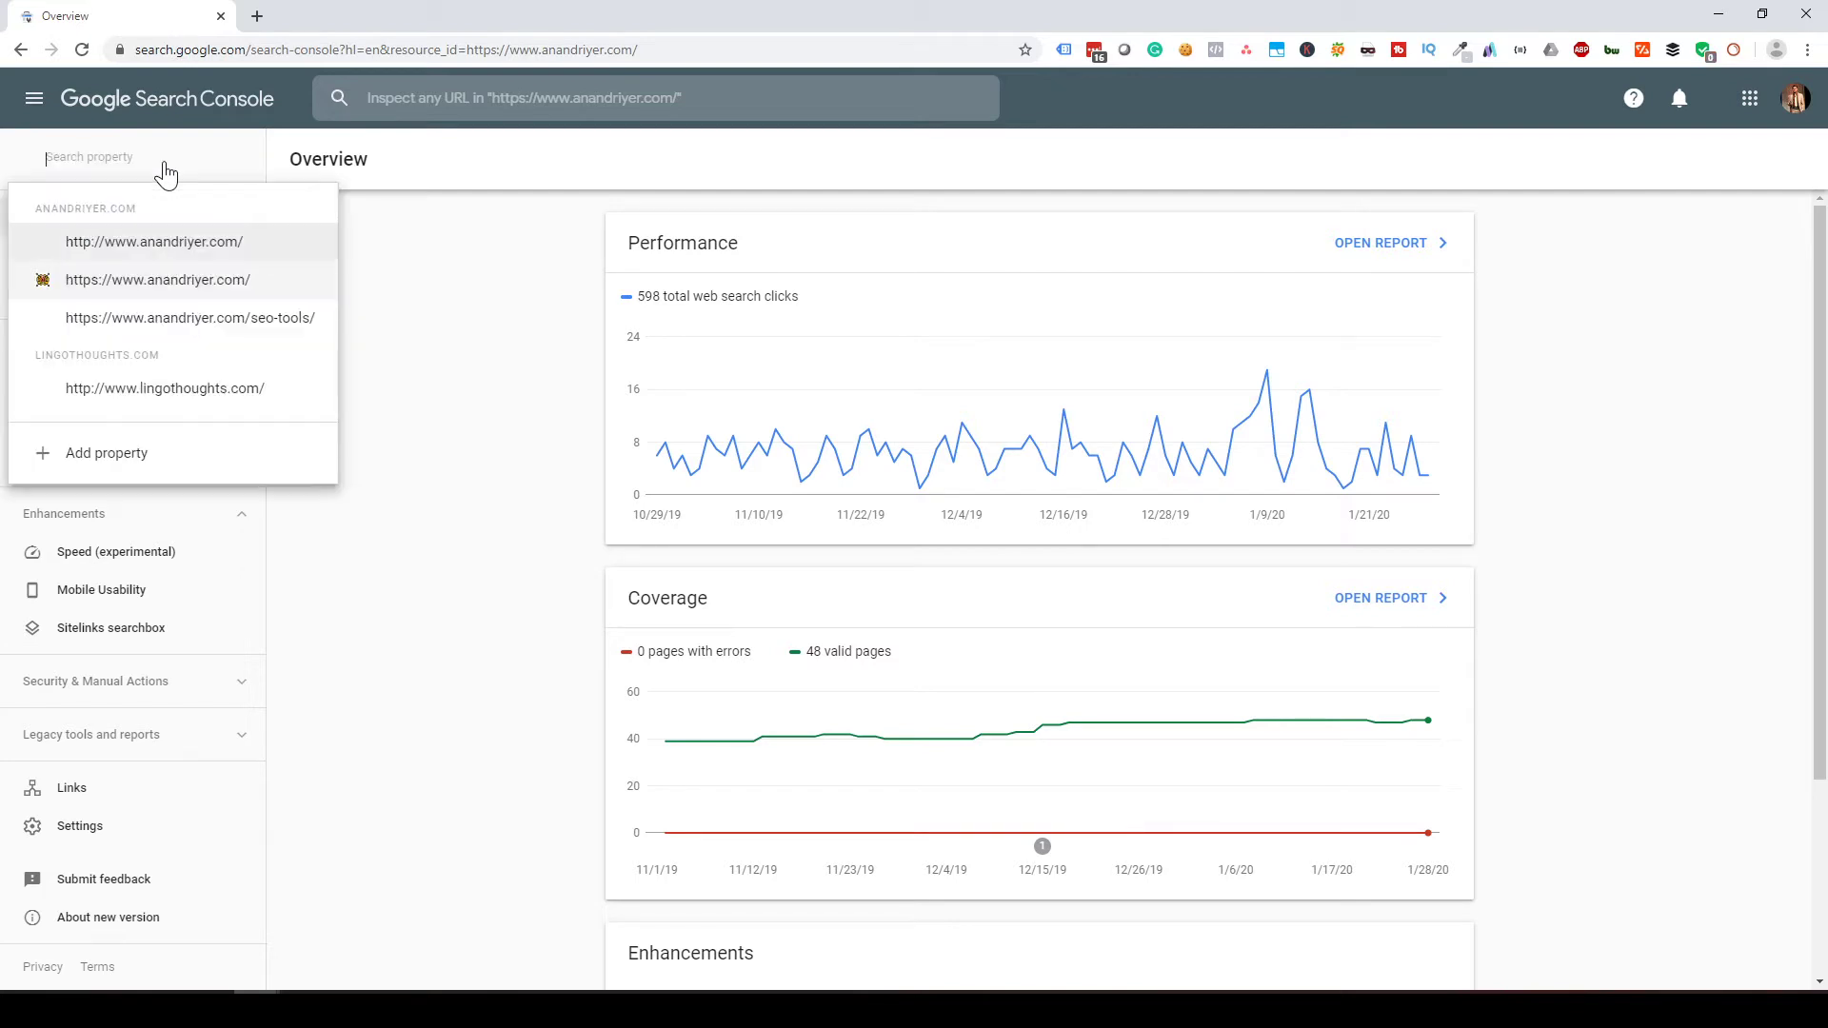
left_click(84, 450)
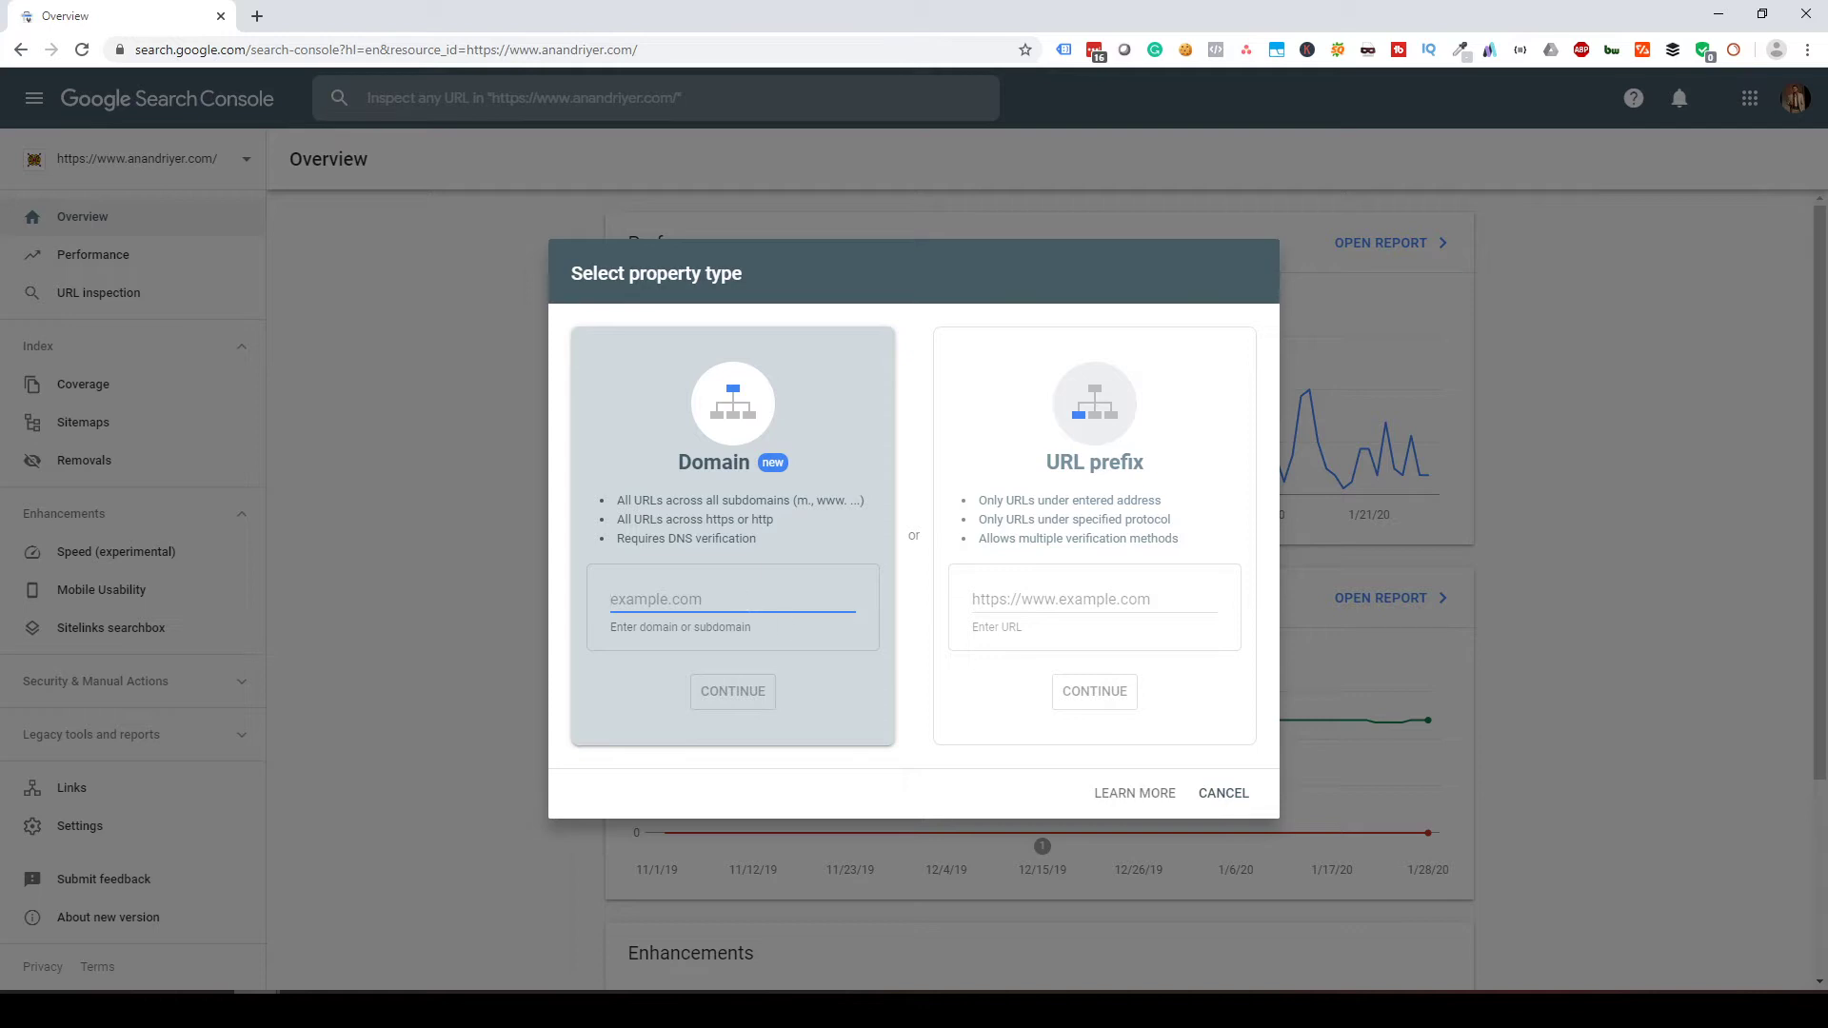
left_click(1241, 802)
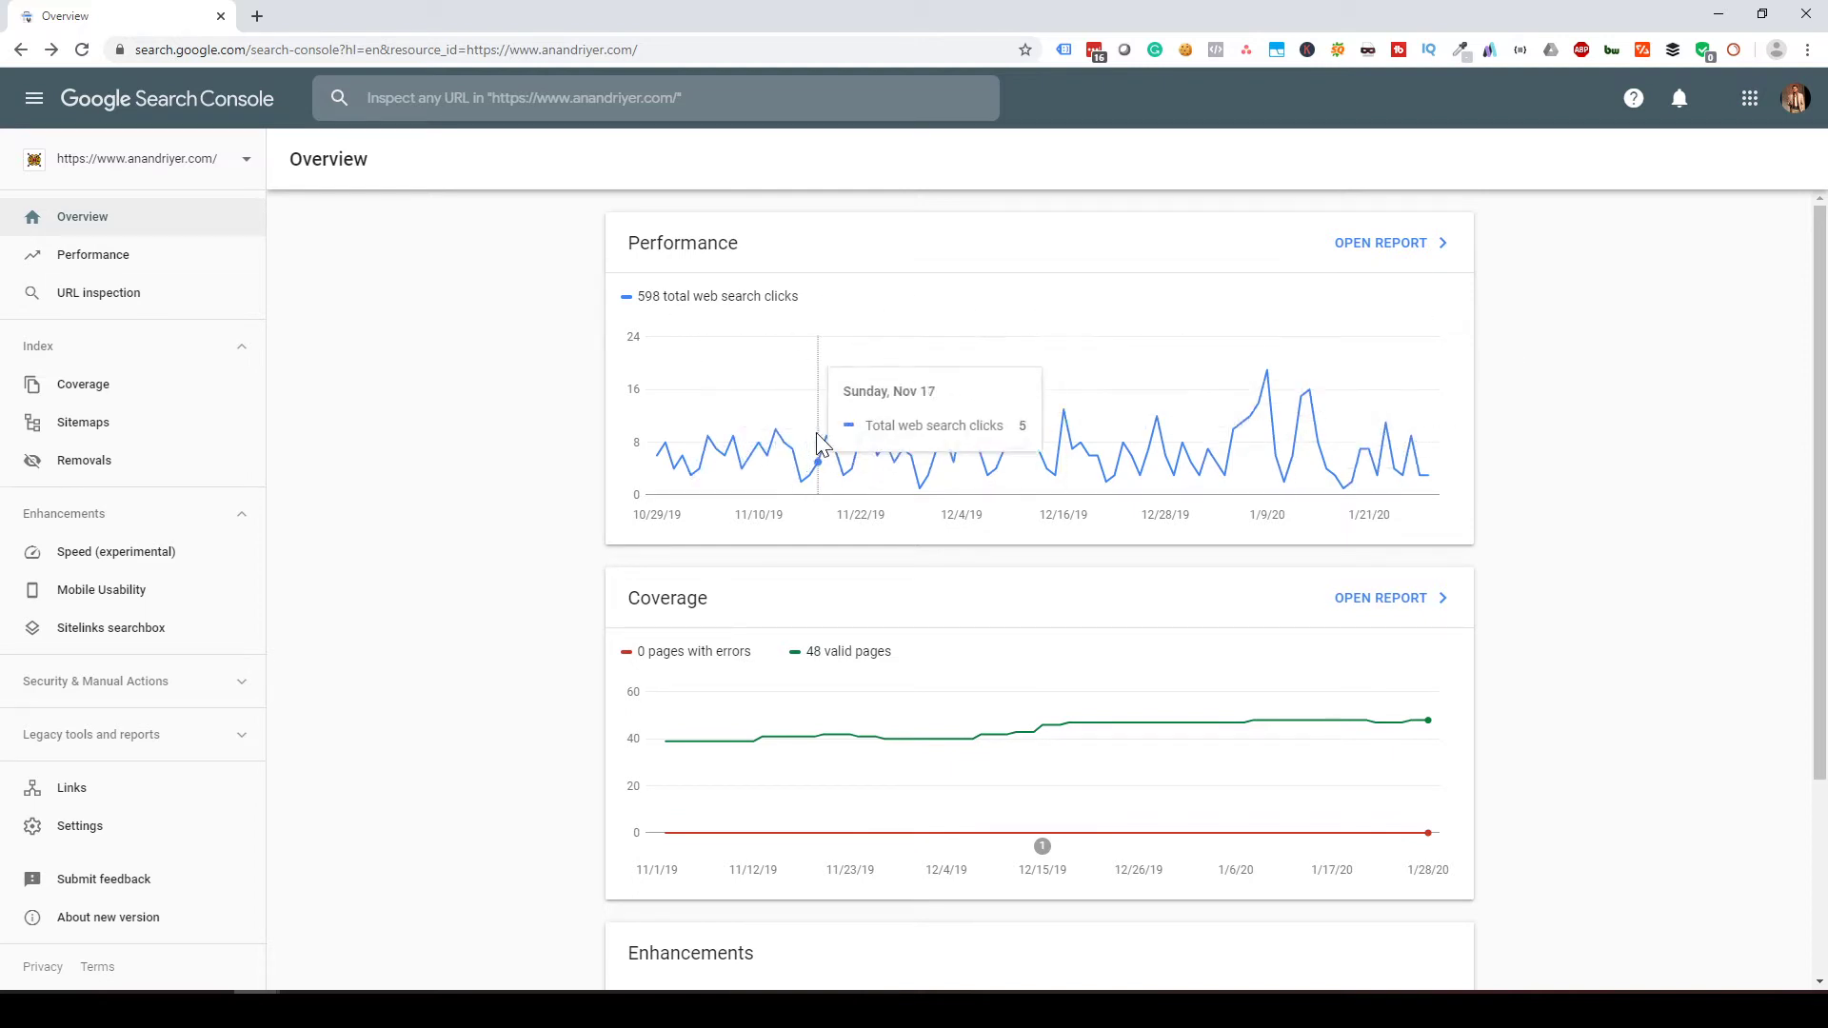
Open the site's Performance report and include average CTR and average position in the chart
scroll(1413, 407, "down", 3)
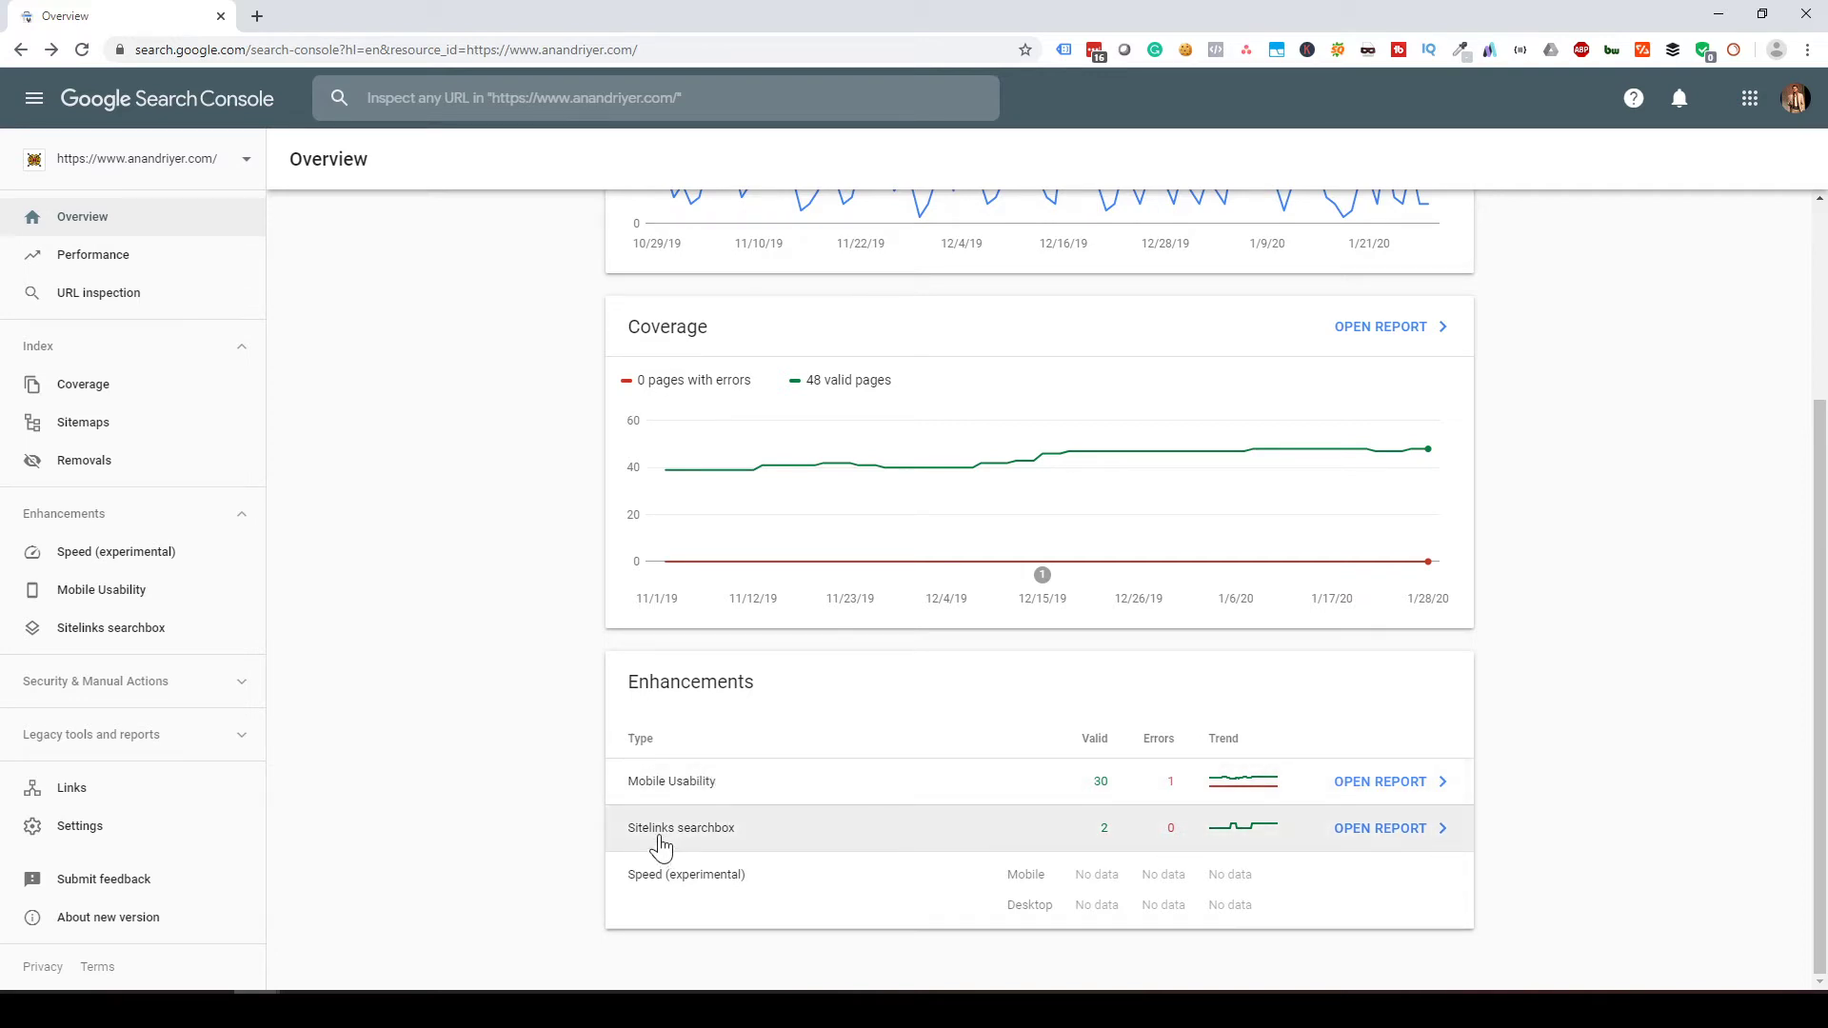
scroll(662, 846, "up", 3)
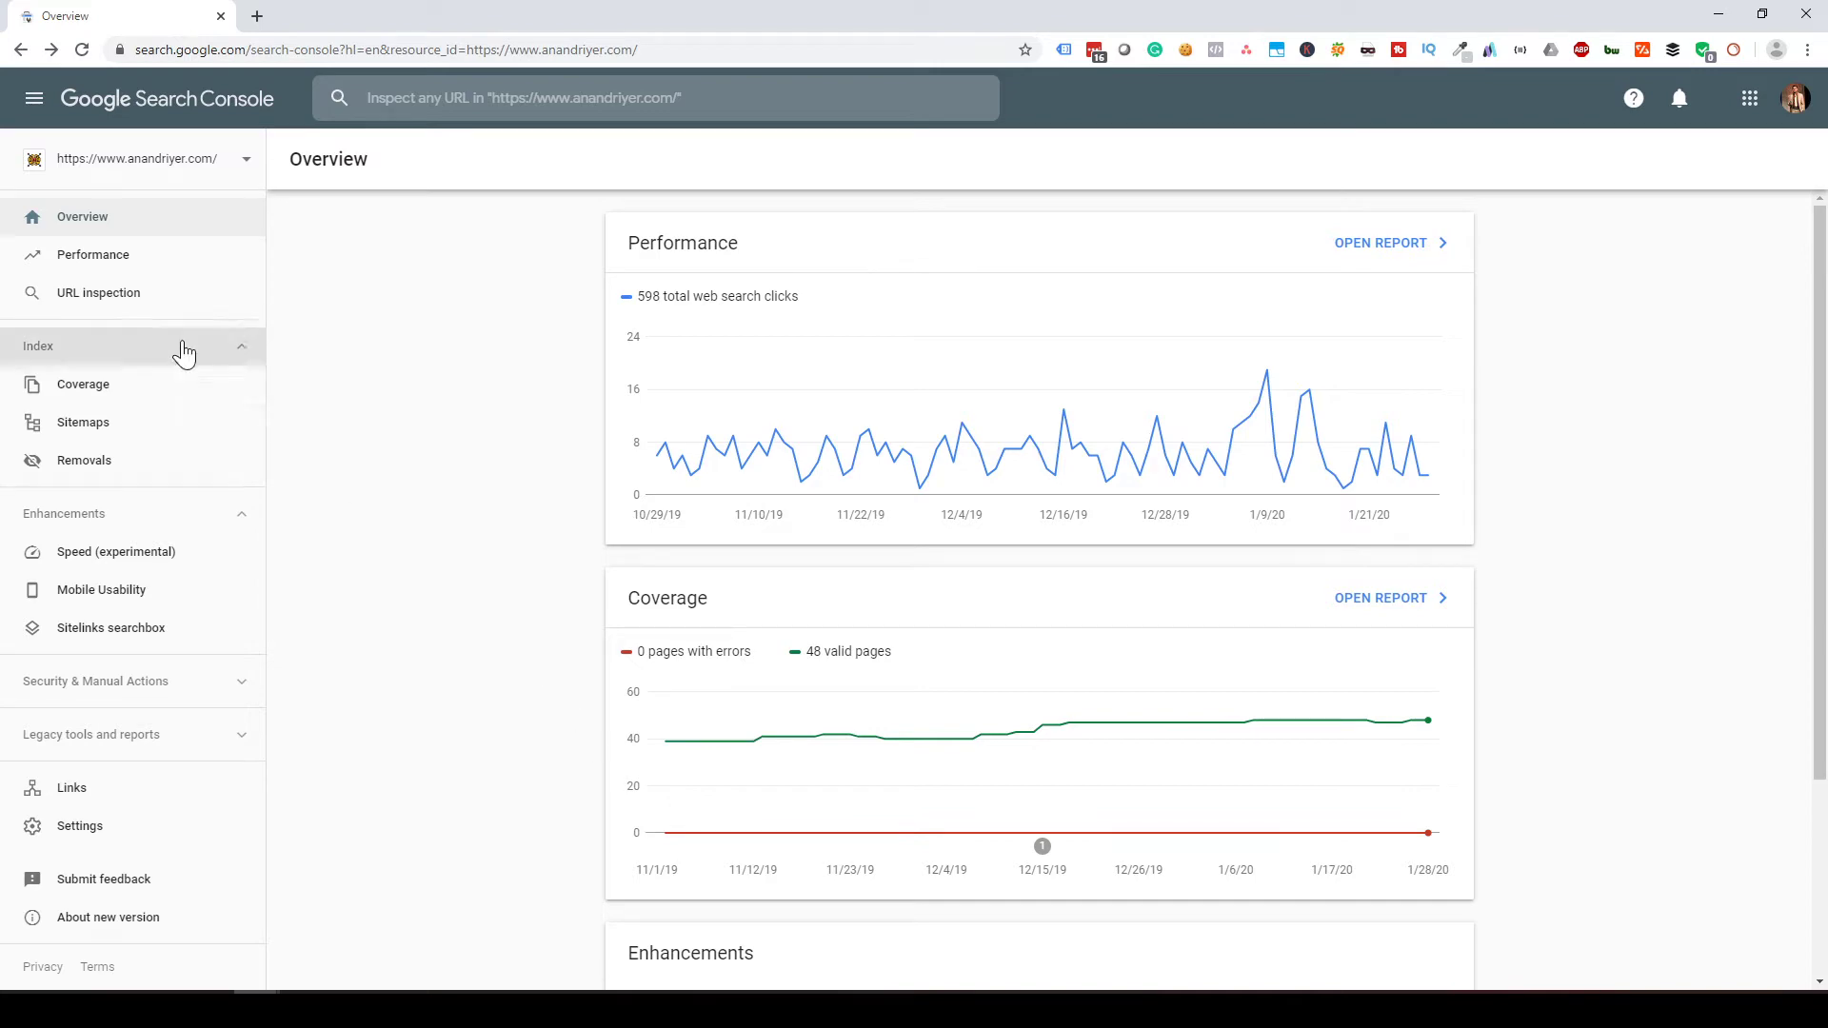
left_click(123, 267)
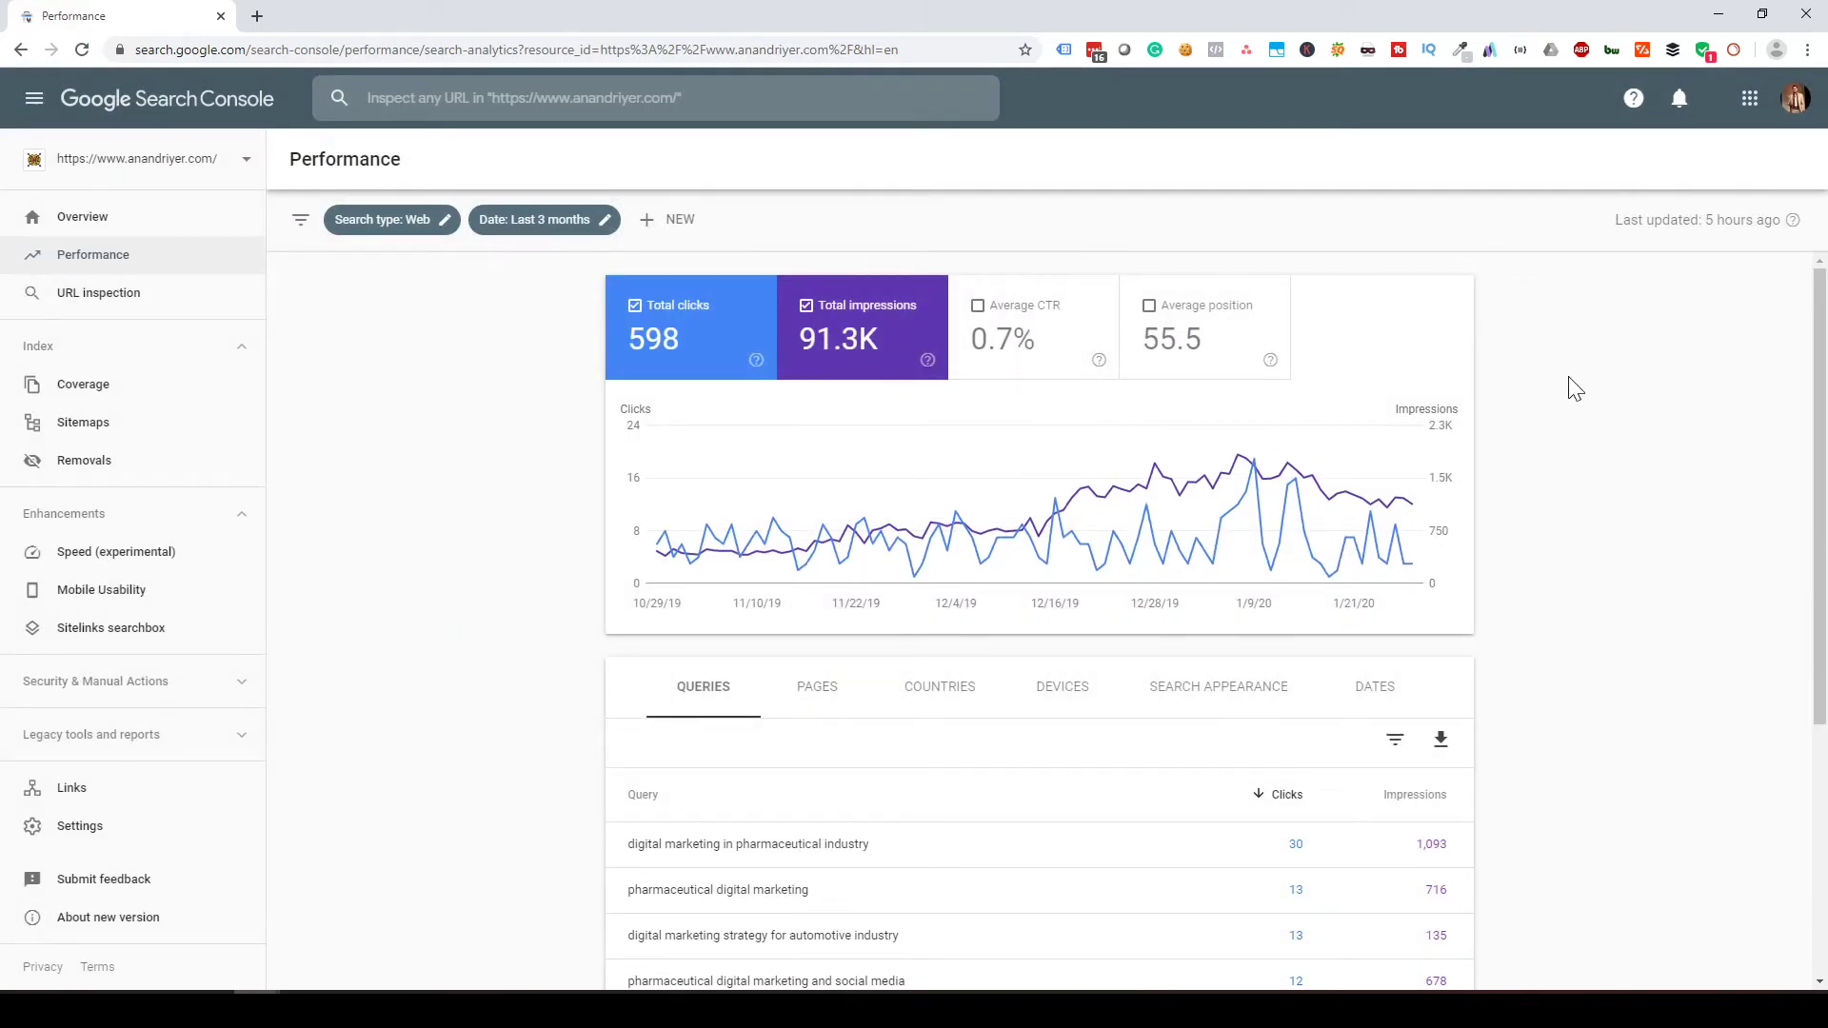
mouse_move(1412, 540)
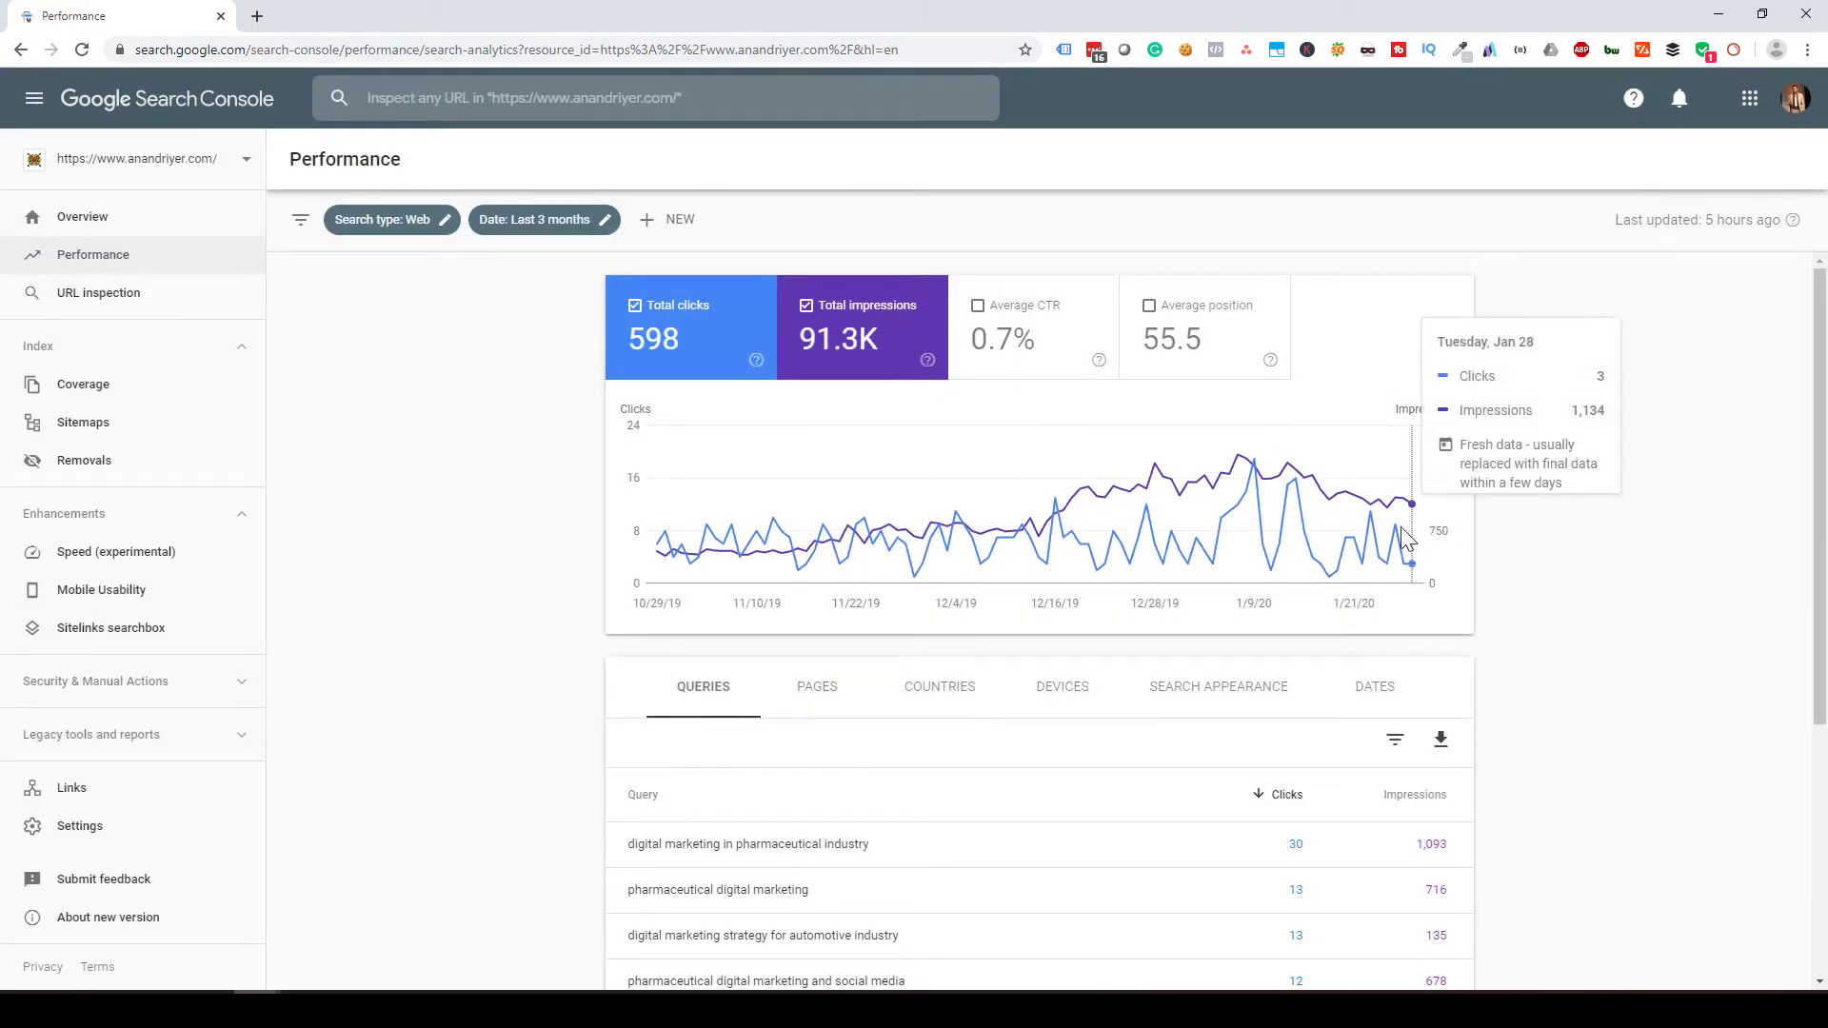
left_click(1059, 343)
left_click(1156, 340)
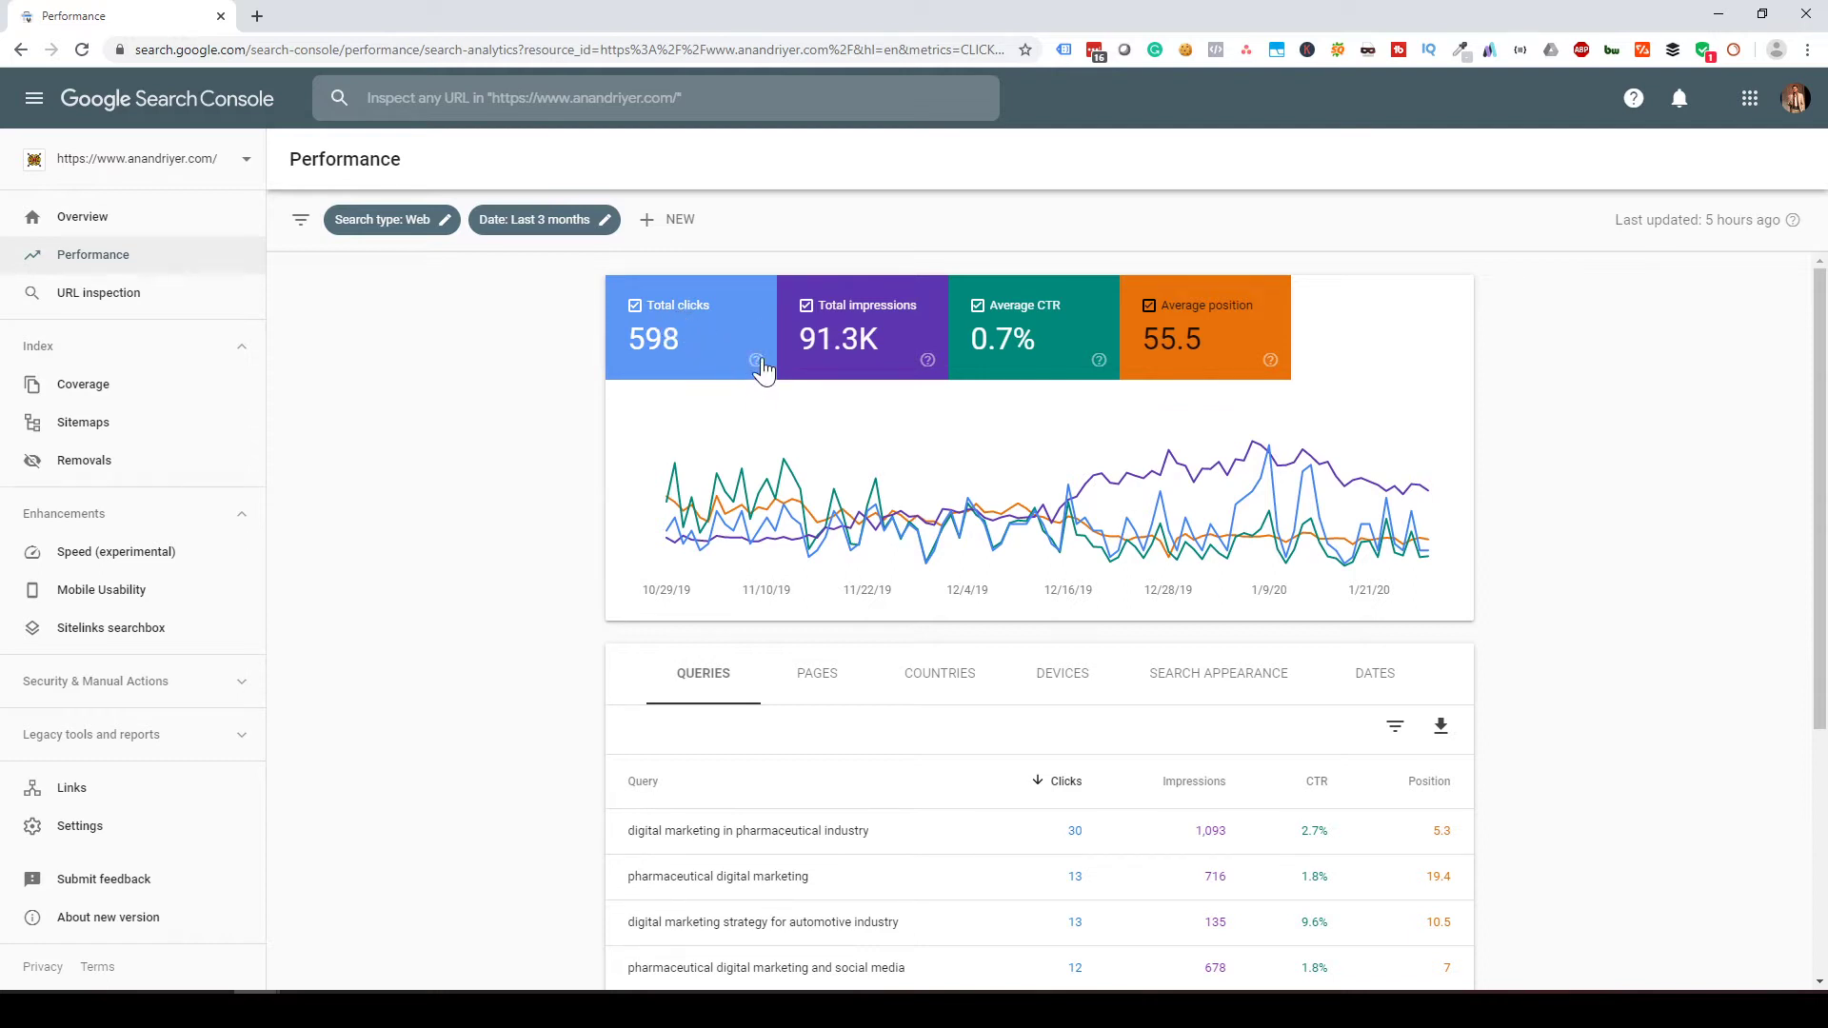
Read the help explanations for the total clicks, total impressions, average CTR and average position metrics
mouse_move(763, 369)
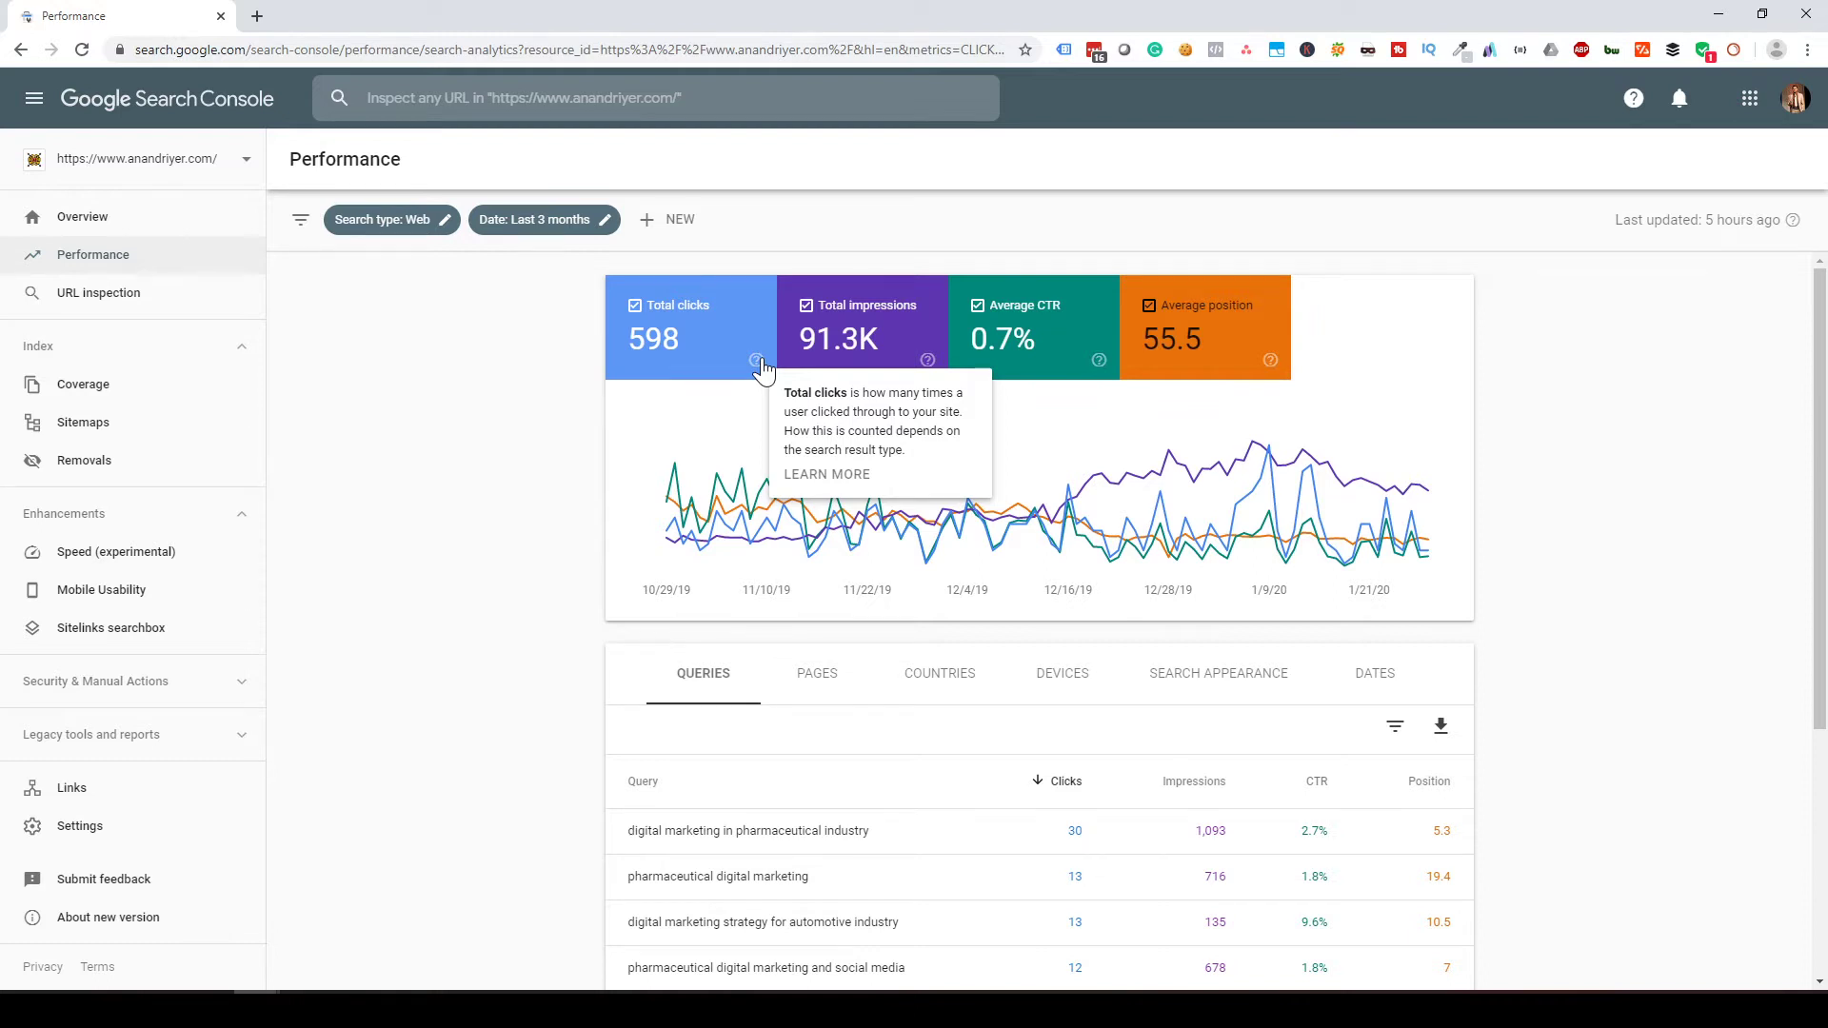
mouse_move(926, 365)
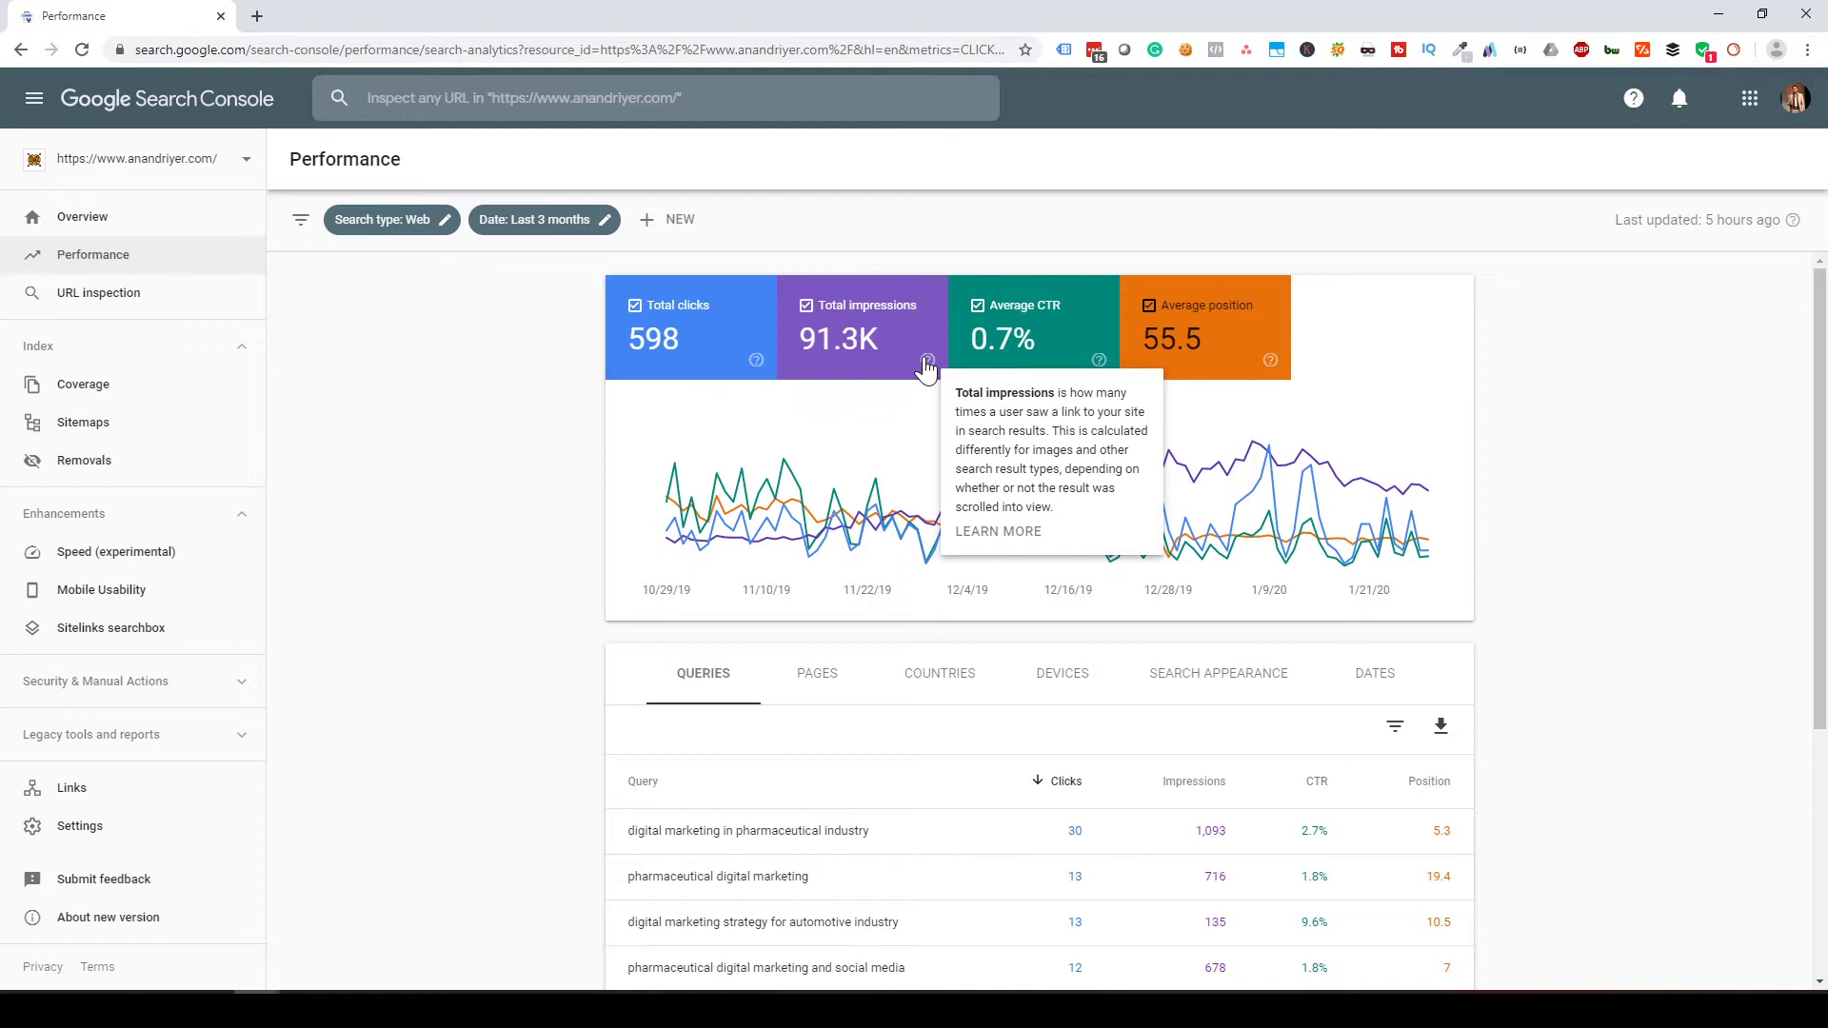
mouse_move(1098, 367)
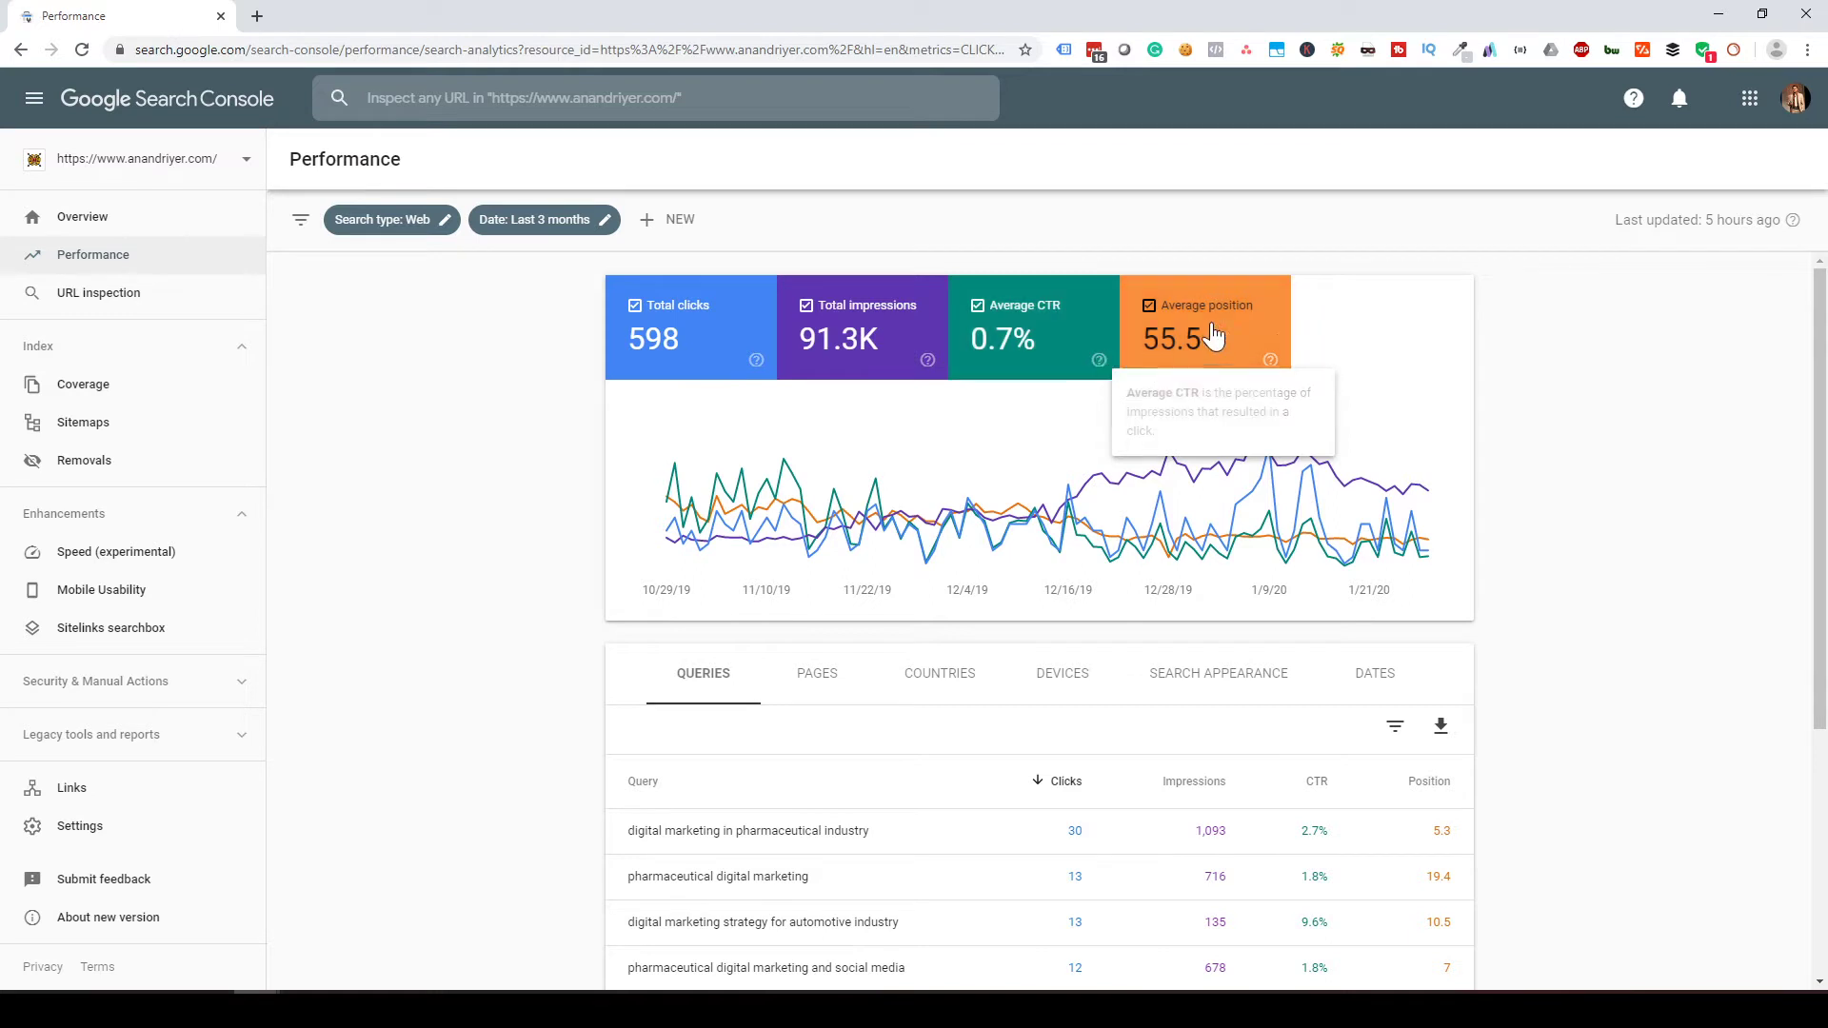
mouse_move(1272, 366)
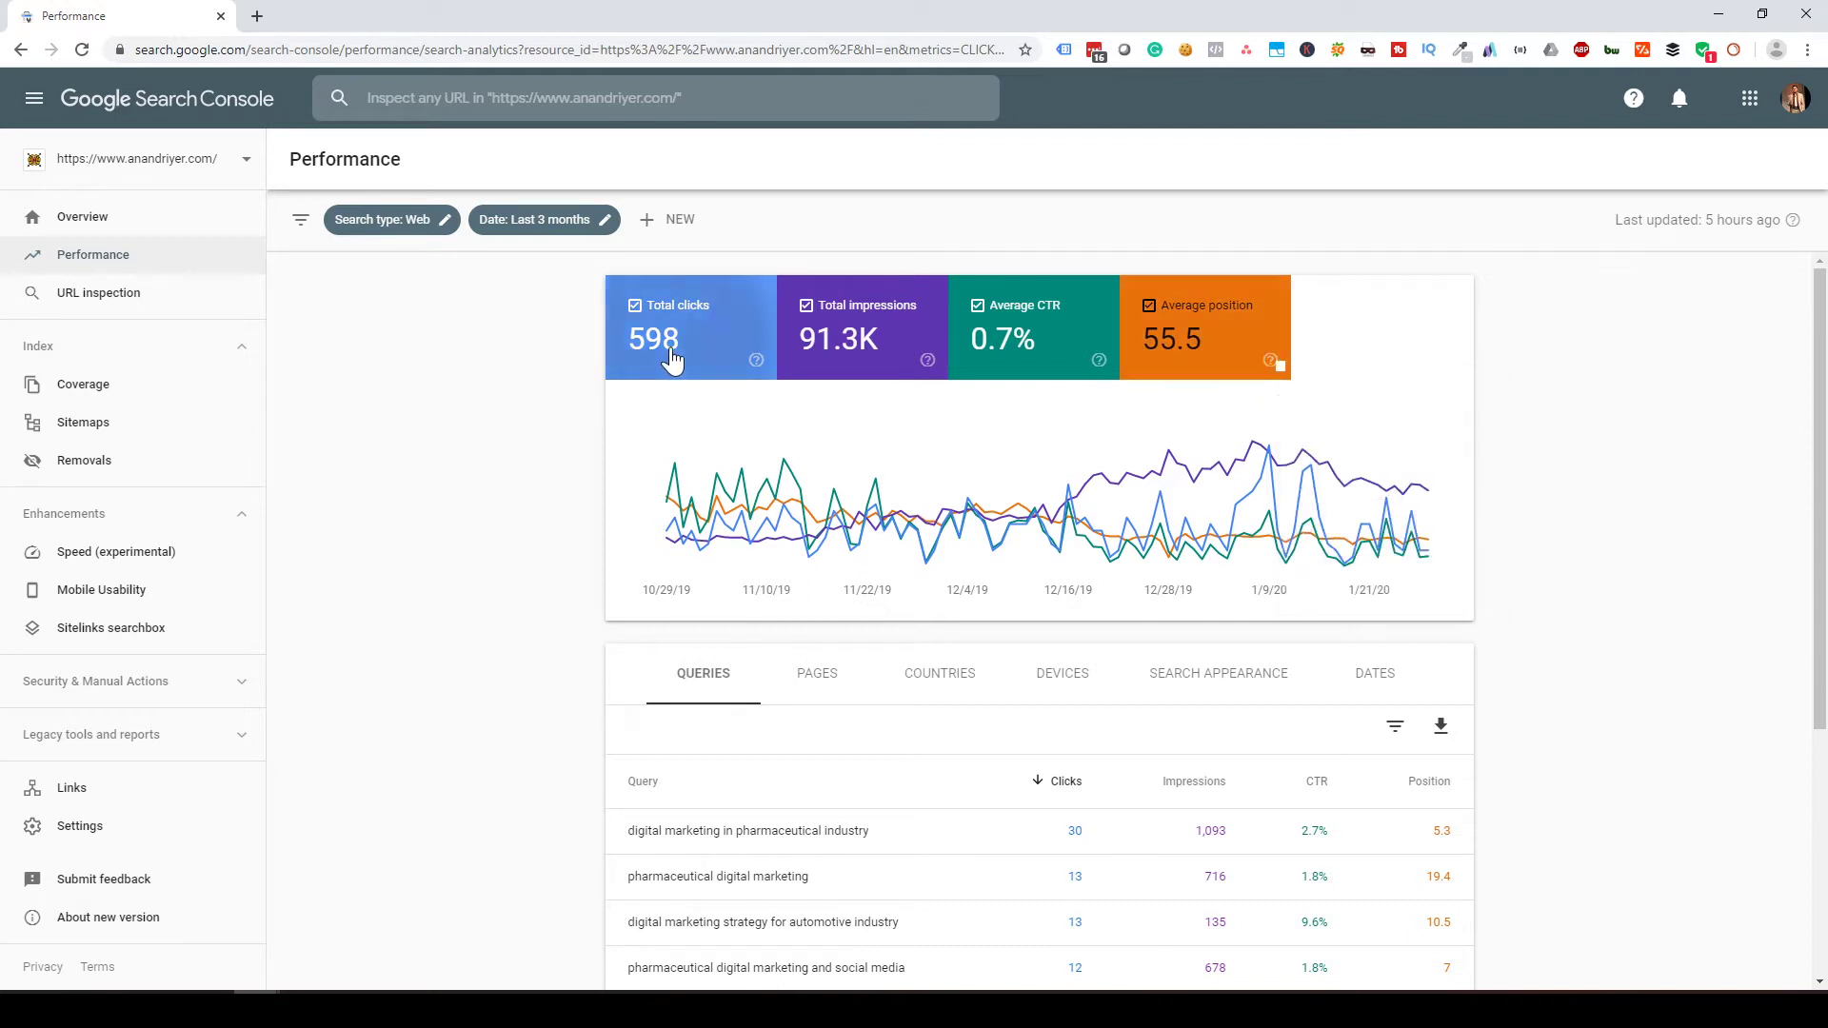
Remove total clicks, total impressions and average CTR from the performance chart, keeping only average position
left_click(743, 341)
left_click(852, 339)
left_click(991, 339)
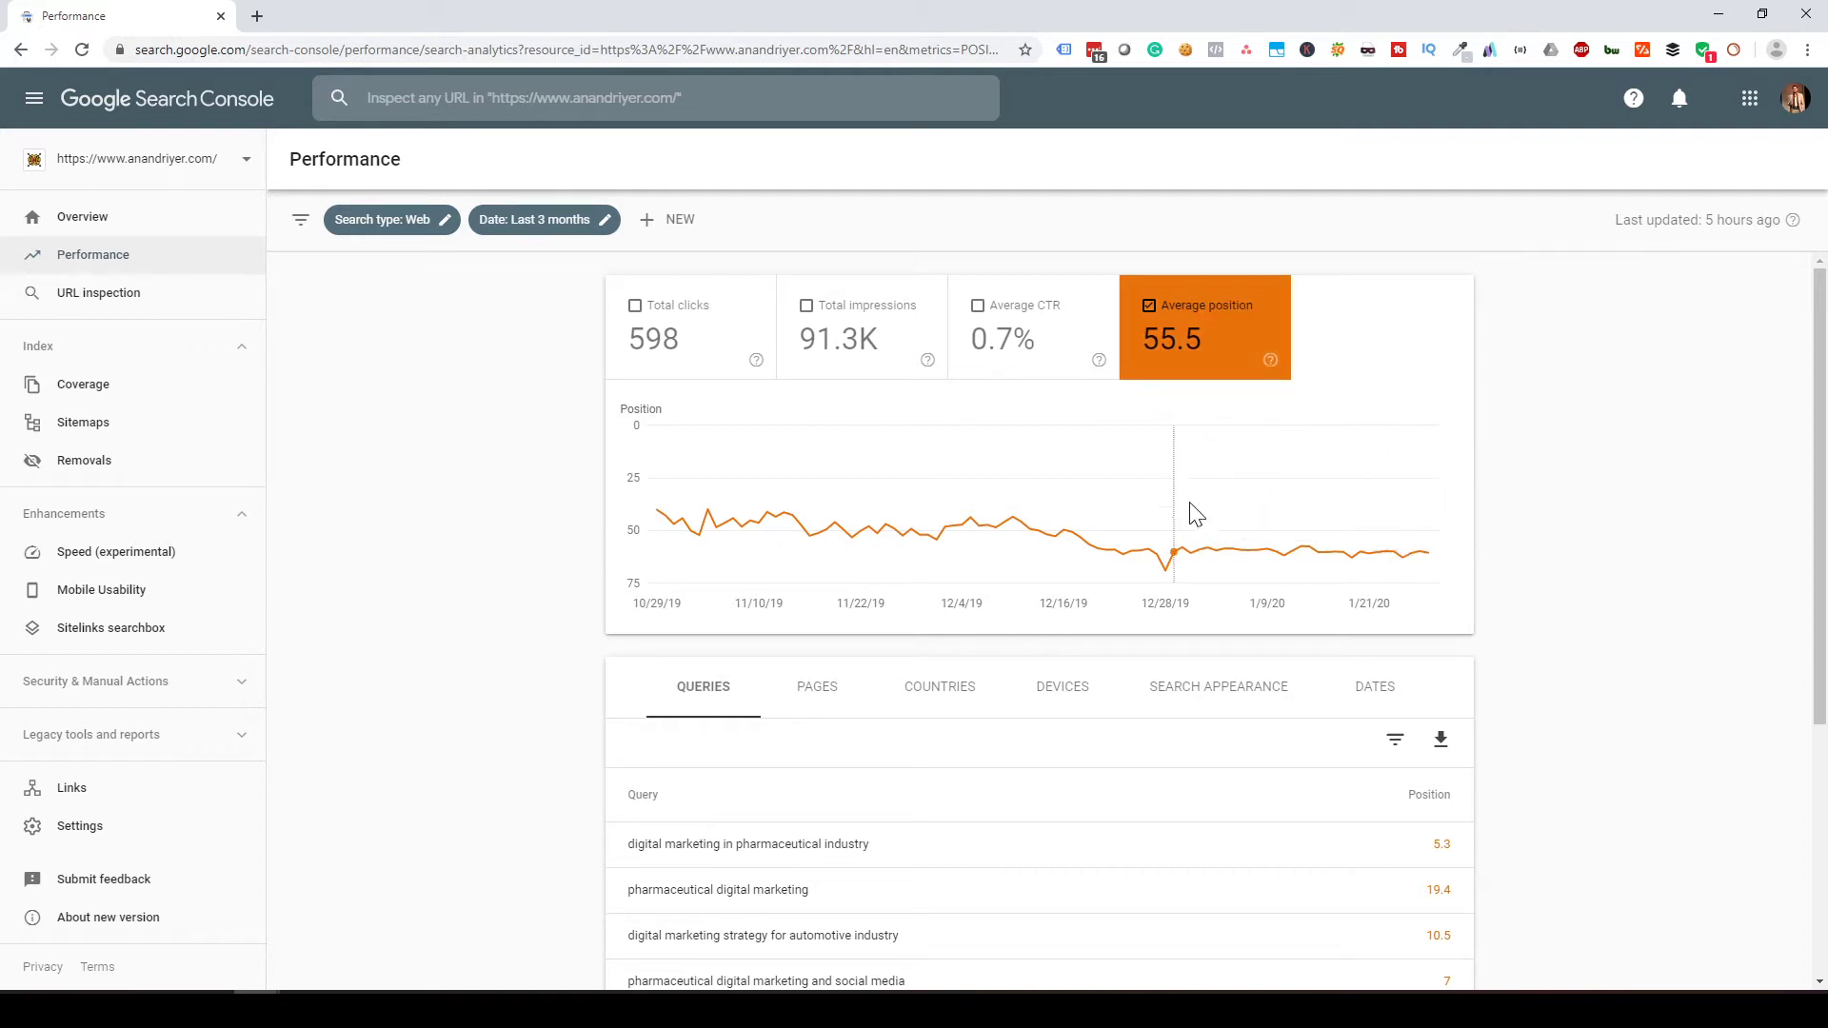
Sort the search queries table by position in ascending order
scroll(1197, 514, "down", 2)
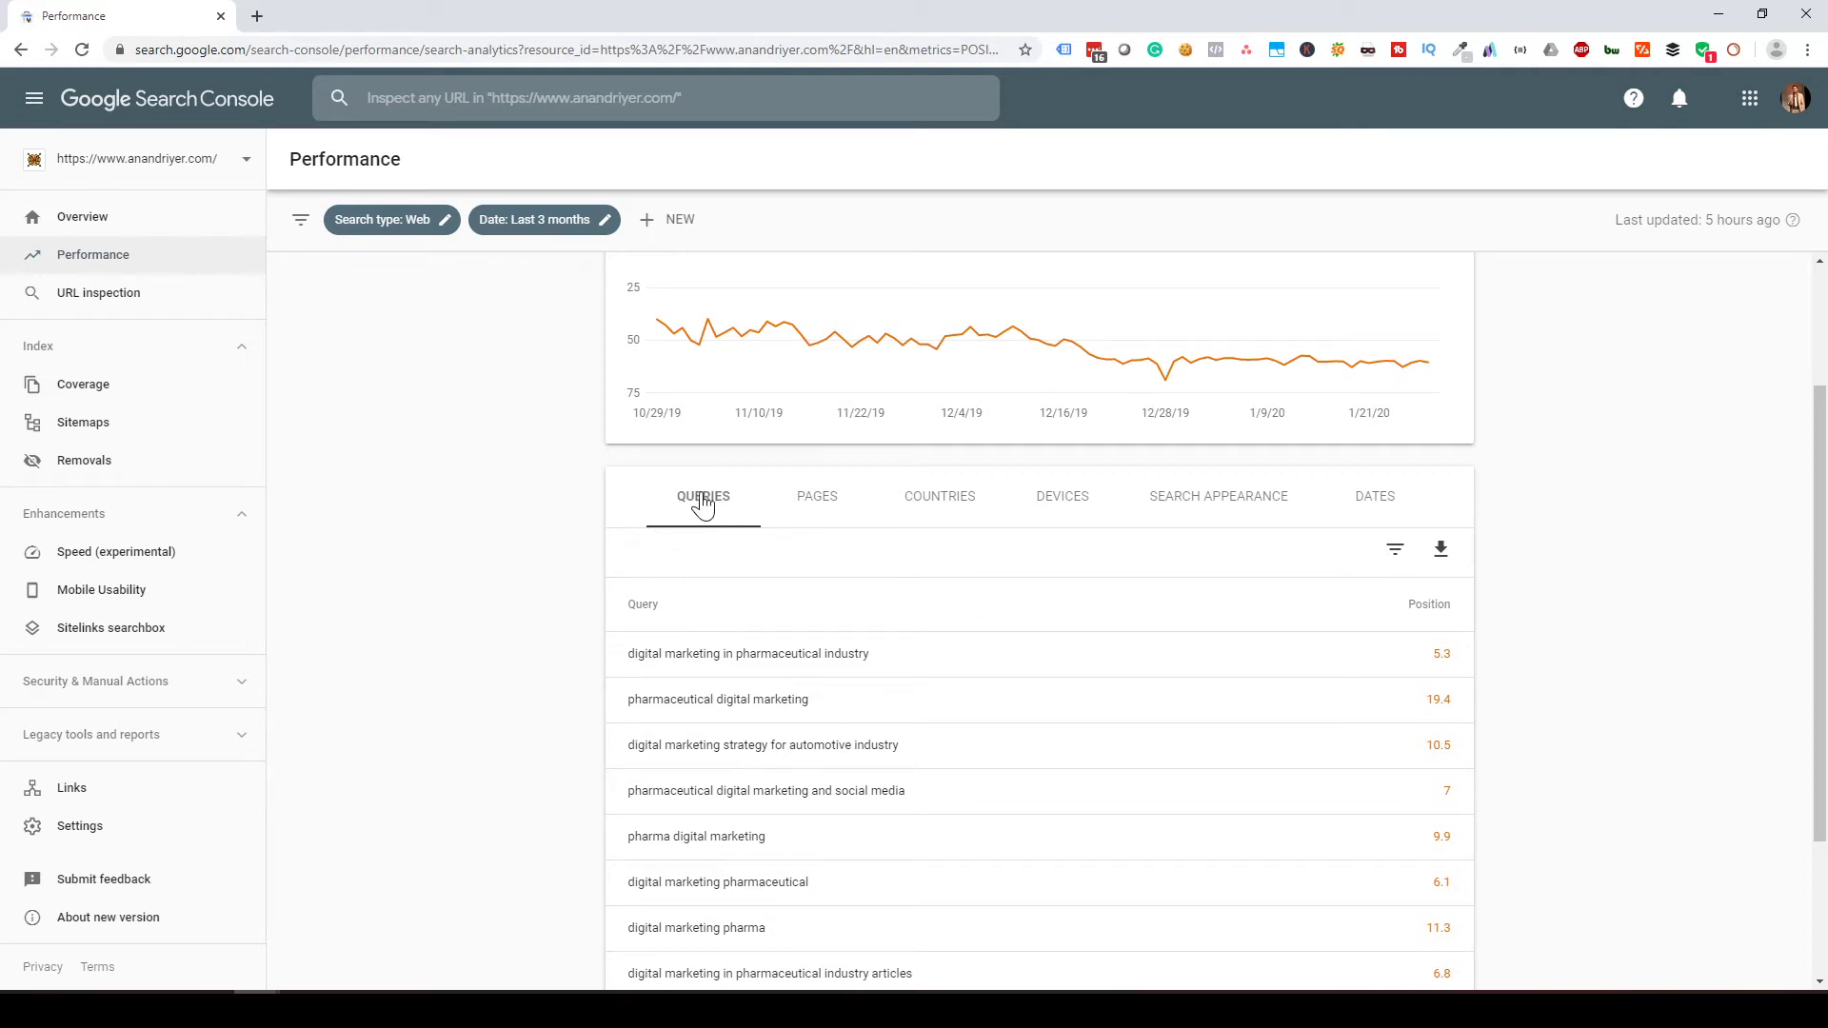
scroll(703, 505, "down", 1)
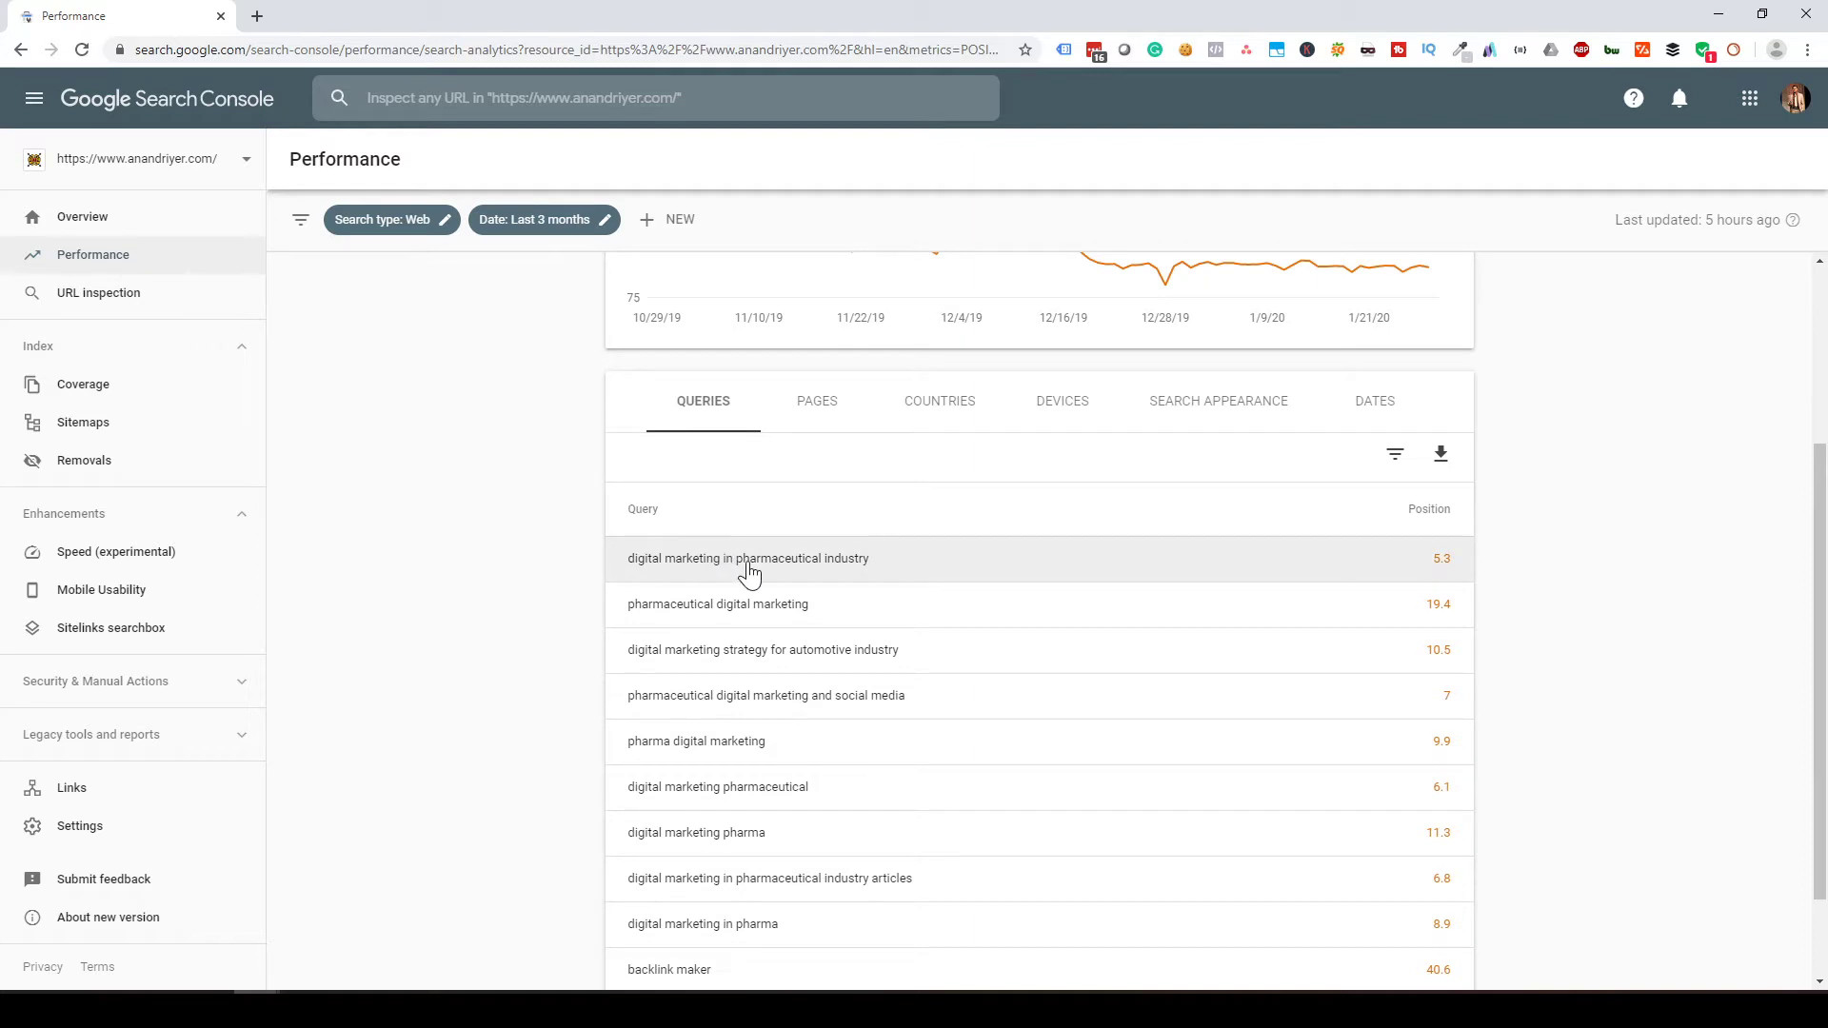
scroll(776, 570, "down", 1)
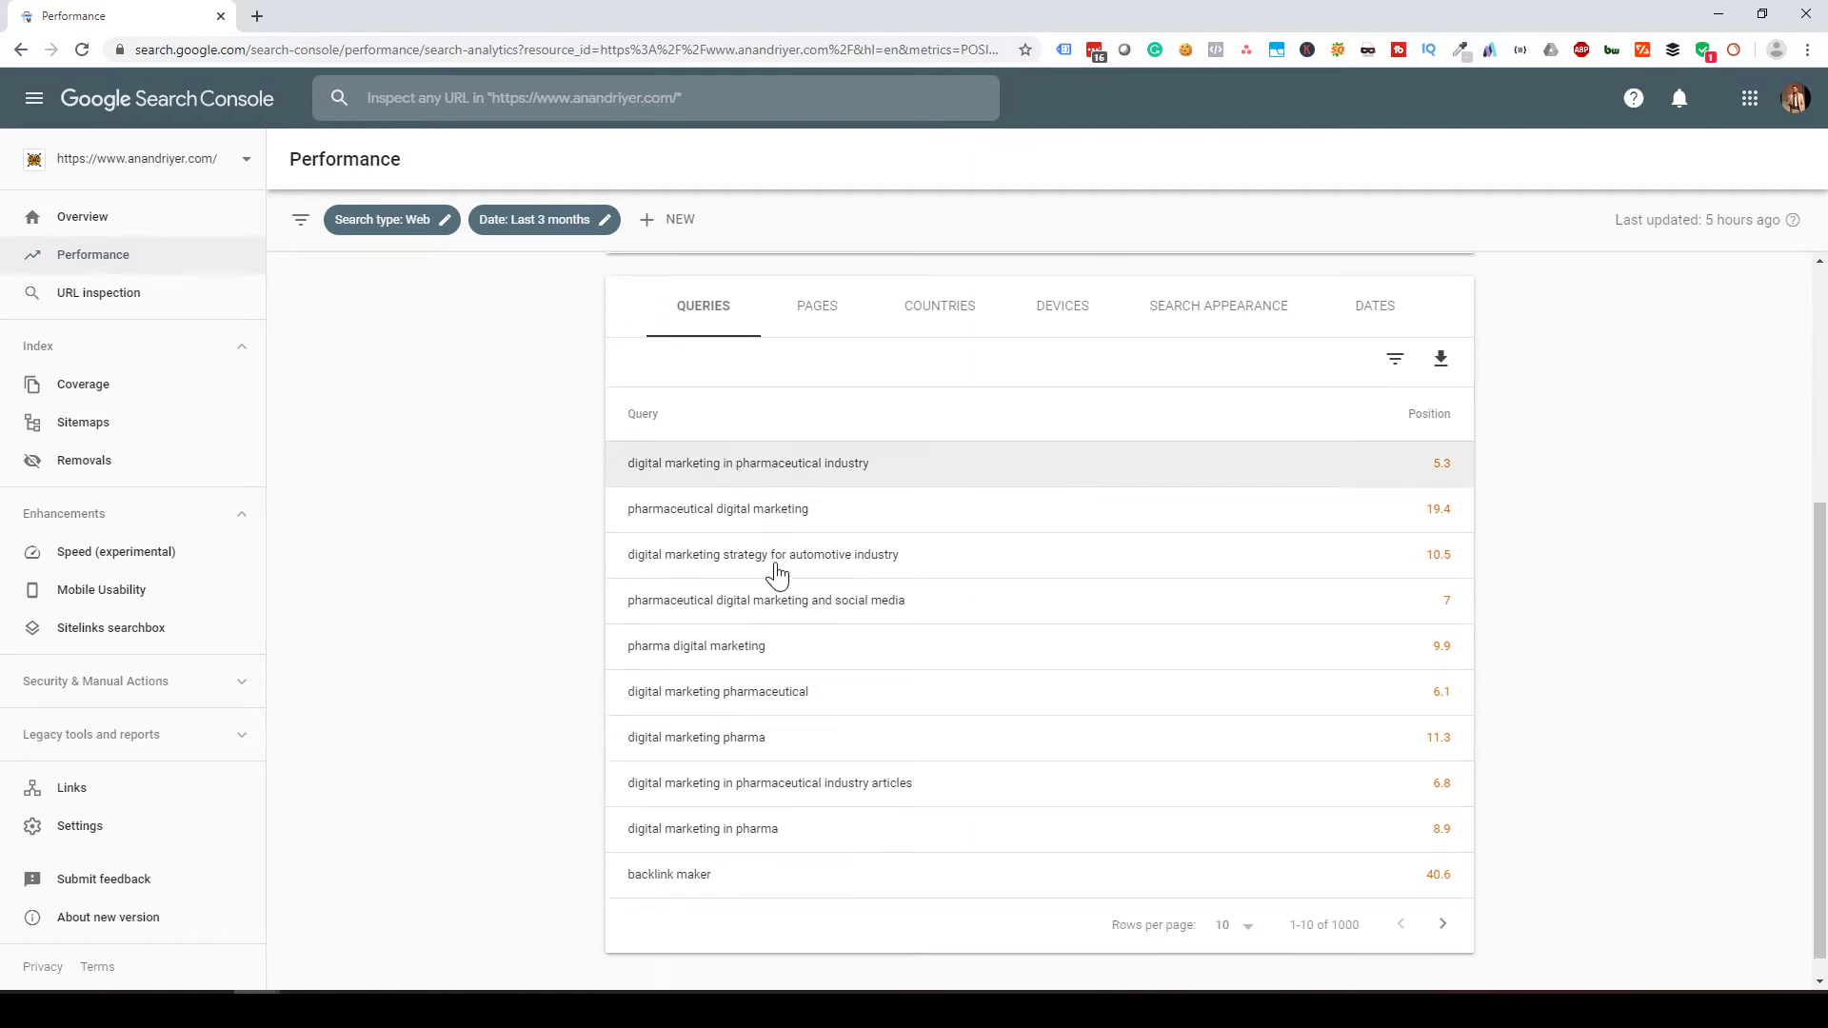
left_click(1428, 423)
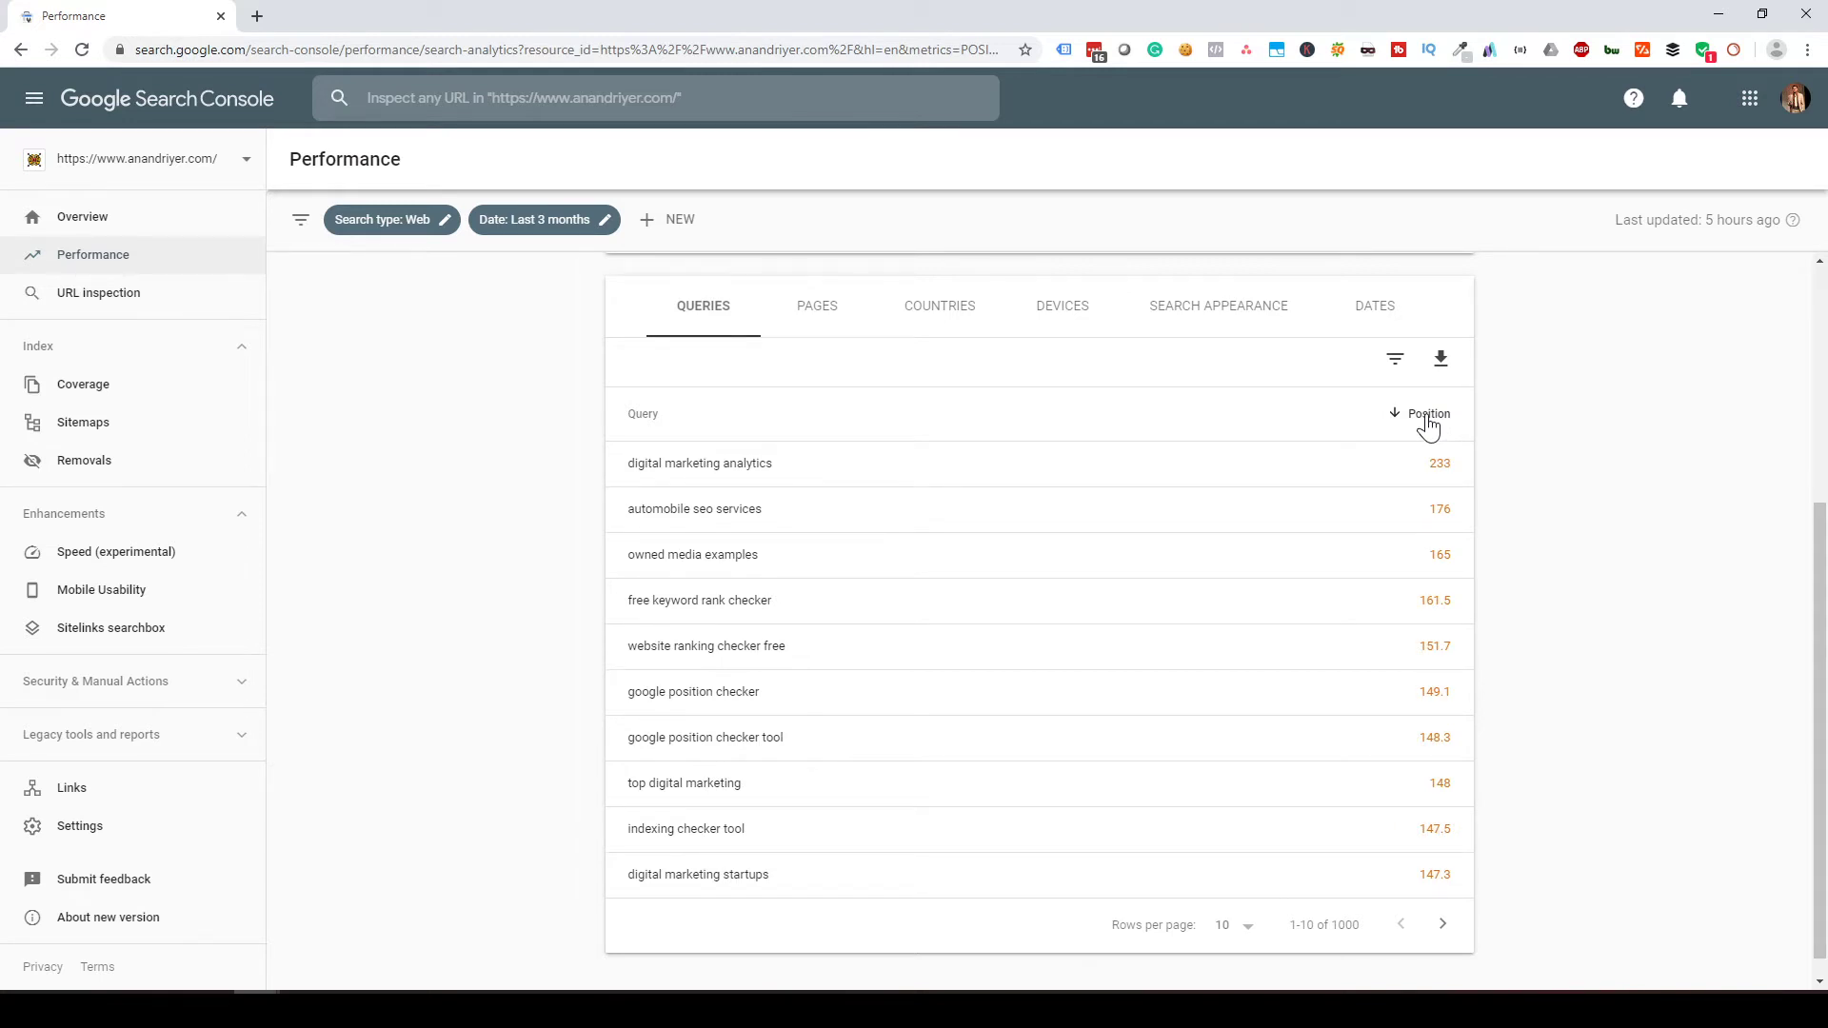
left_click(1429, 424)
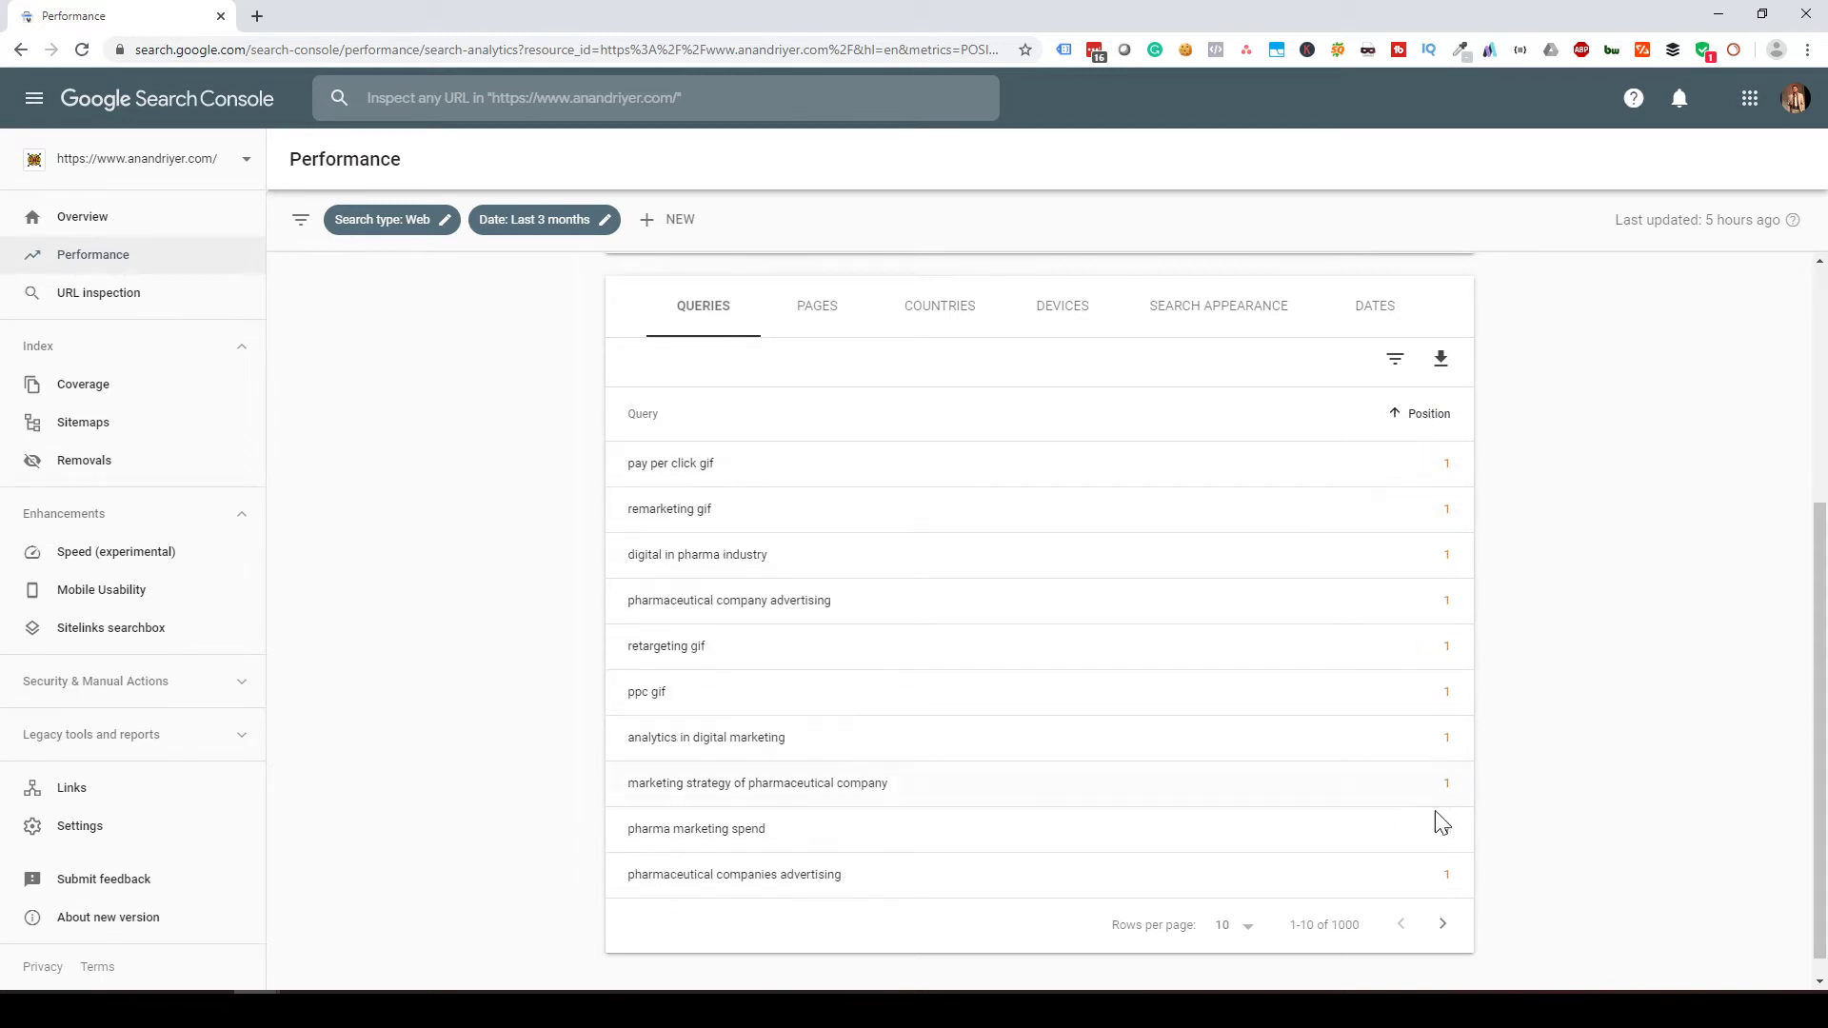
Increase the queries table's rows per page to the option between 50 and 250 and look through the list
left_click(1443, 924)
left_click(1238, 927)
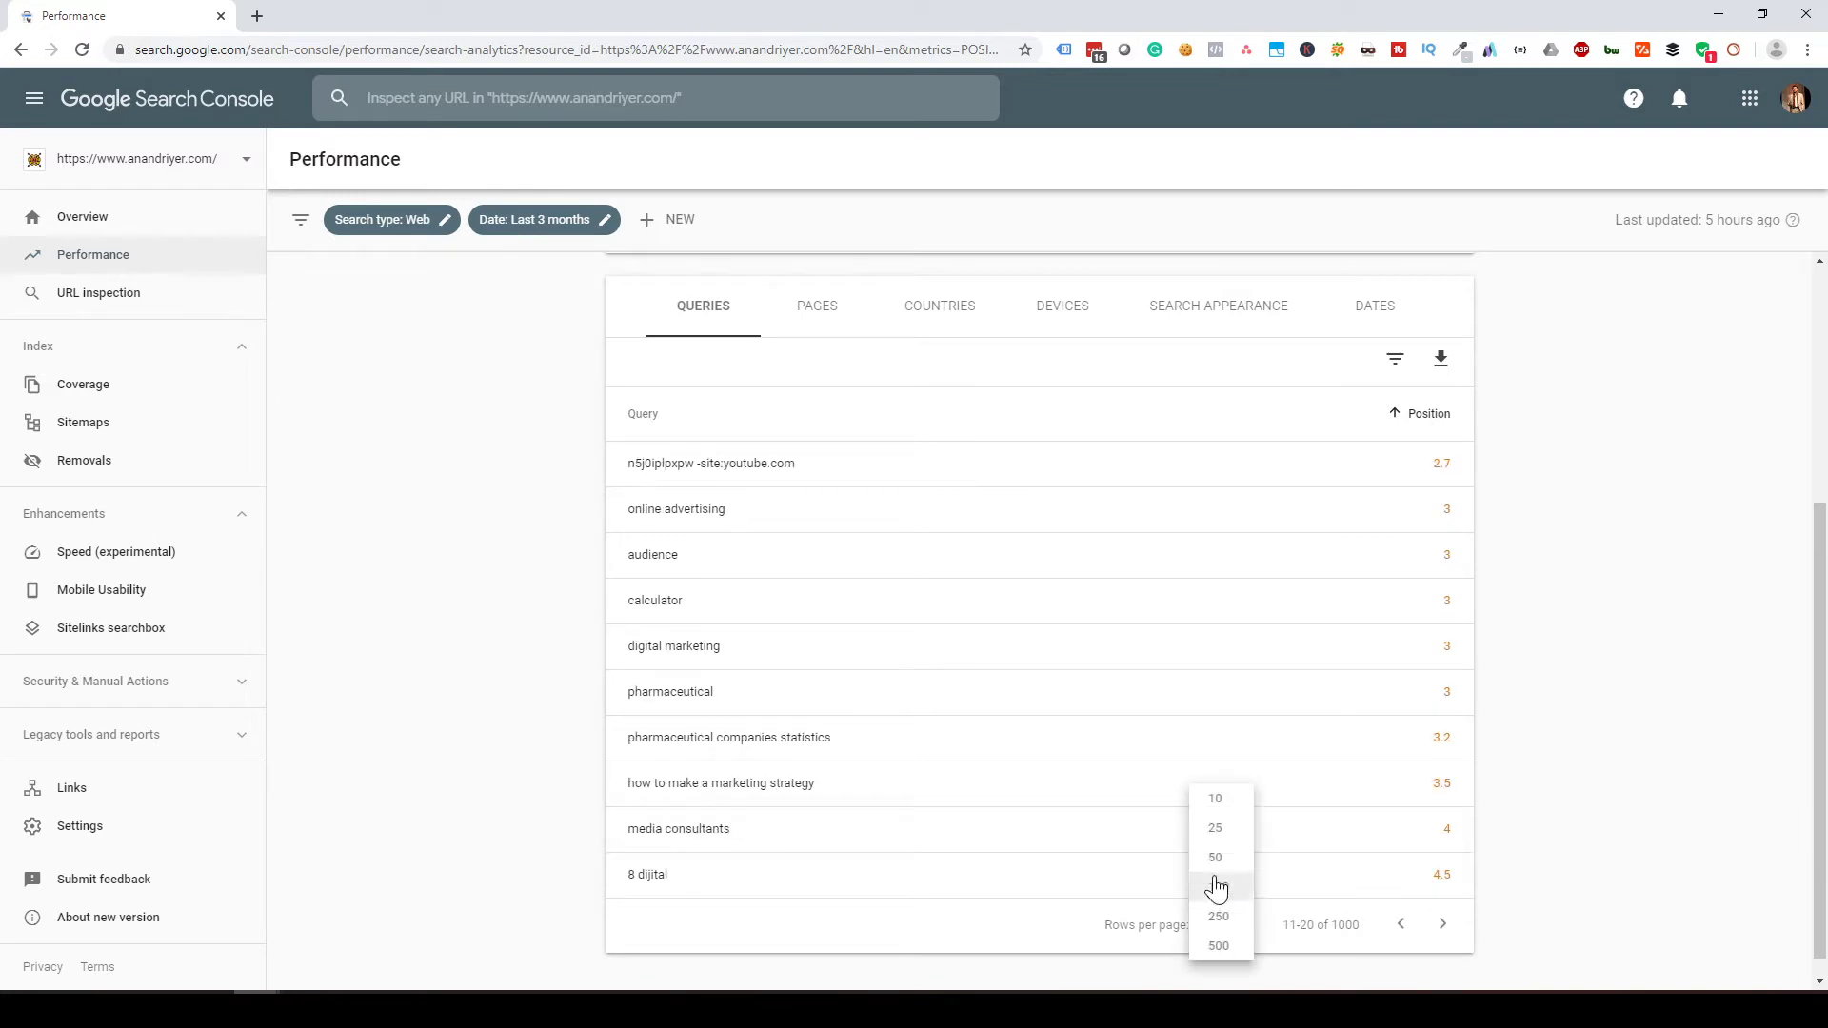
left_click(1217, 888)
scroll(1423, 869, "down", 2)
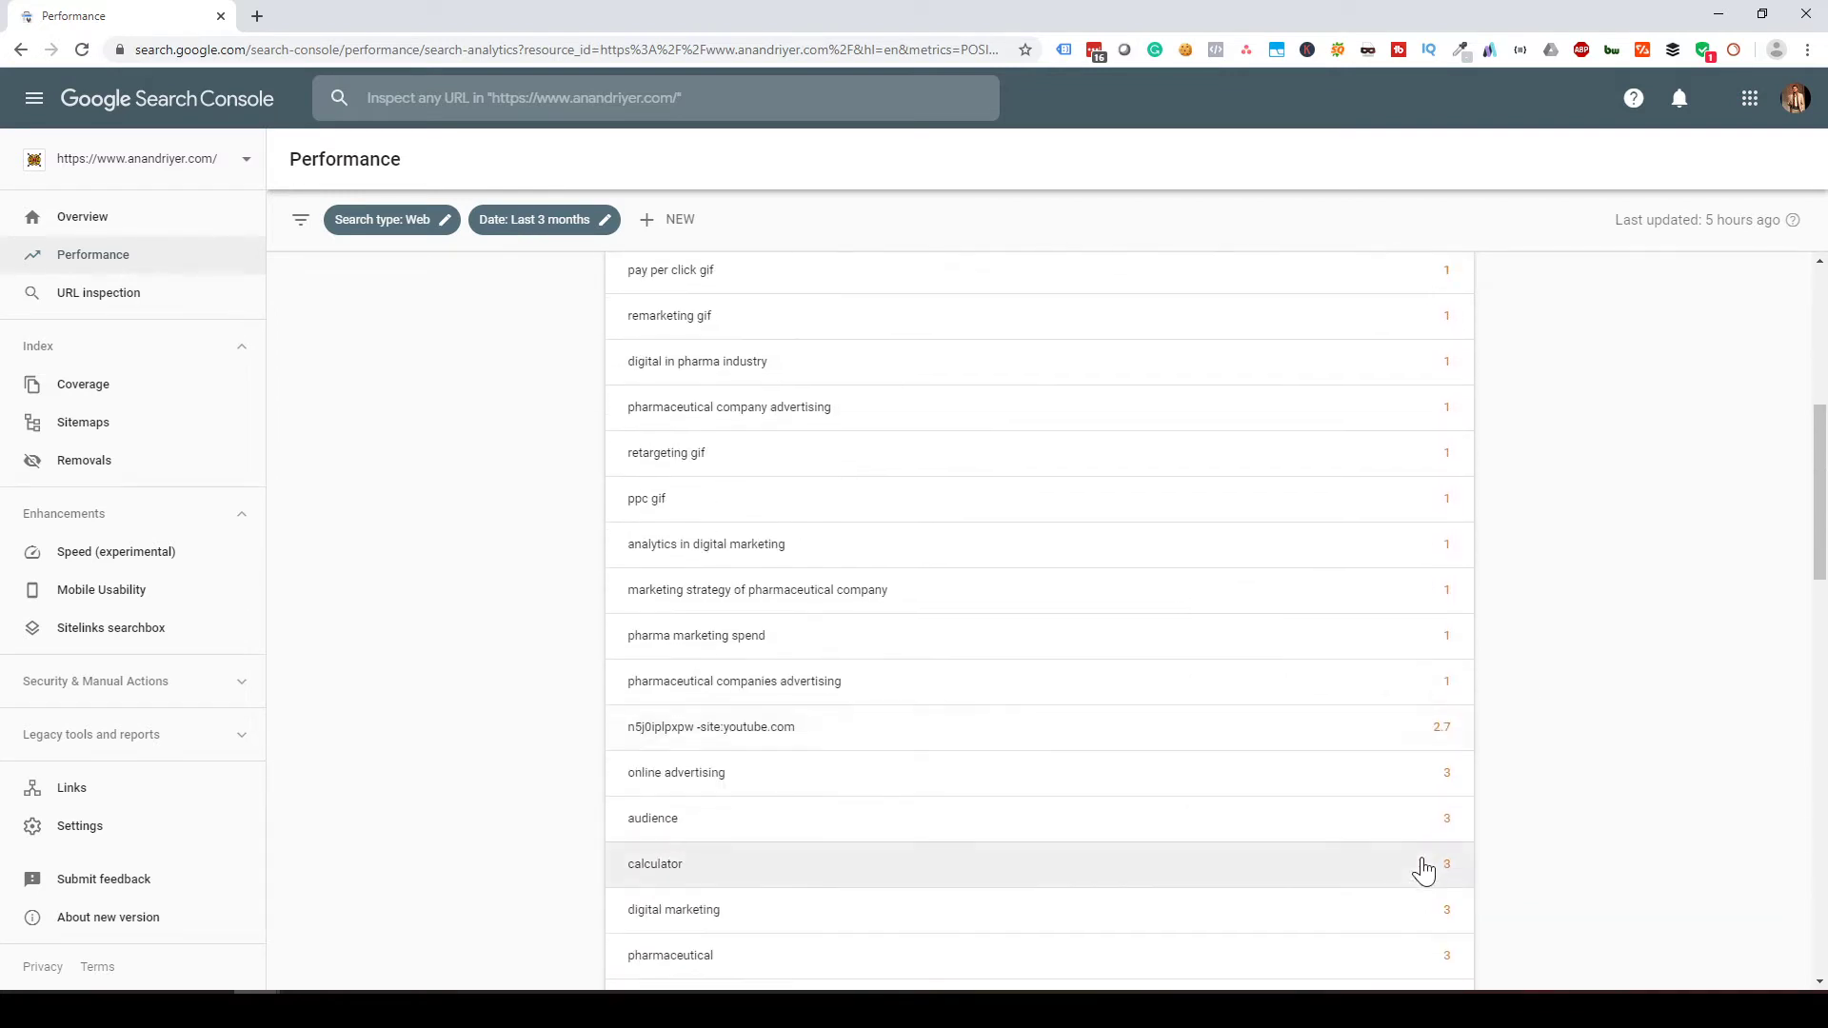
scroll(1423, 868, "down", 7)
scroll(1419, 871, "up", 13)
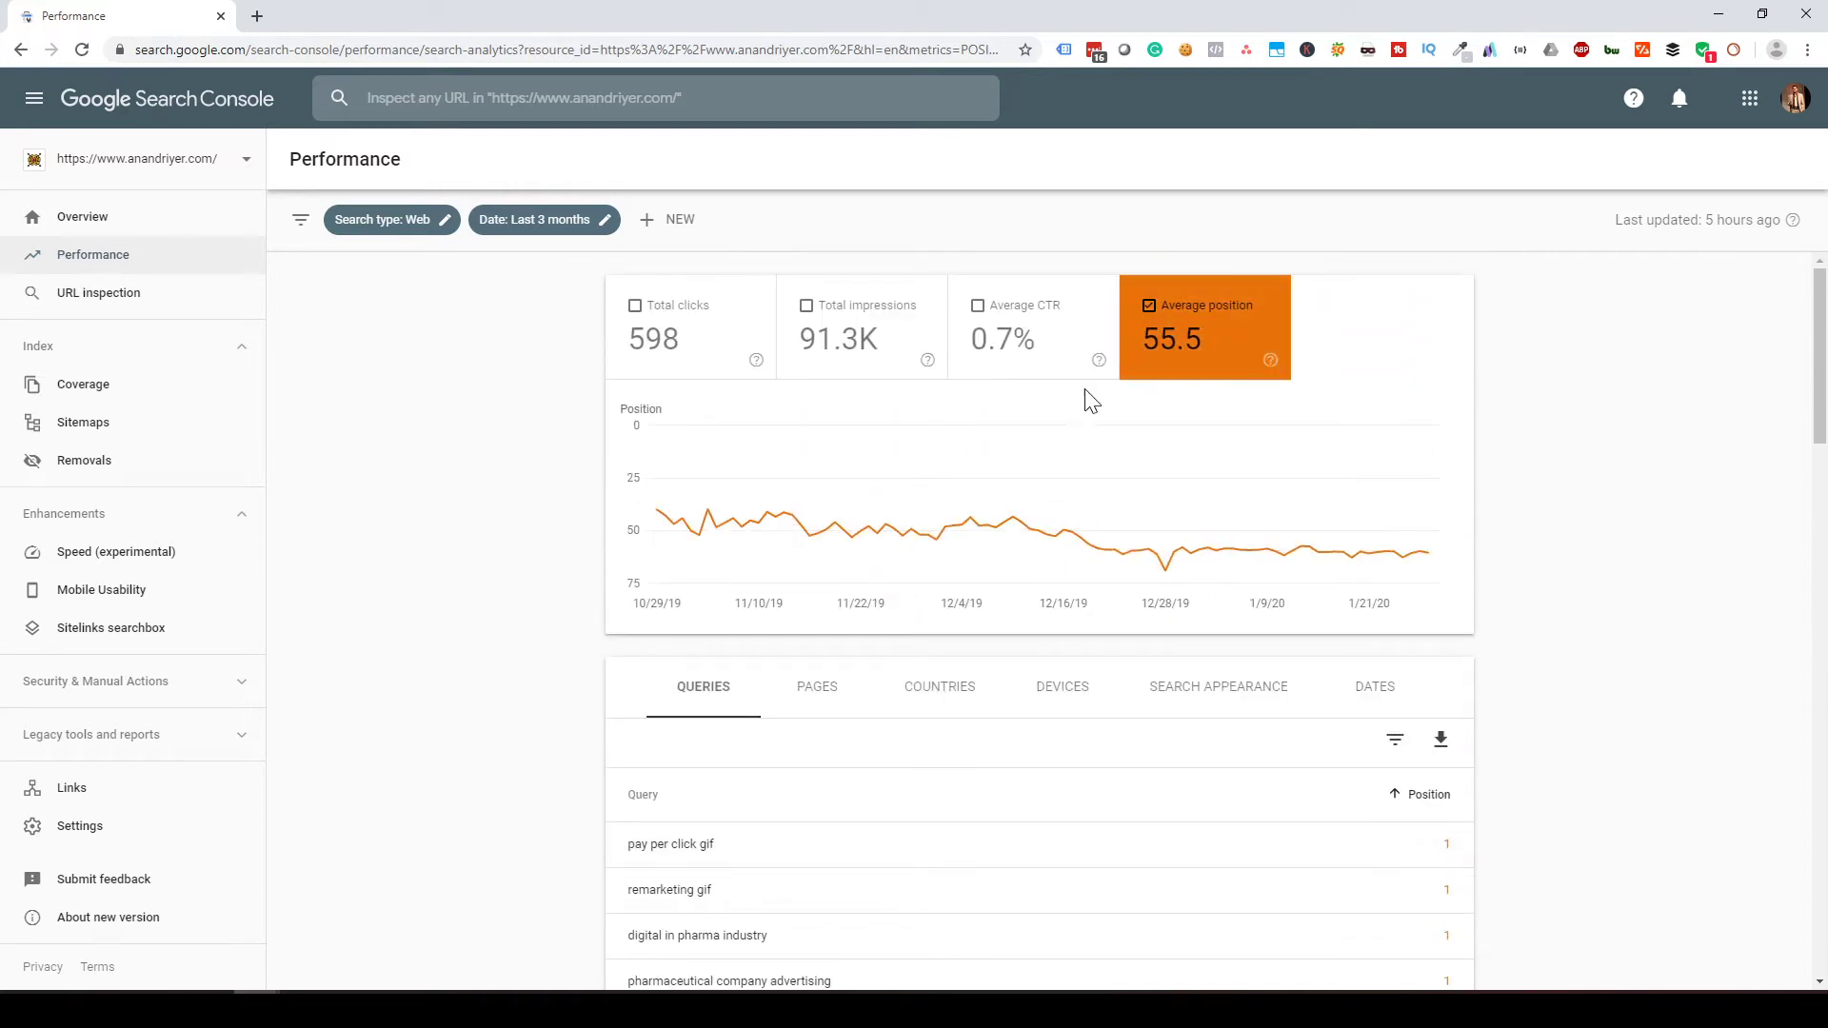
Add total impressions to the report and review each query's impressions alongside its position
left_click(855, 338)
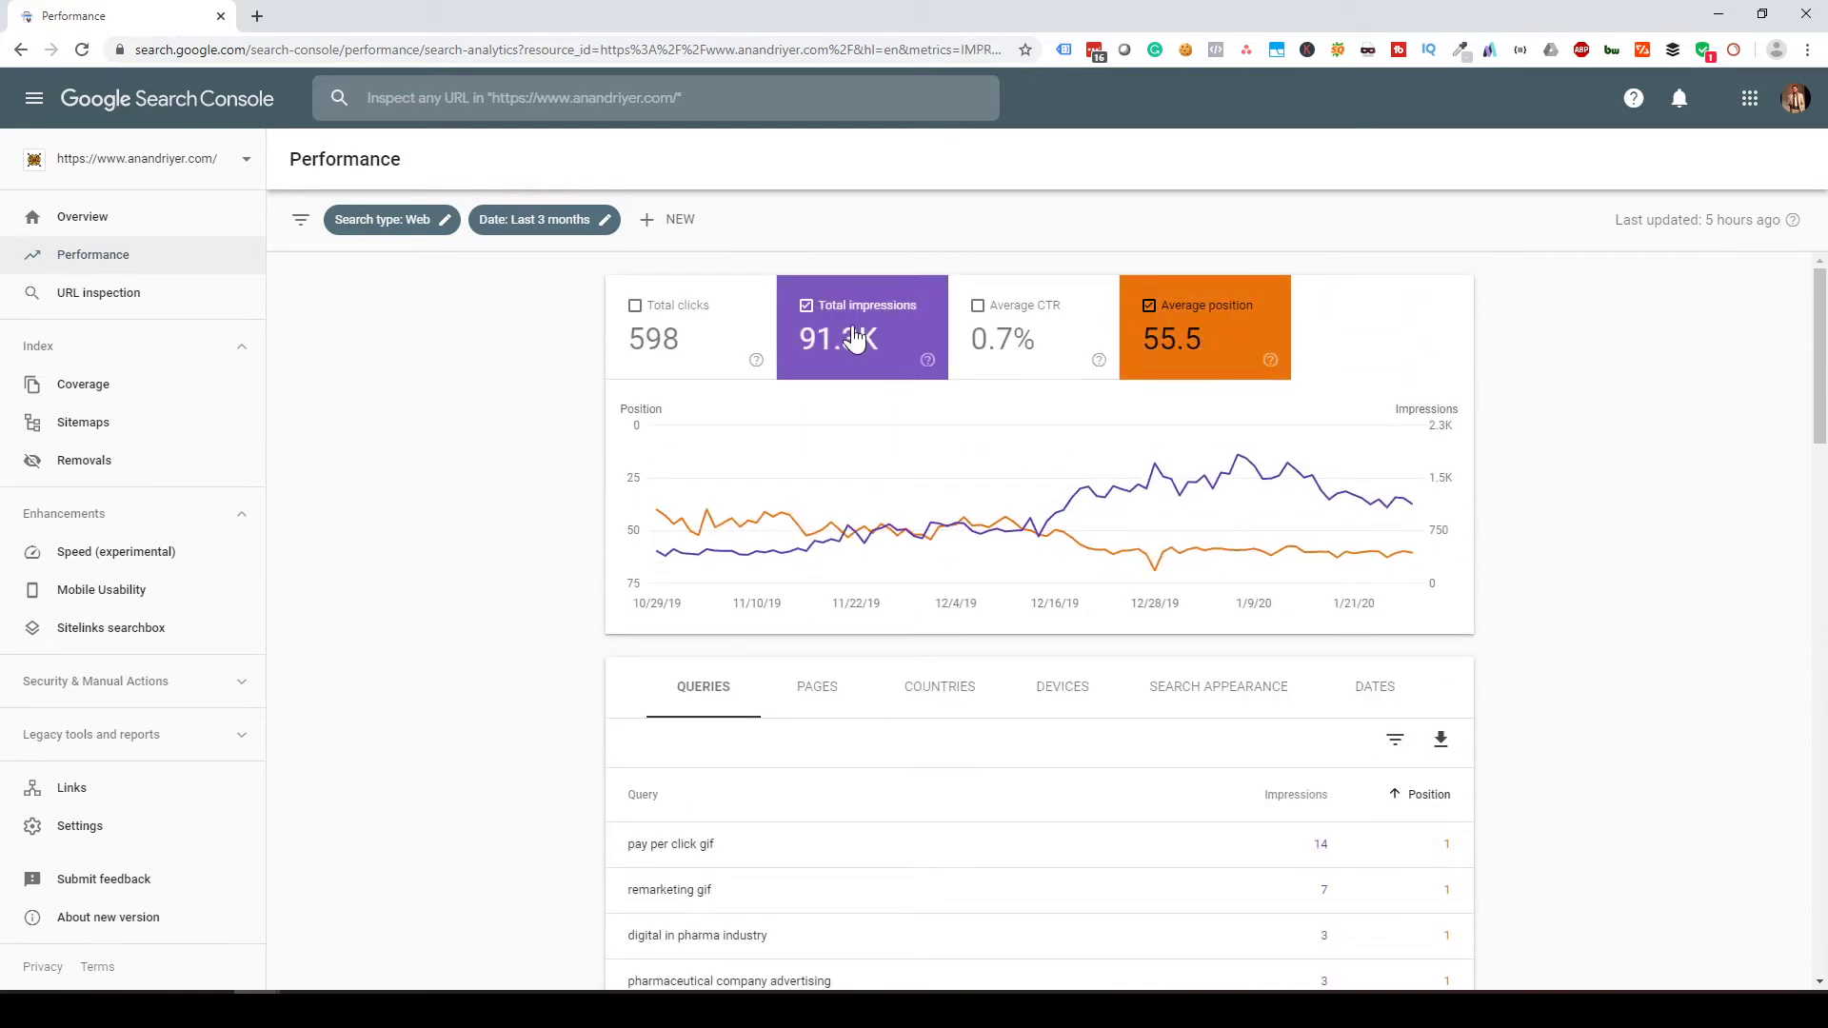
scroll(1580, 675, "down", 5)
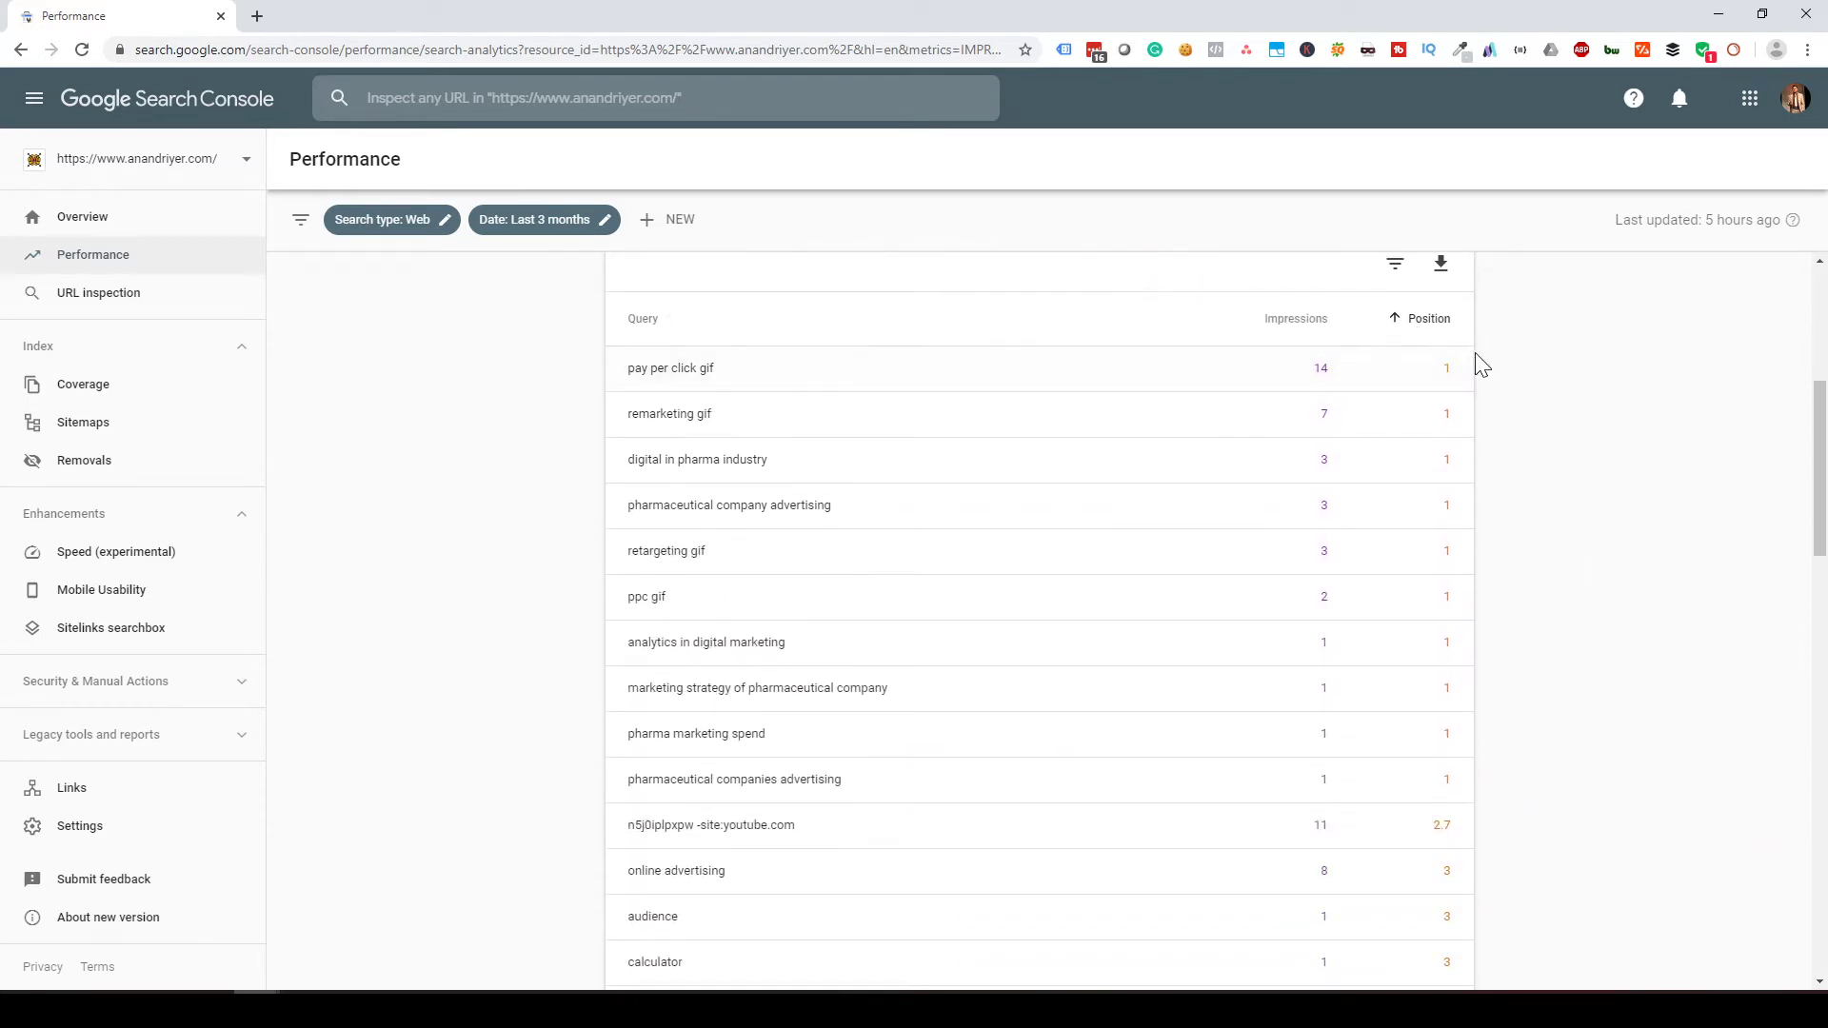
scroll(1333, 476, "down", 2)
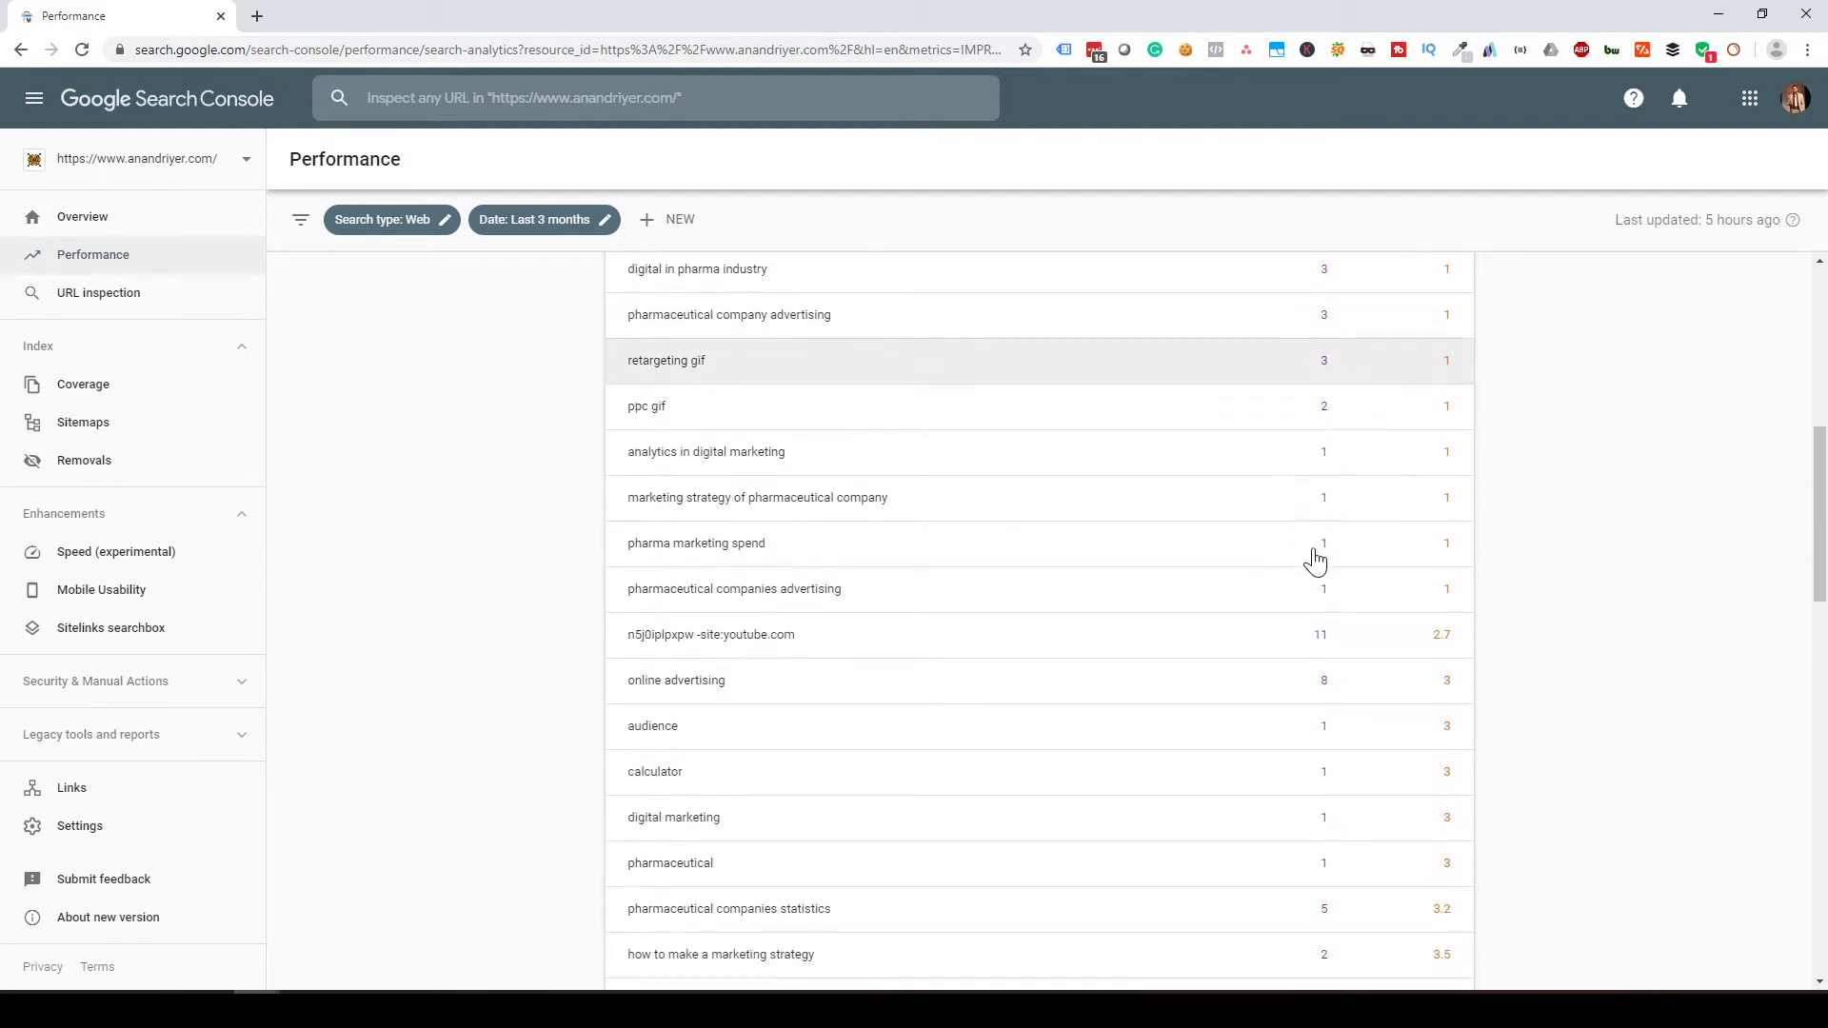
scroll(1267, 629, "down", 5)
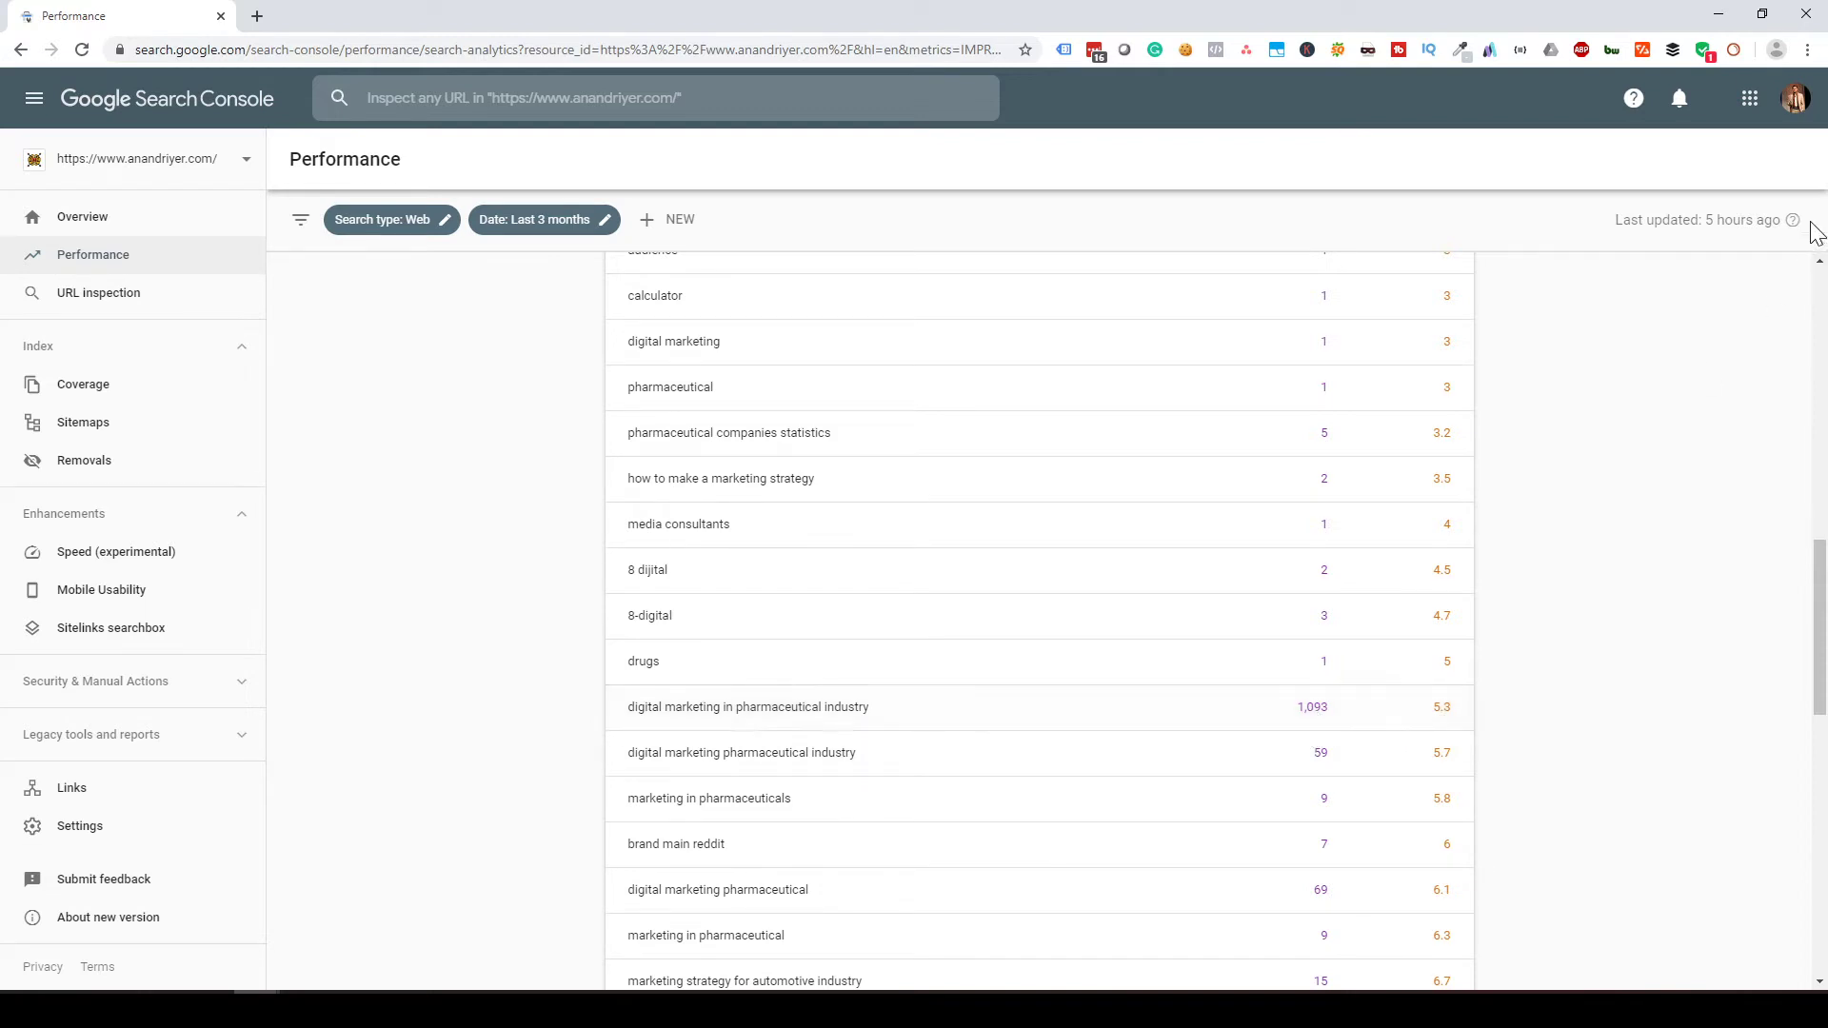
Open a new incognito window and search Google for "digital marketing in pharmaceutical industry"
left_click(1808, 50)
left_click(1661, 123)
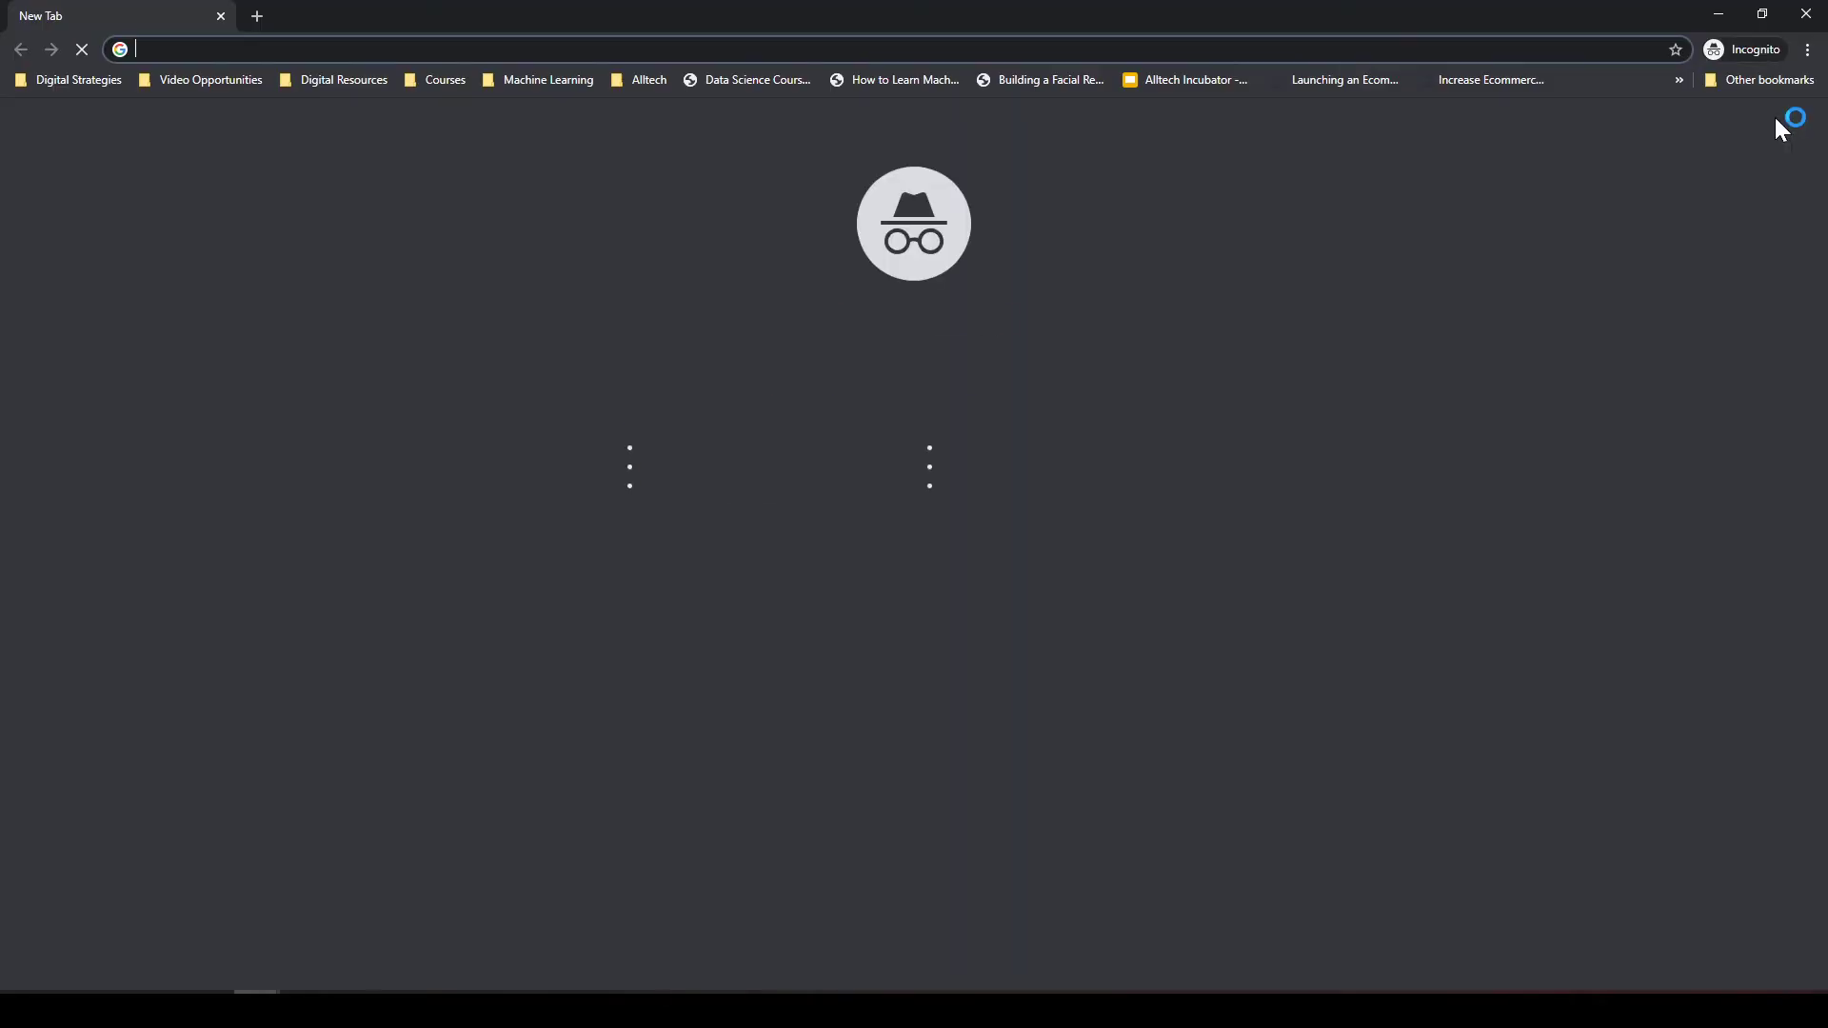
type("digital ma")
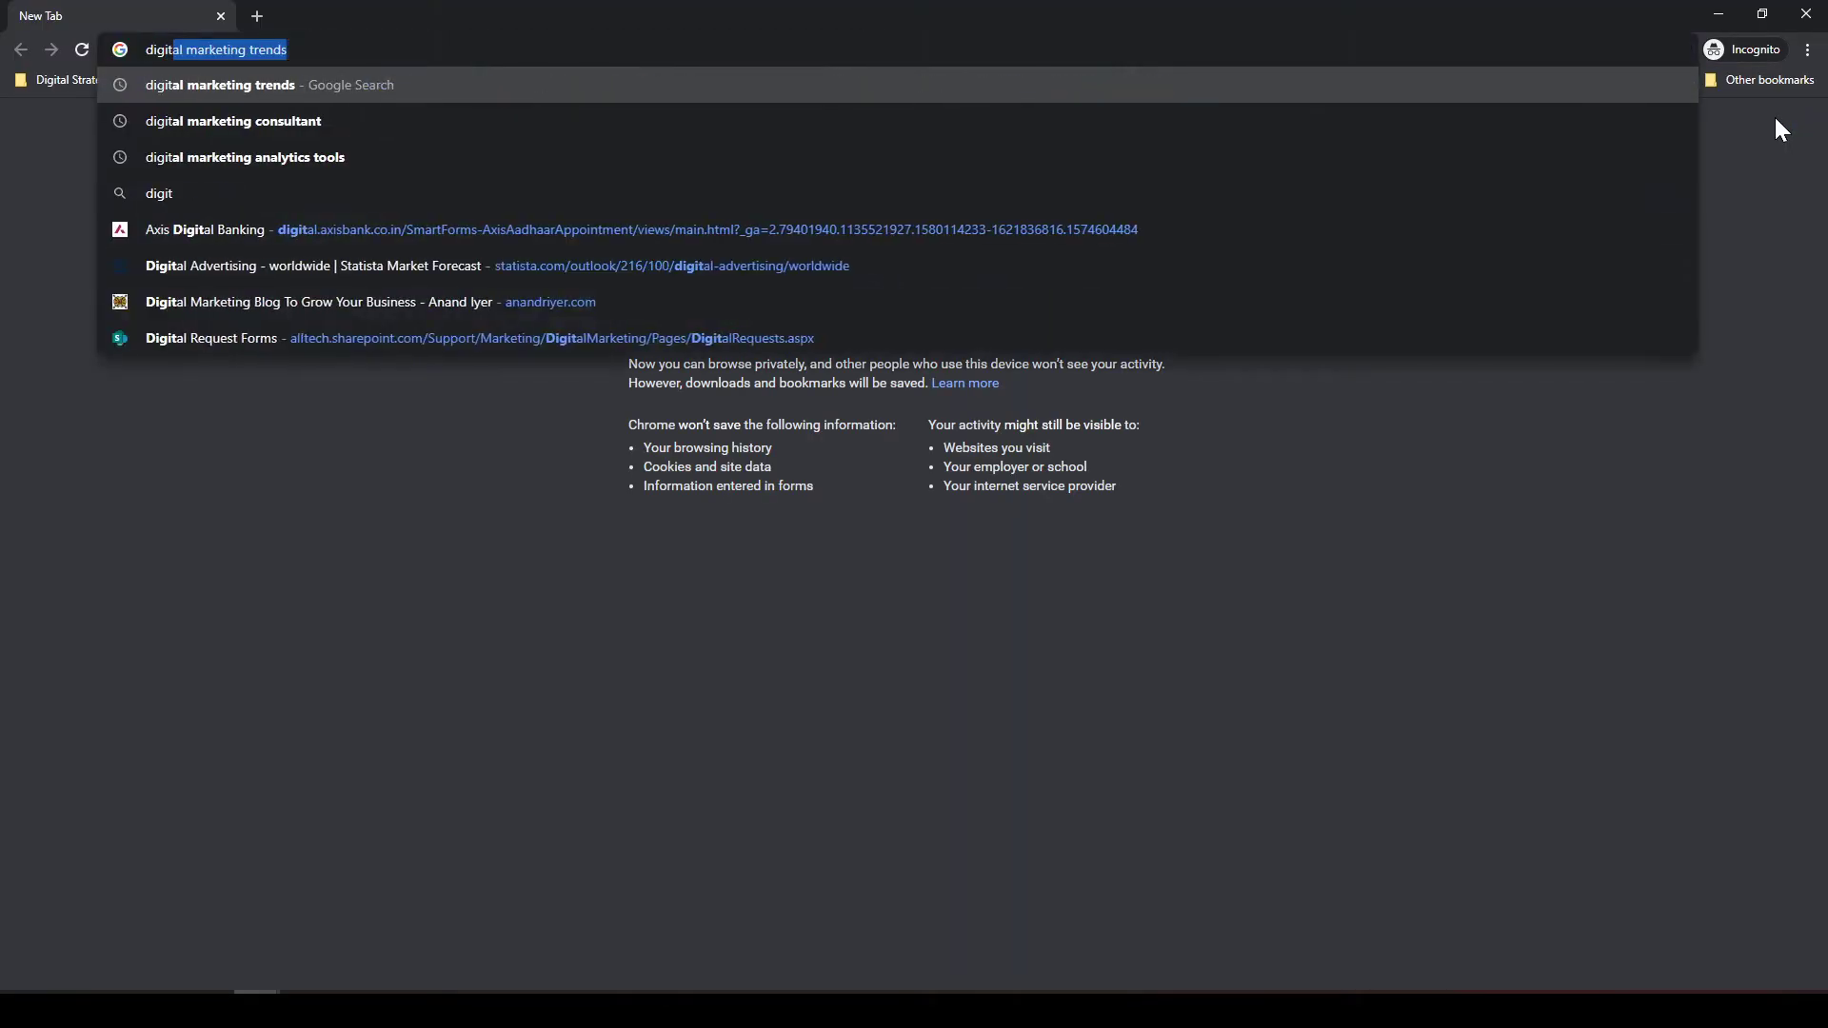
type("rketing")
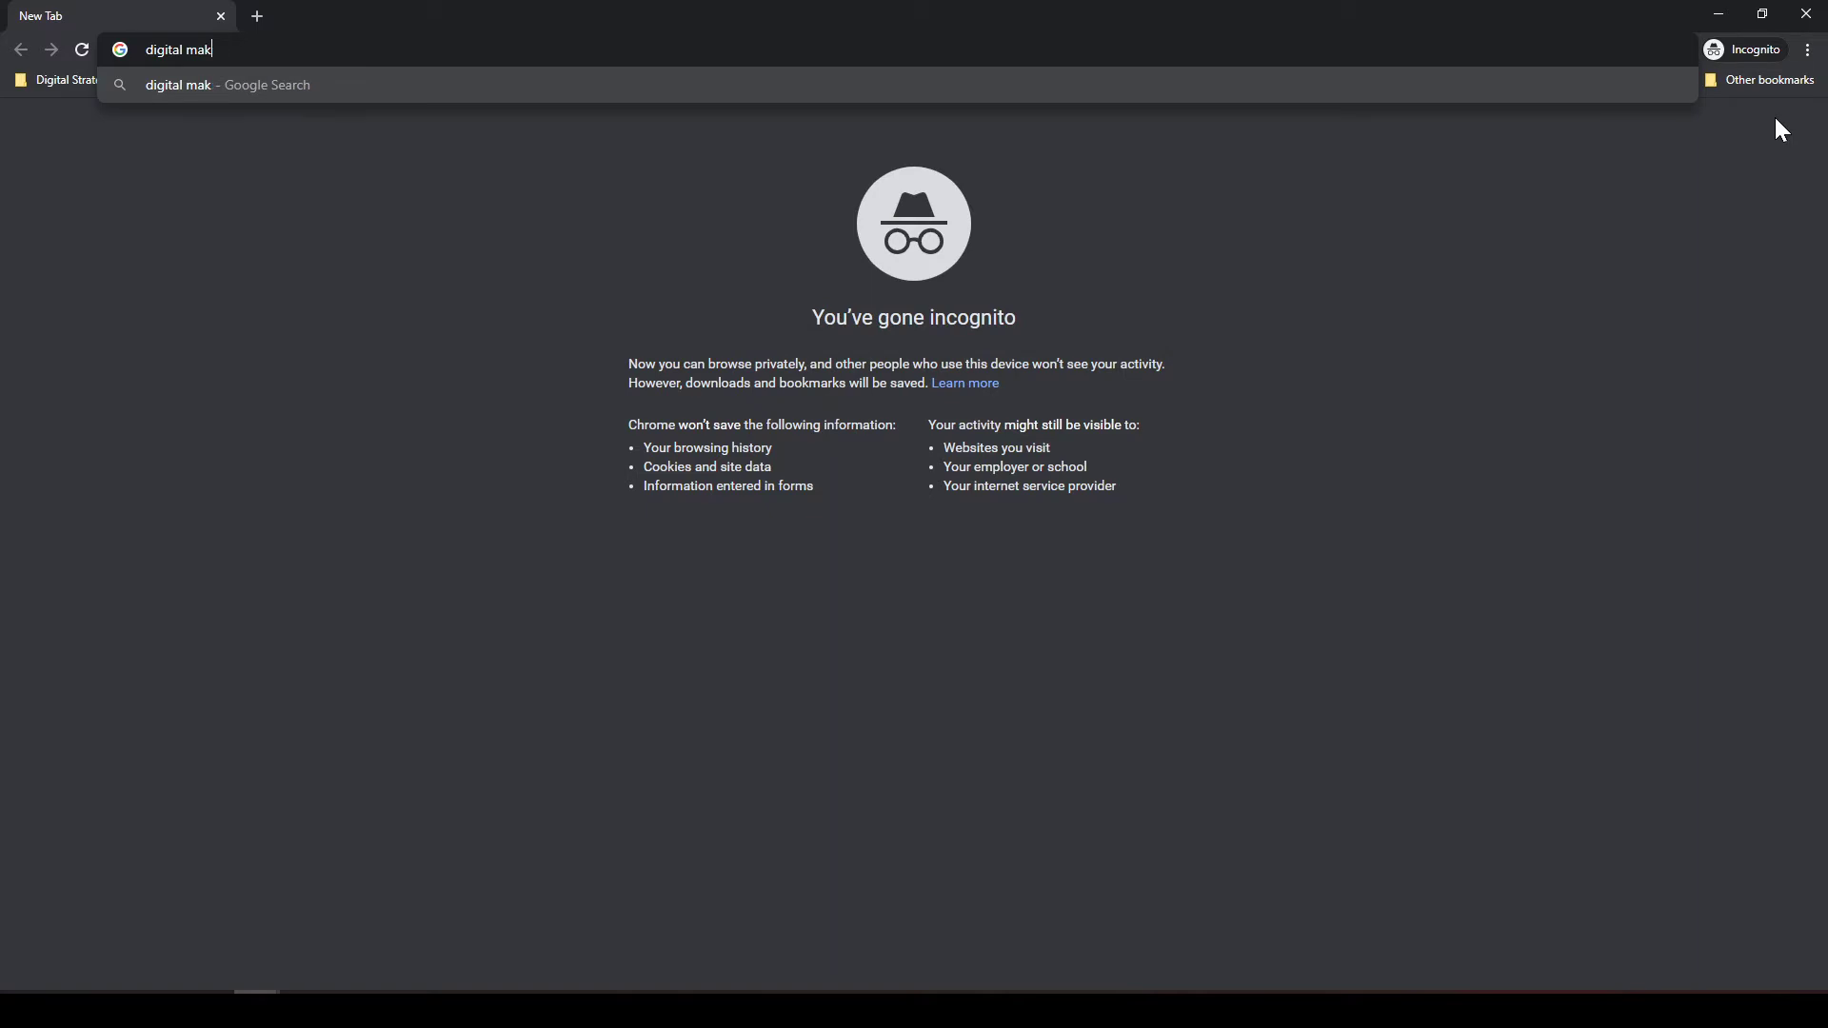
type(" in p")
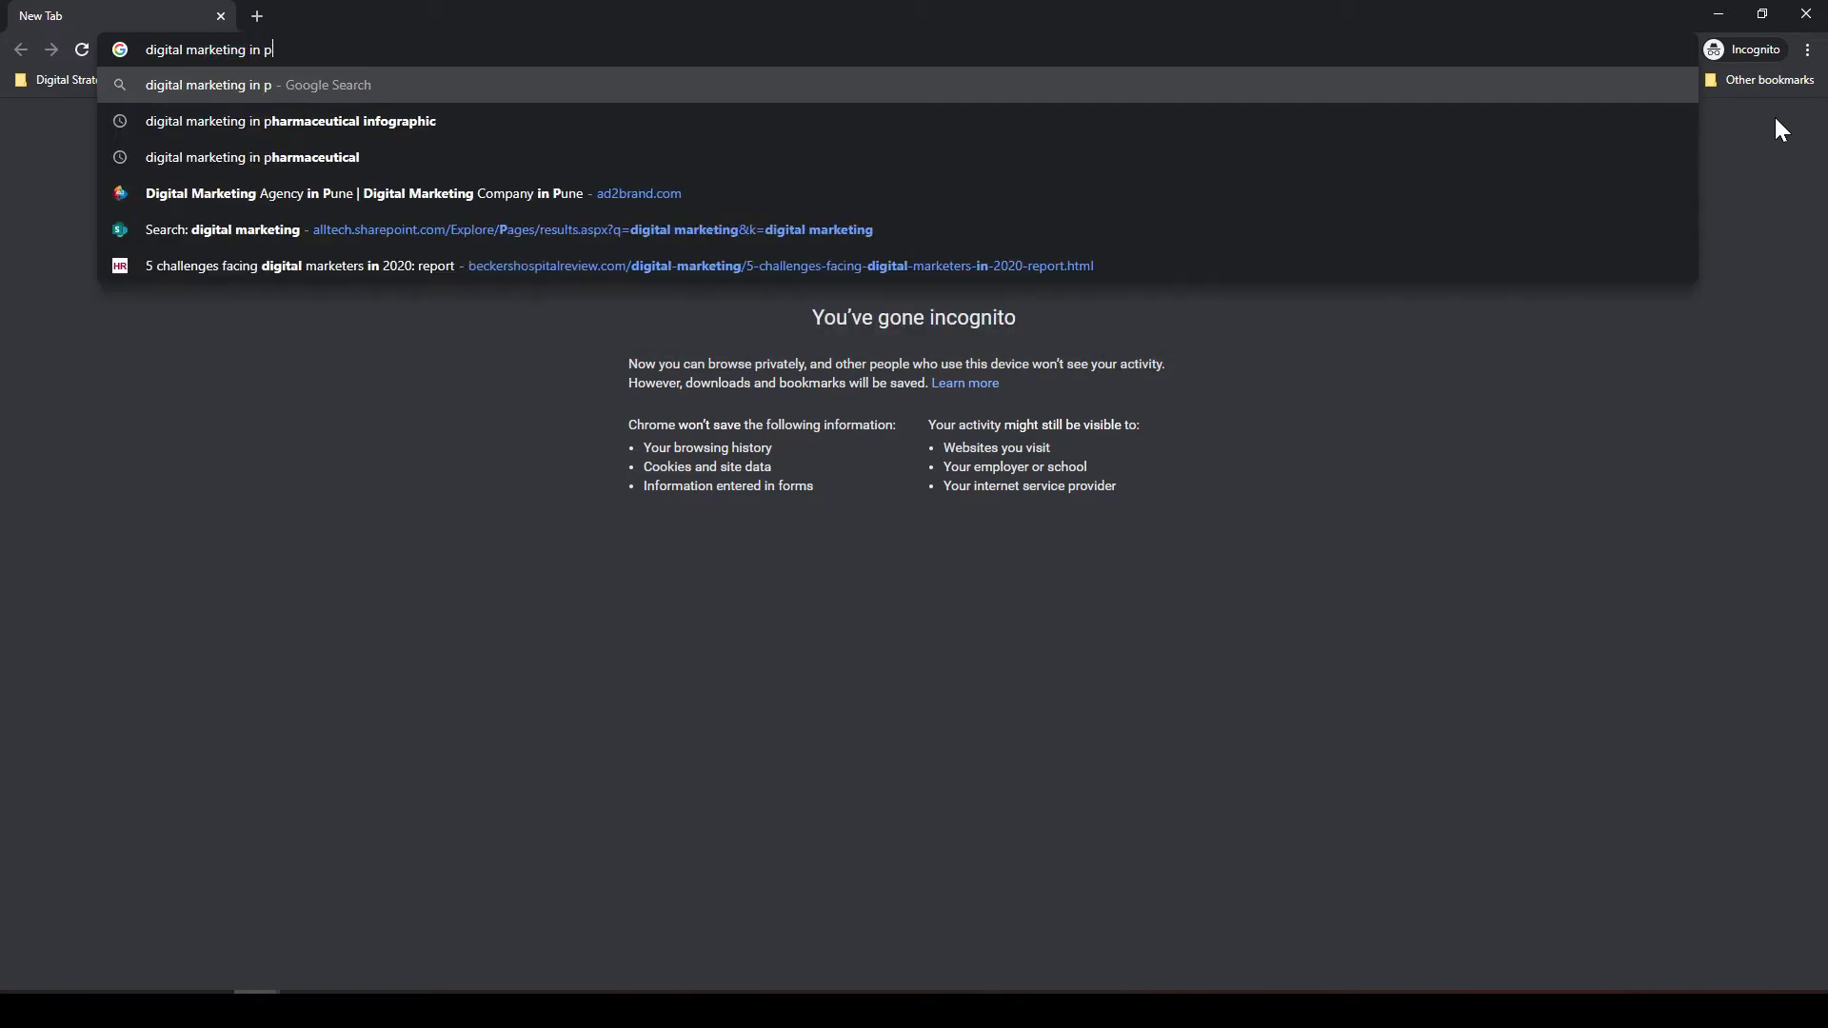
key("Down")
key("BackSpace")
key("BackSpace")
key("BackSpace")
key("BackSpace")
key("BackSpace")
key("BackSpace")
key("BackSpace")
key("BackSpace")
key("BackSpace")
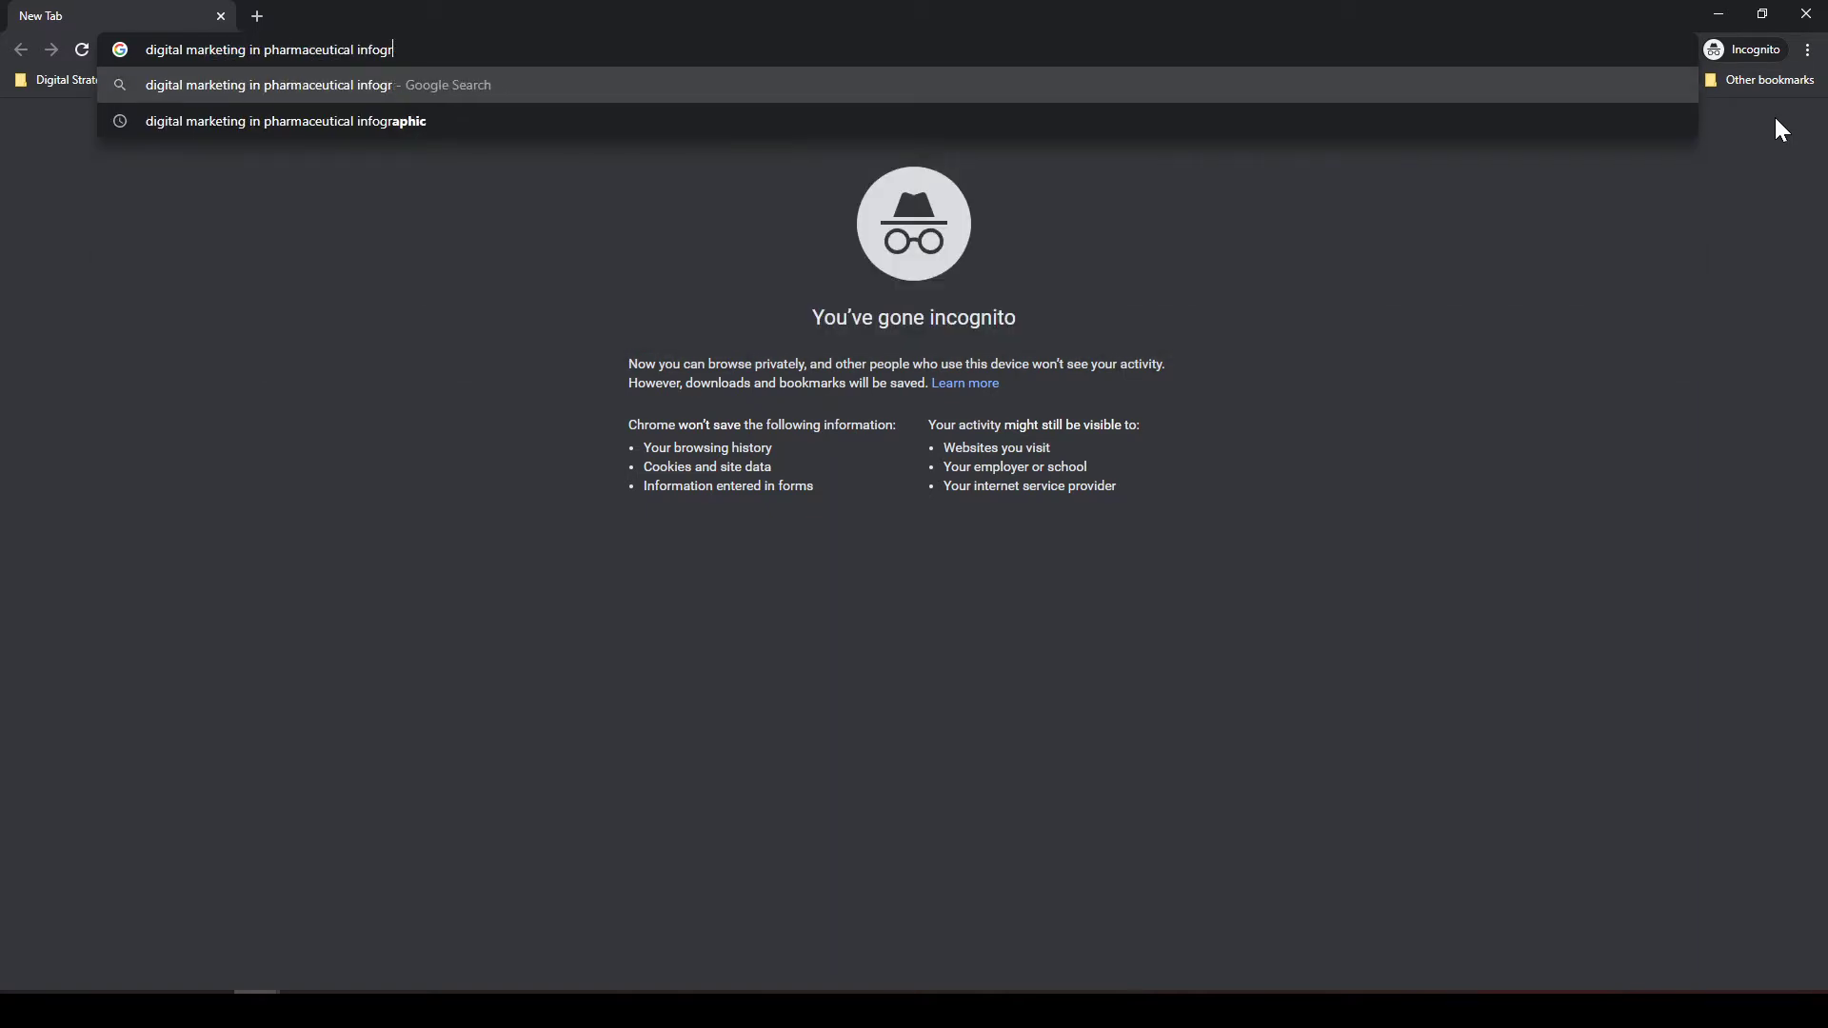
type("dustry")
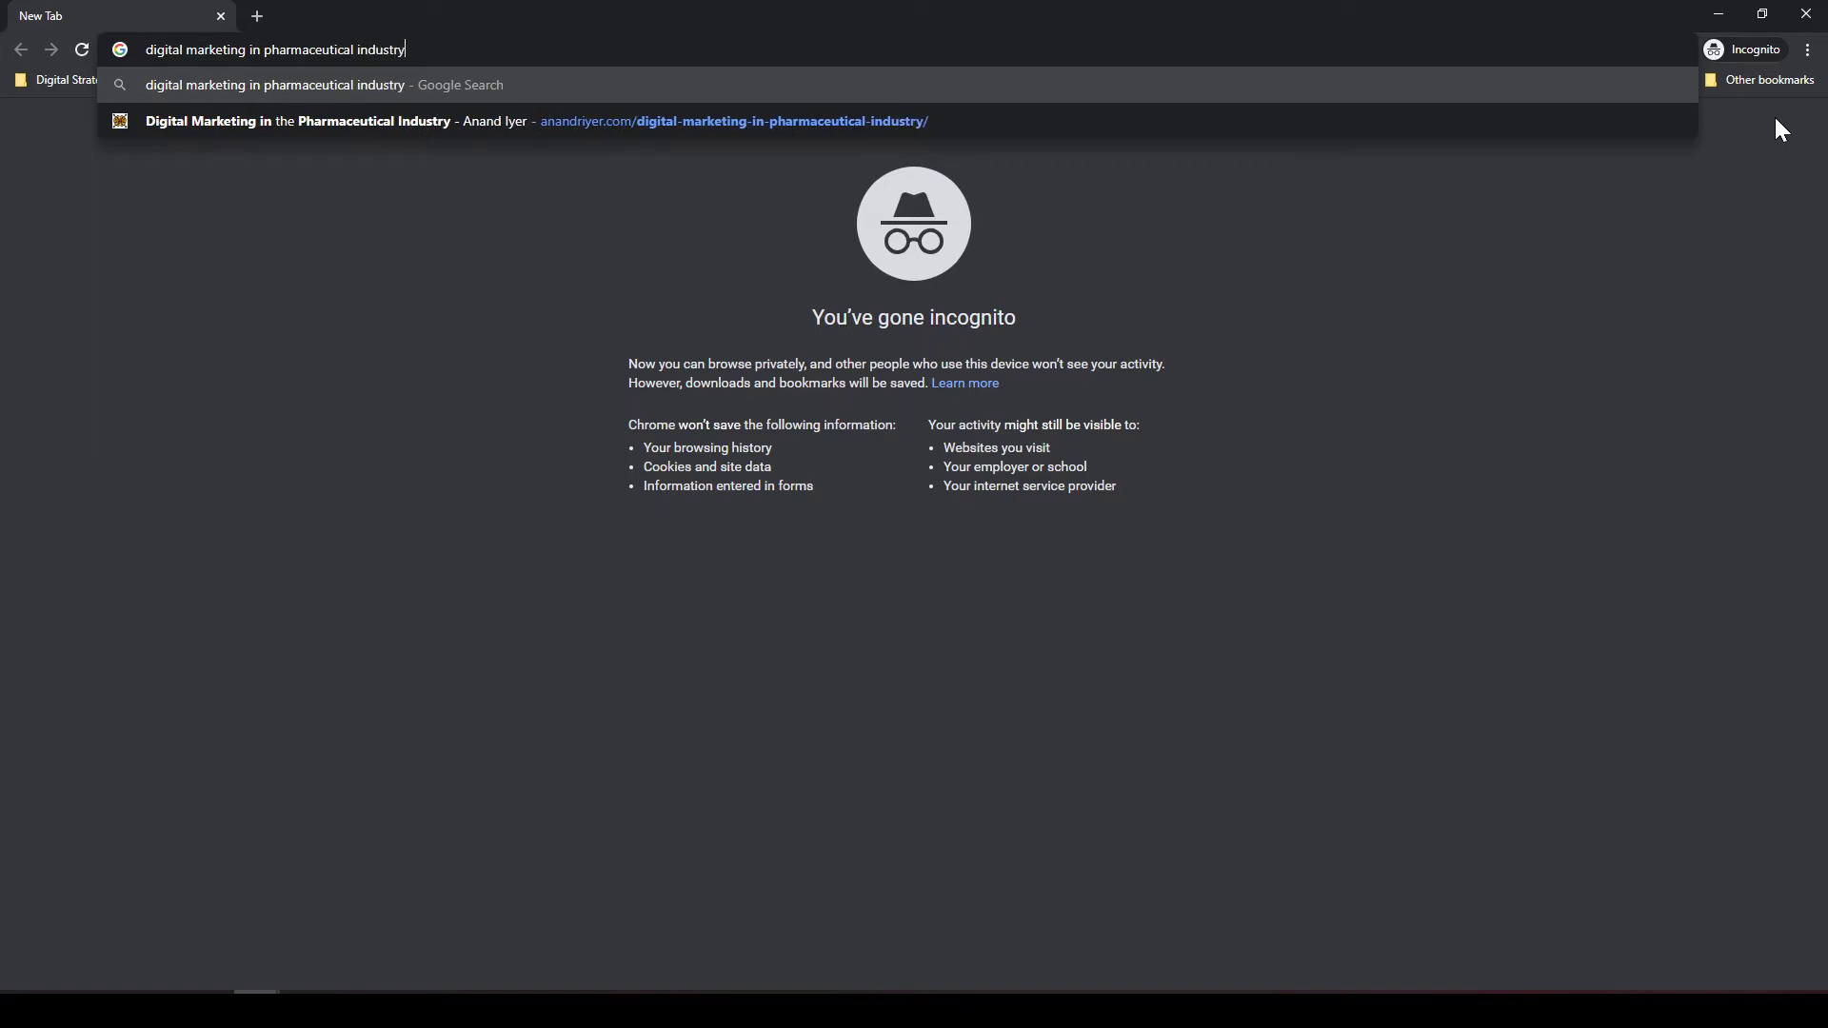
key("Return")
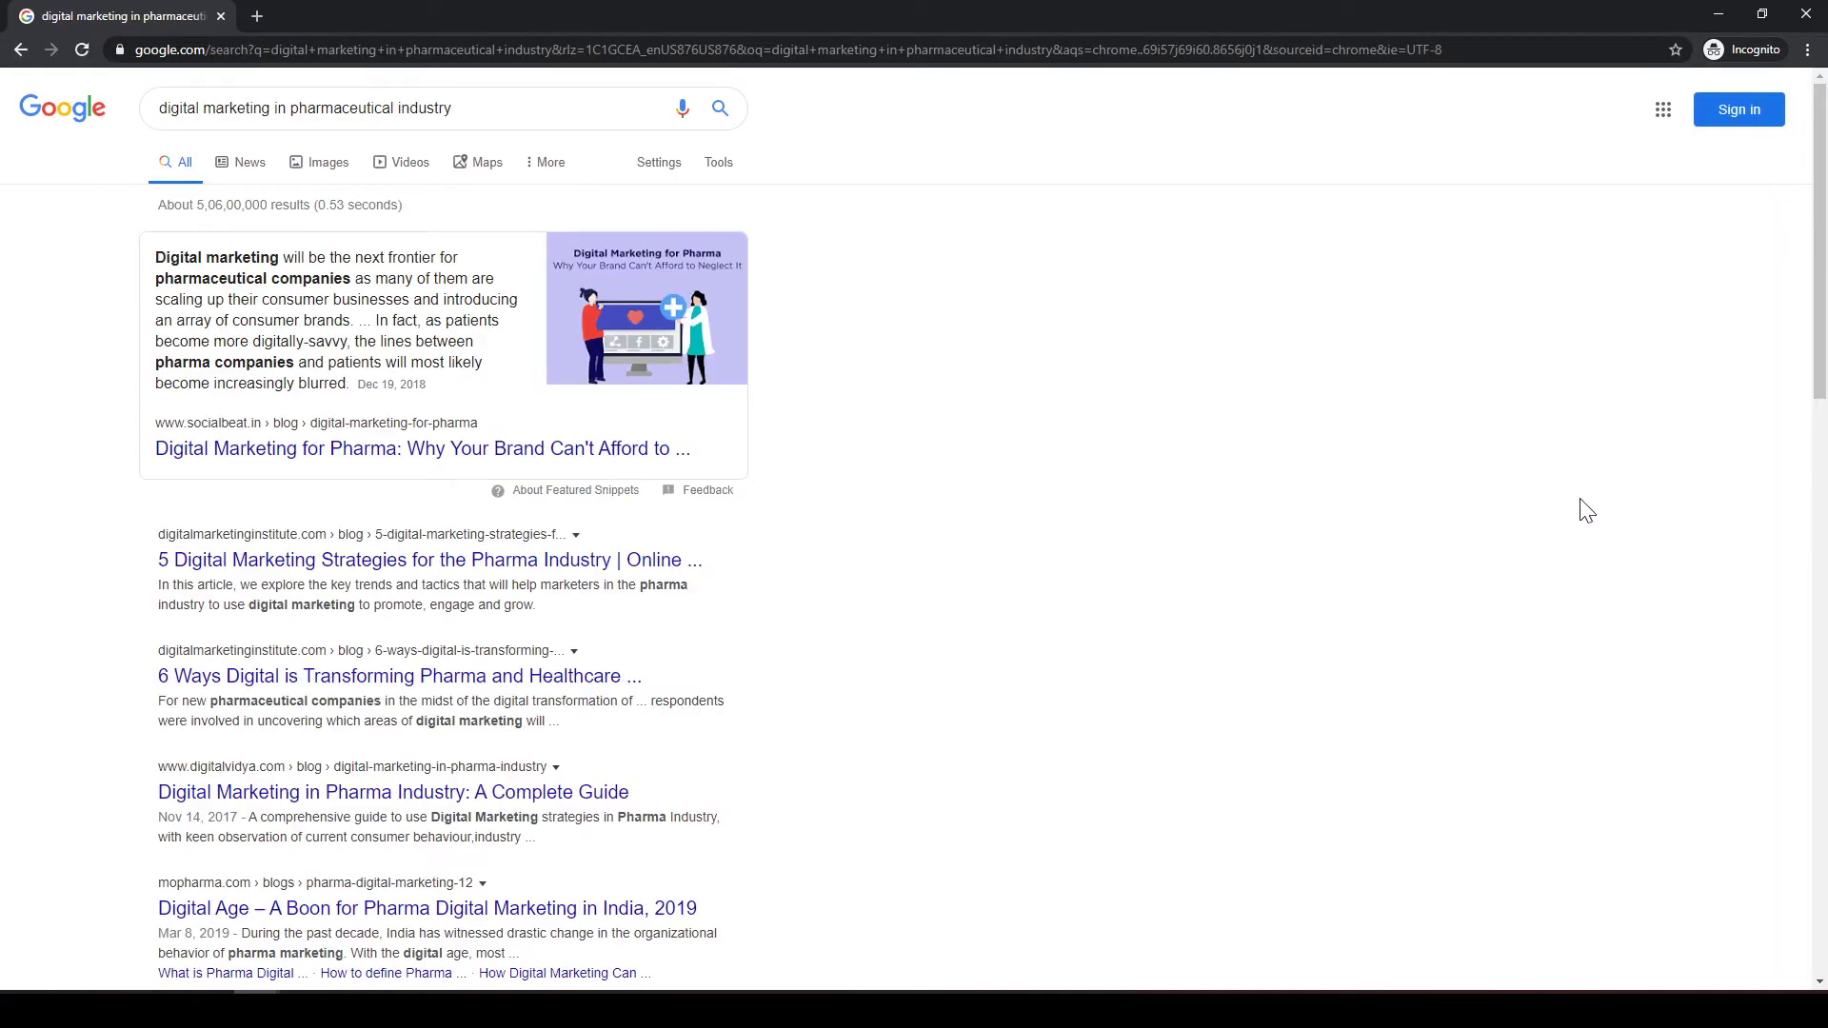
Look for the anandriyer.com listing on the first two pages of search results and close the incognito window
scroll(1584, 510, "down", 2)
scroll(1584, 510, "down", 10)
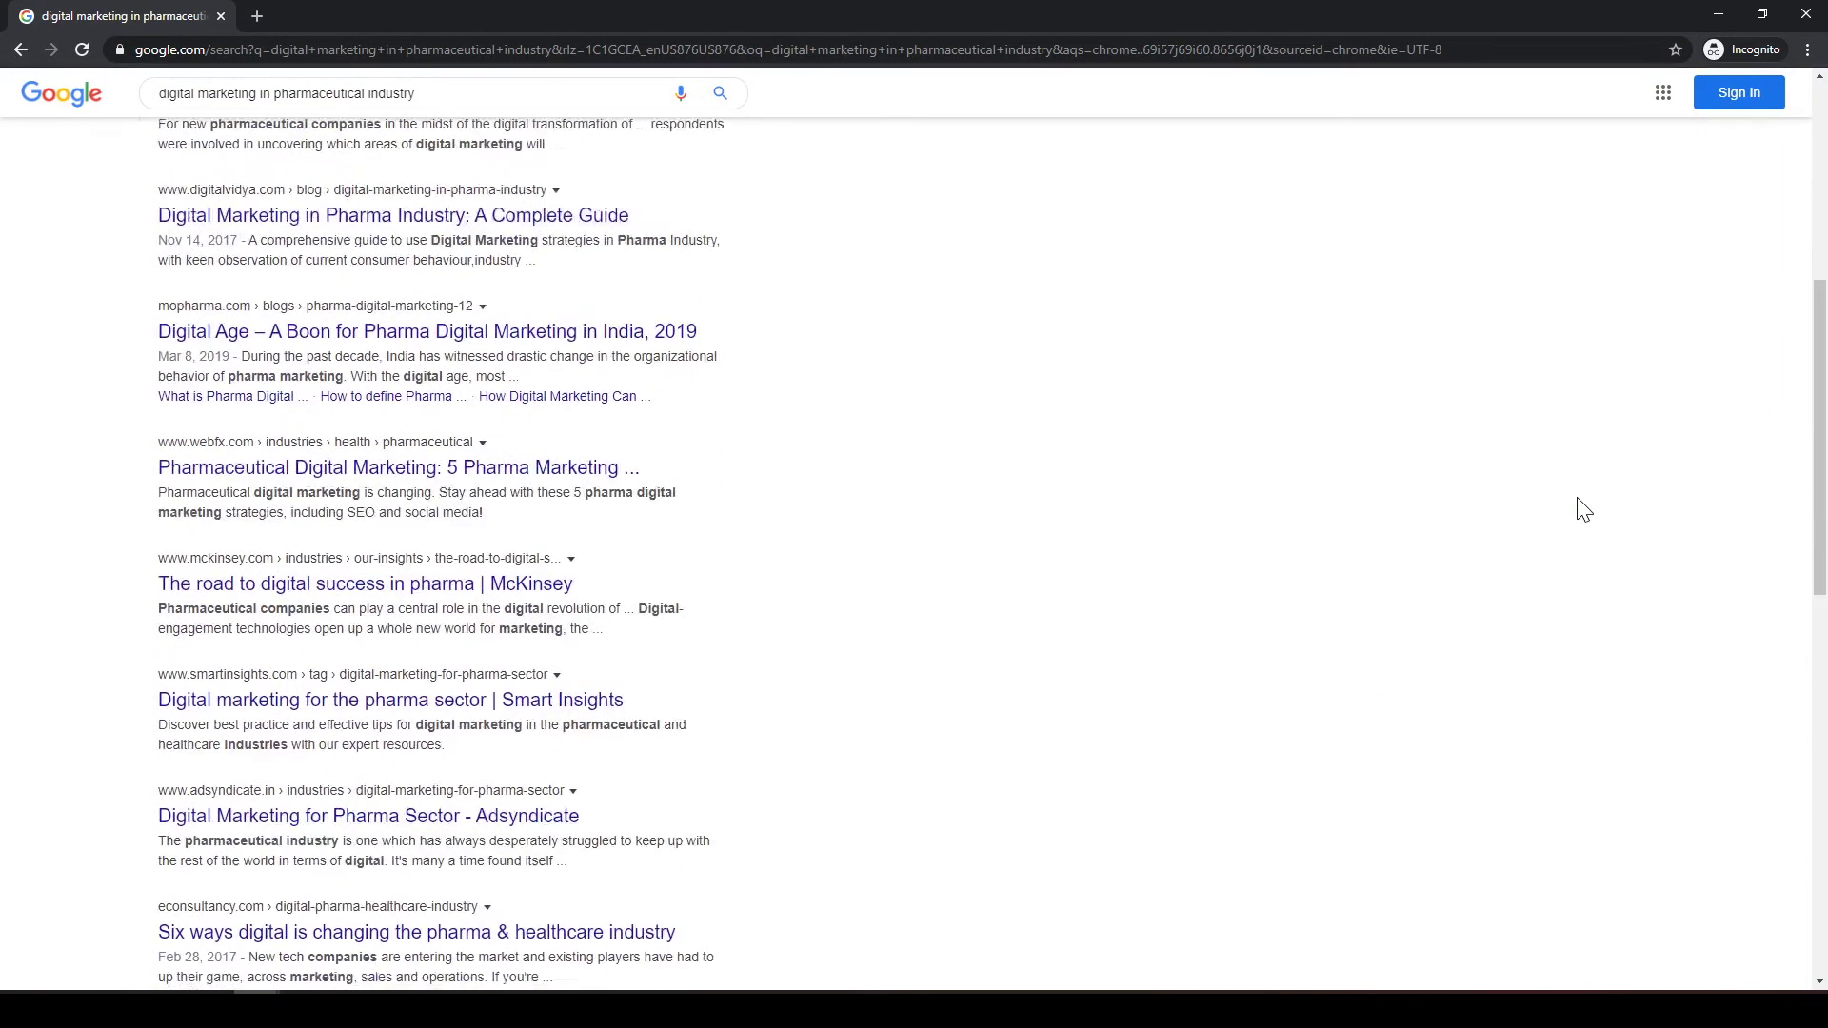
scroll(1584, 510, "up", 10)
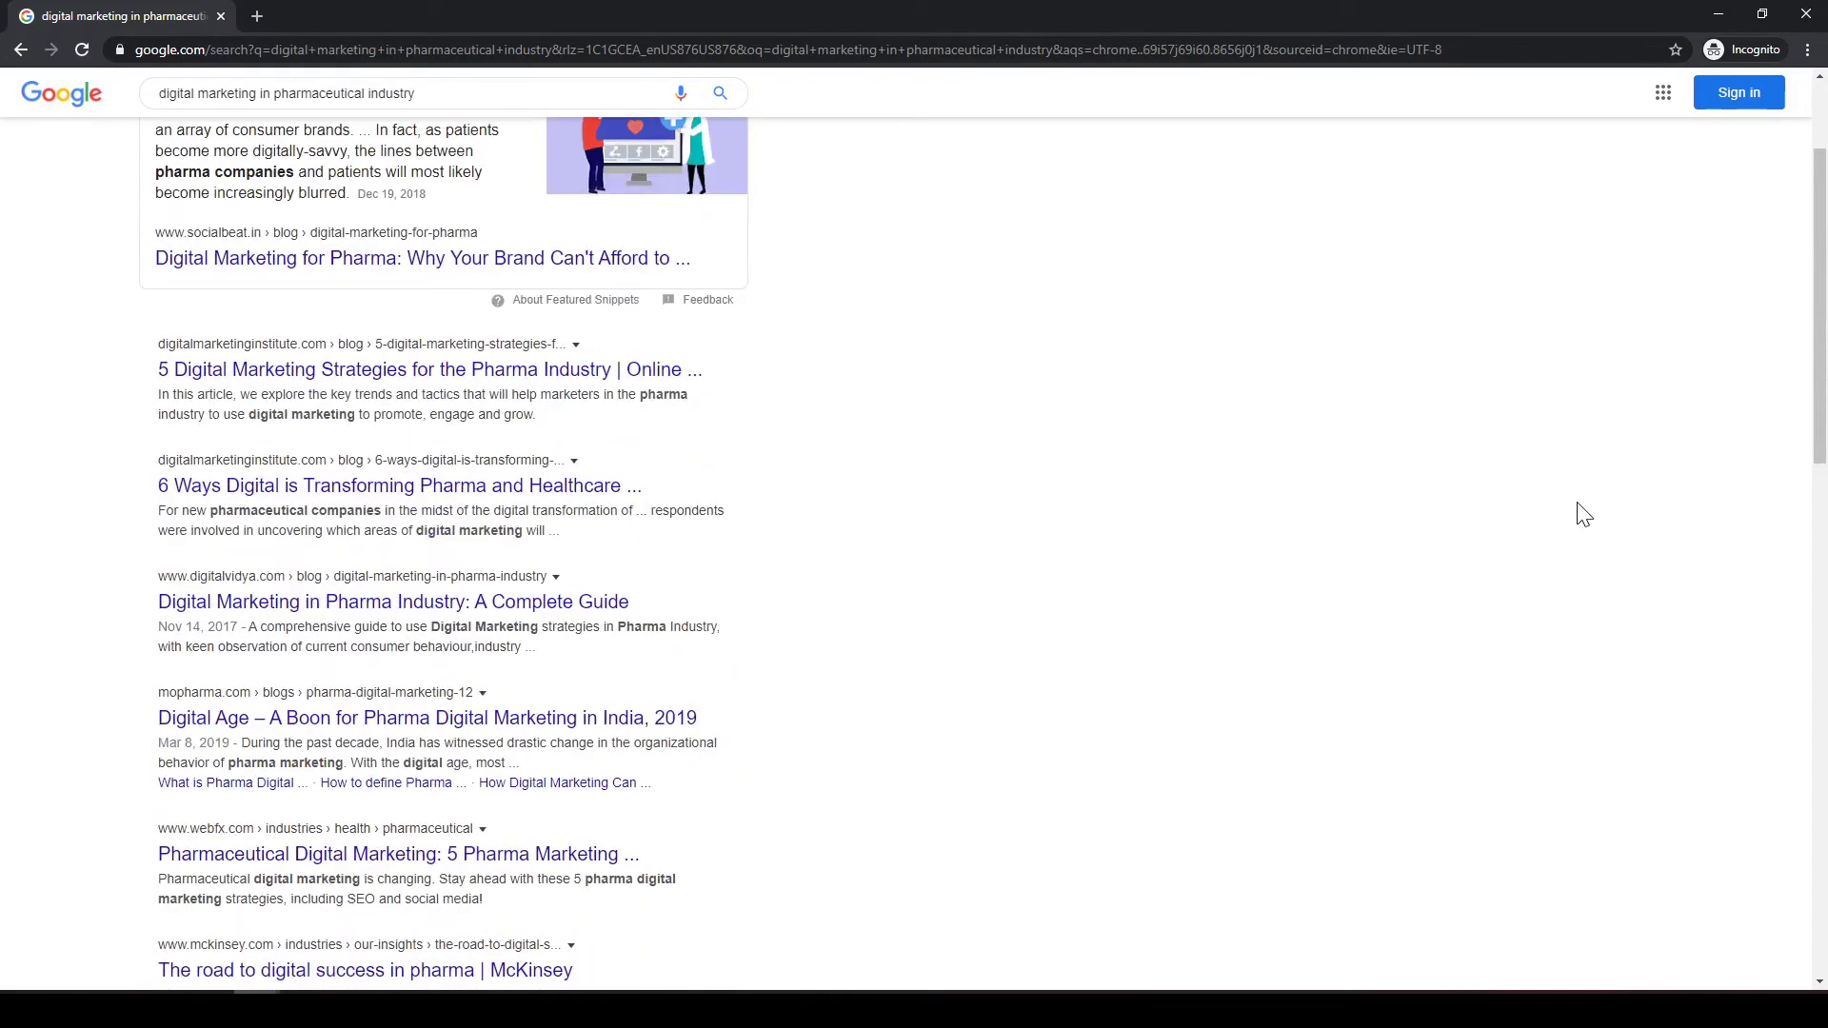
scroll(1584, 514, "up", 2)
scroll(1584, 514, "down", 11)
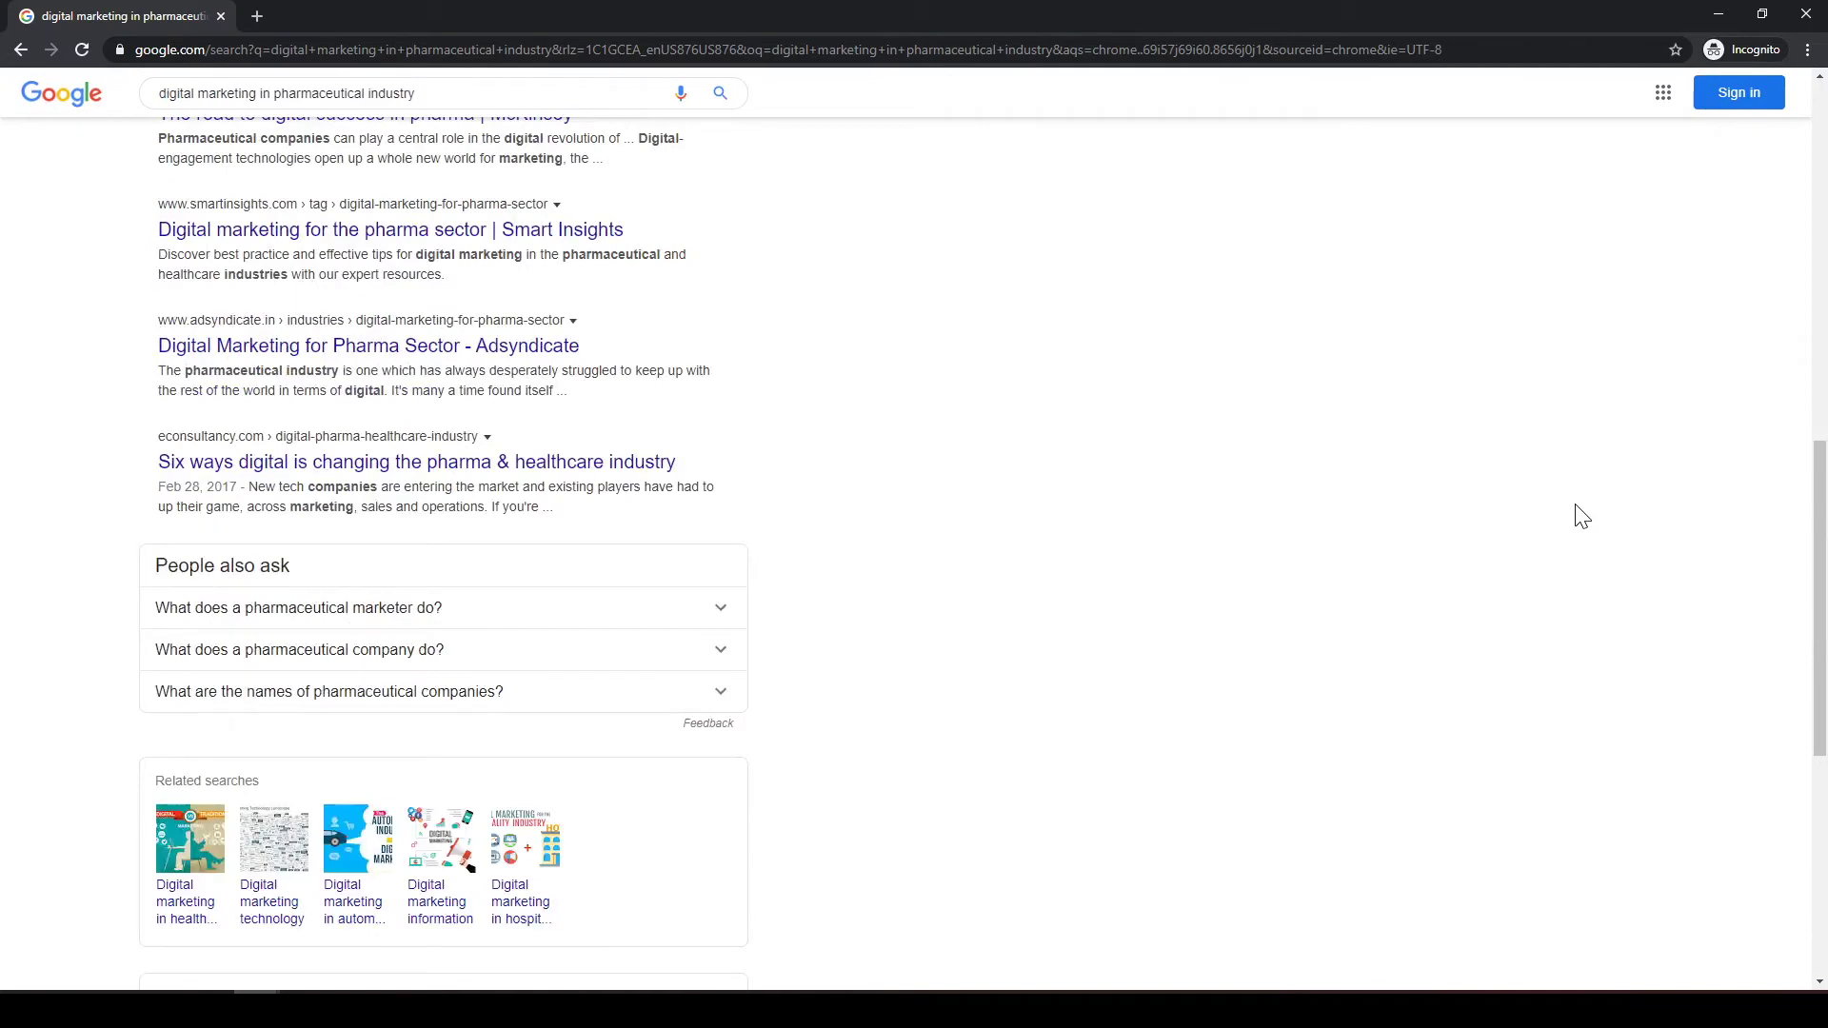
scroll(1583, 514, "down", 7)
left_click(571, 874)
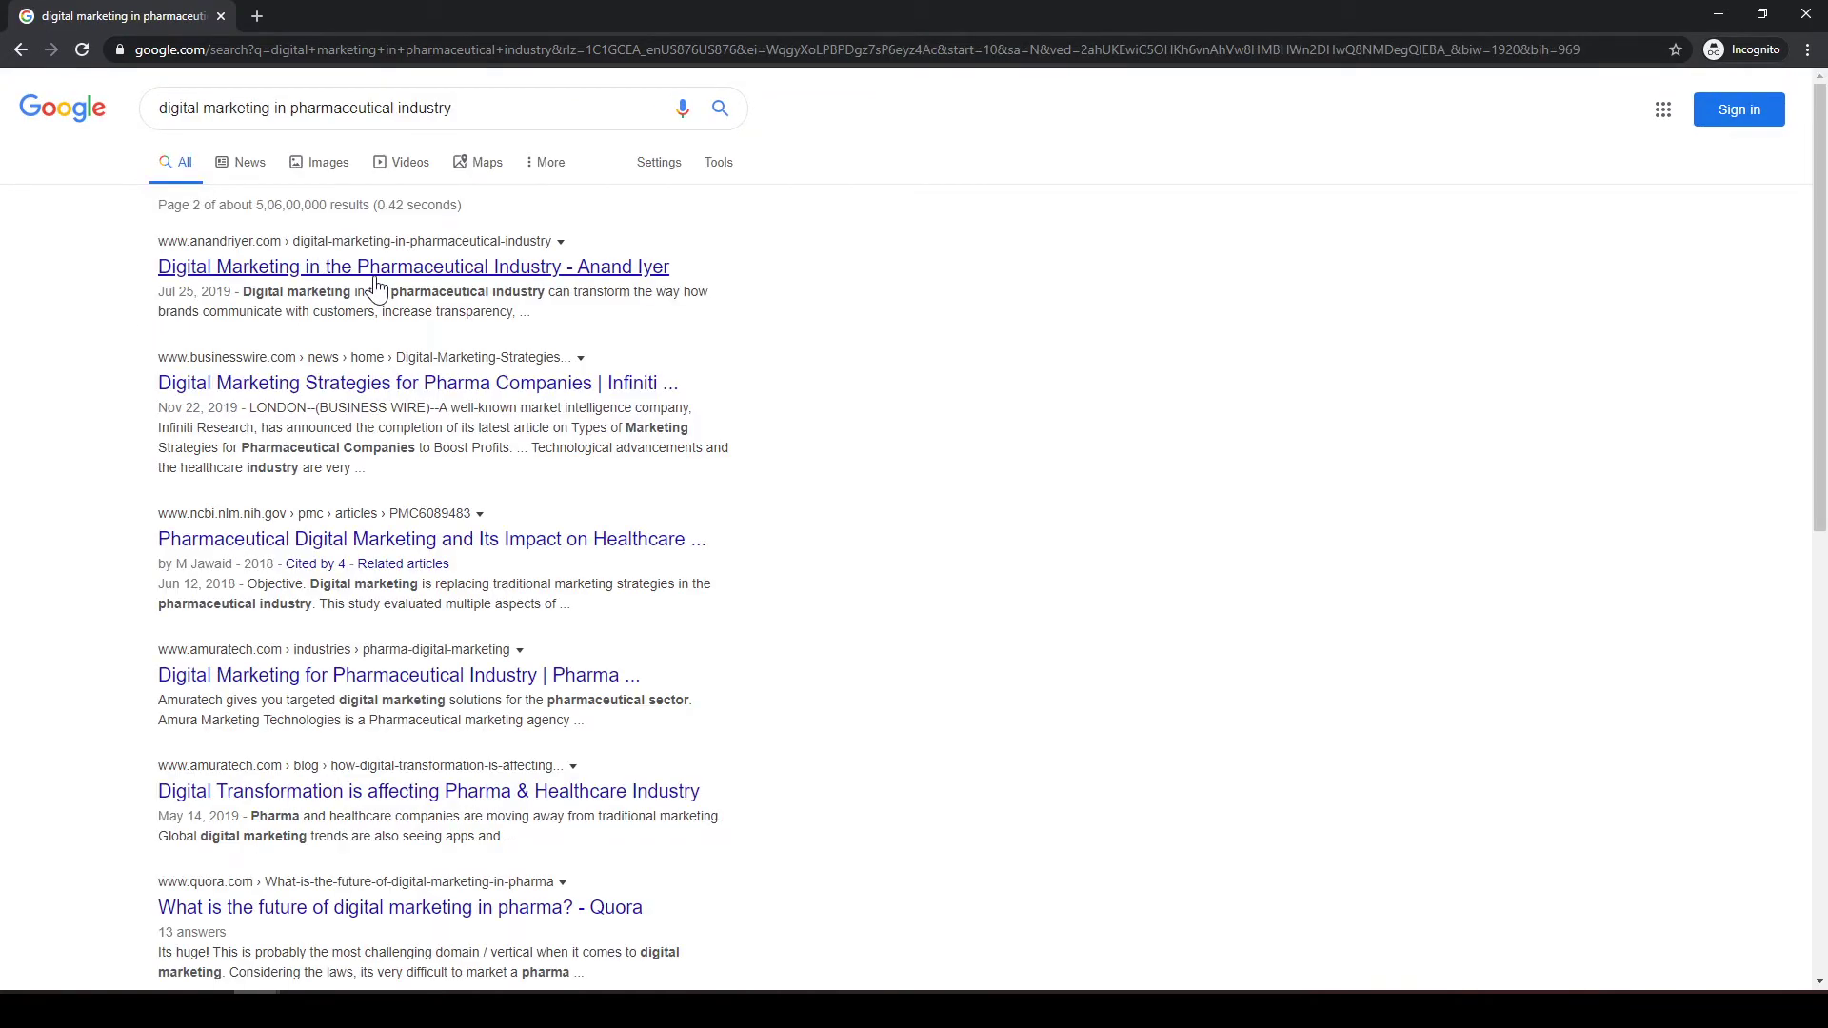
left_click(1804, 19)
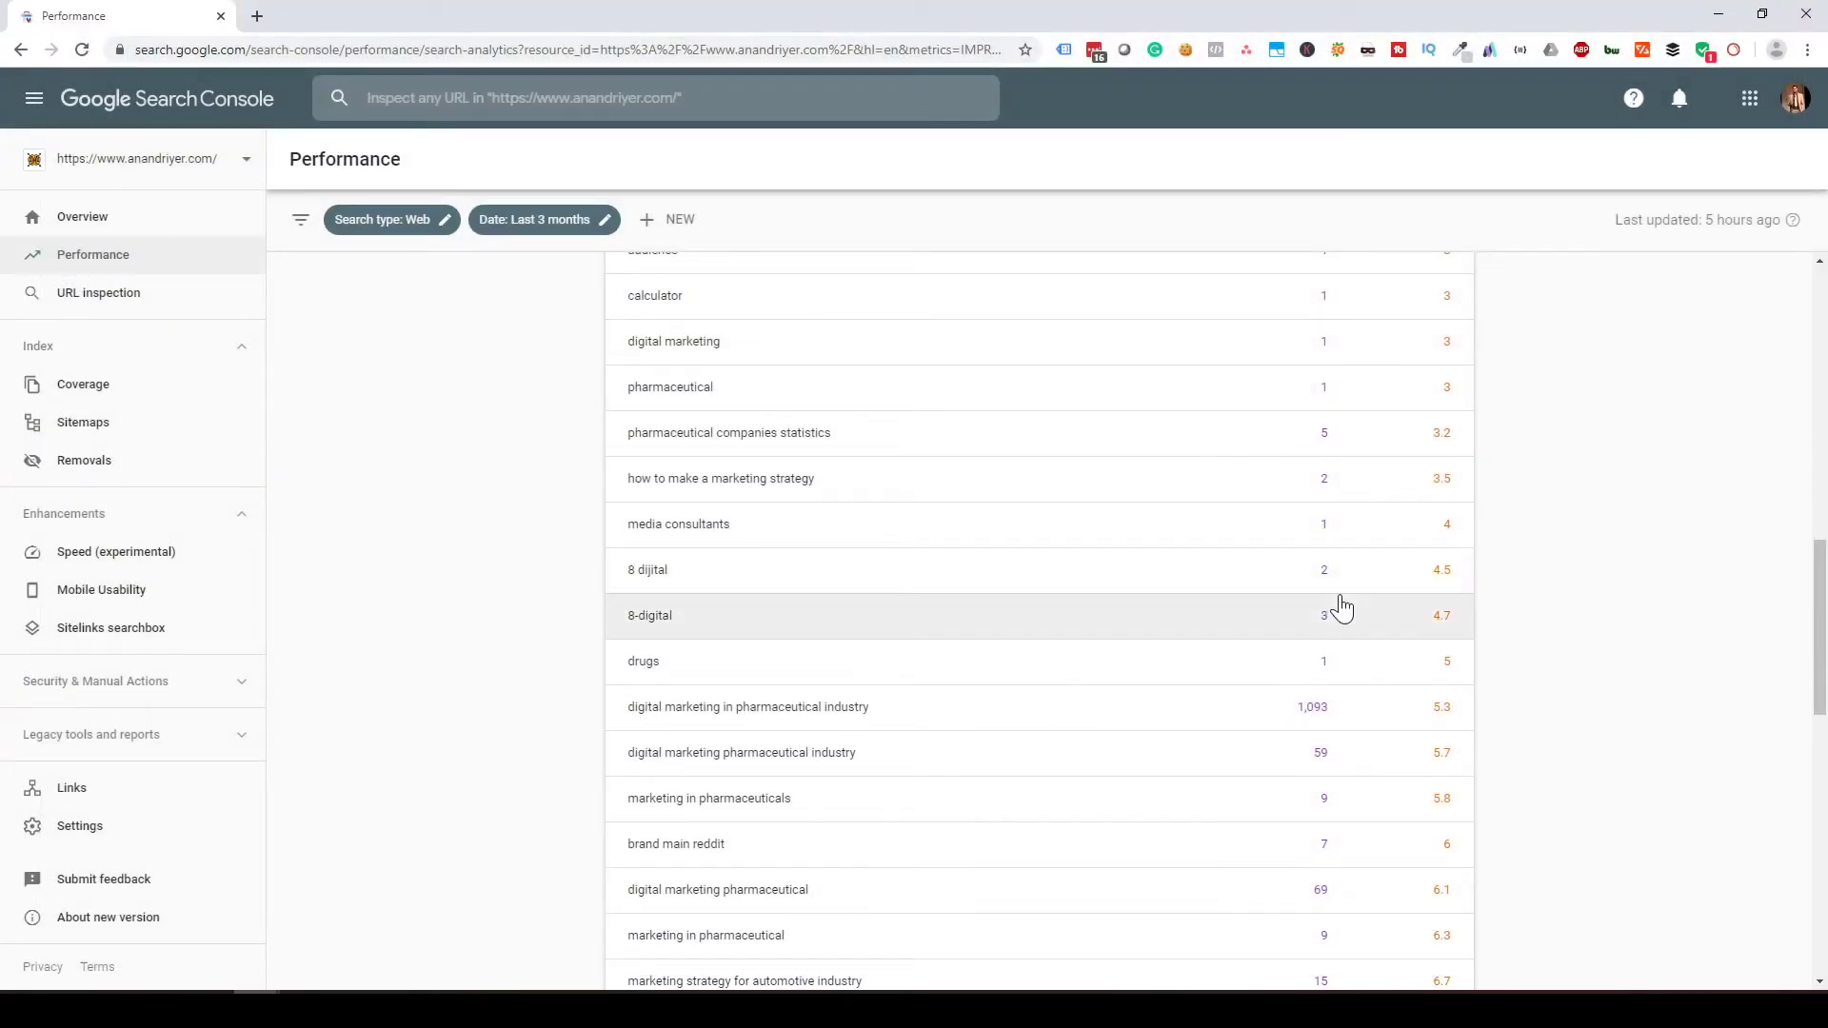
Add average CTR to the performance report and review each query's CTR alongside its impressions and position
scroll(1341, 605, "up", 10)
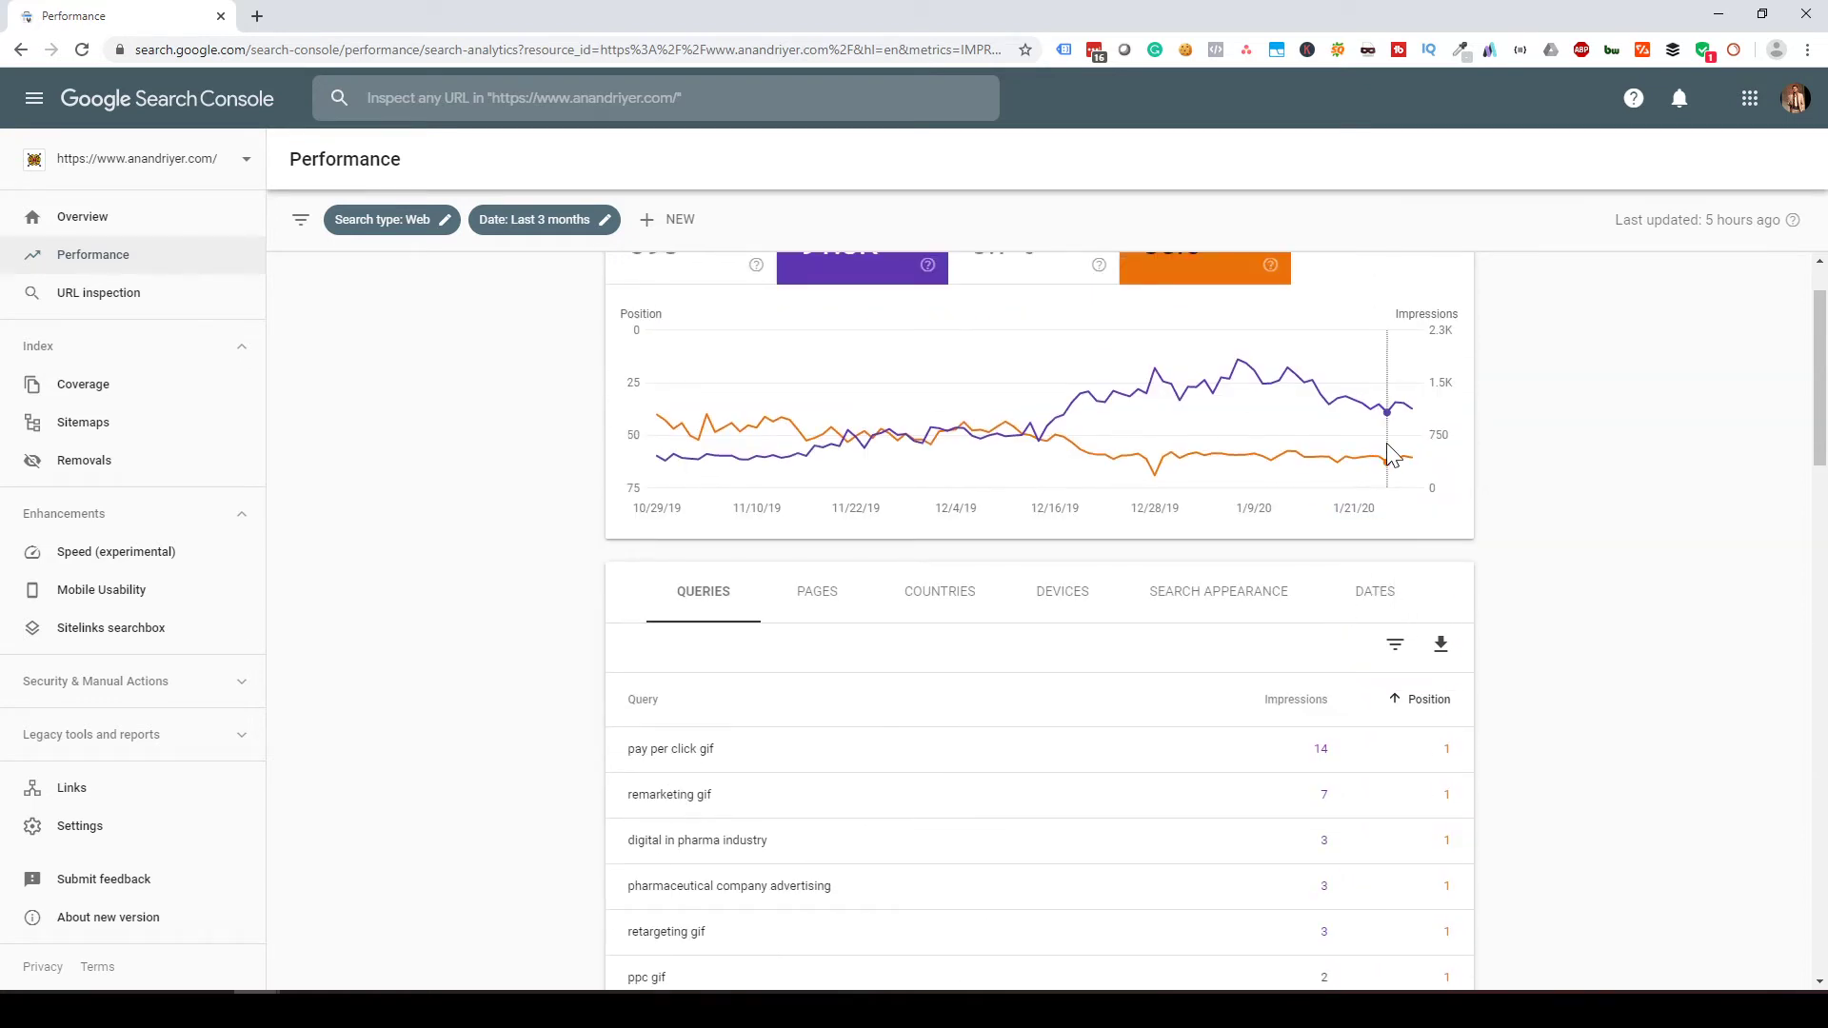
scroll(1388, 455, "up", 1)
mouse_move(817, 340)
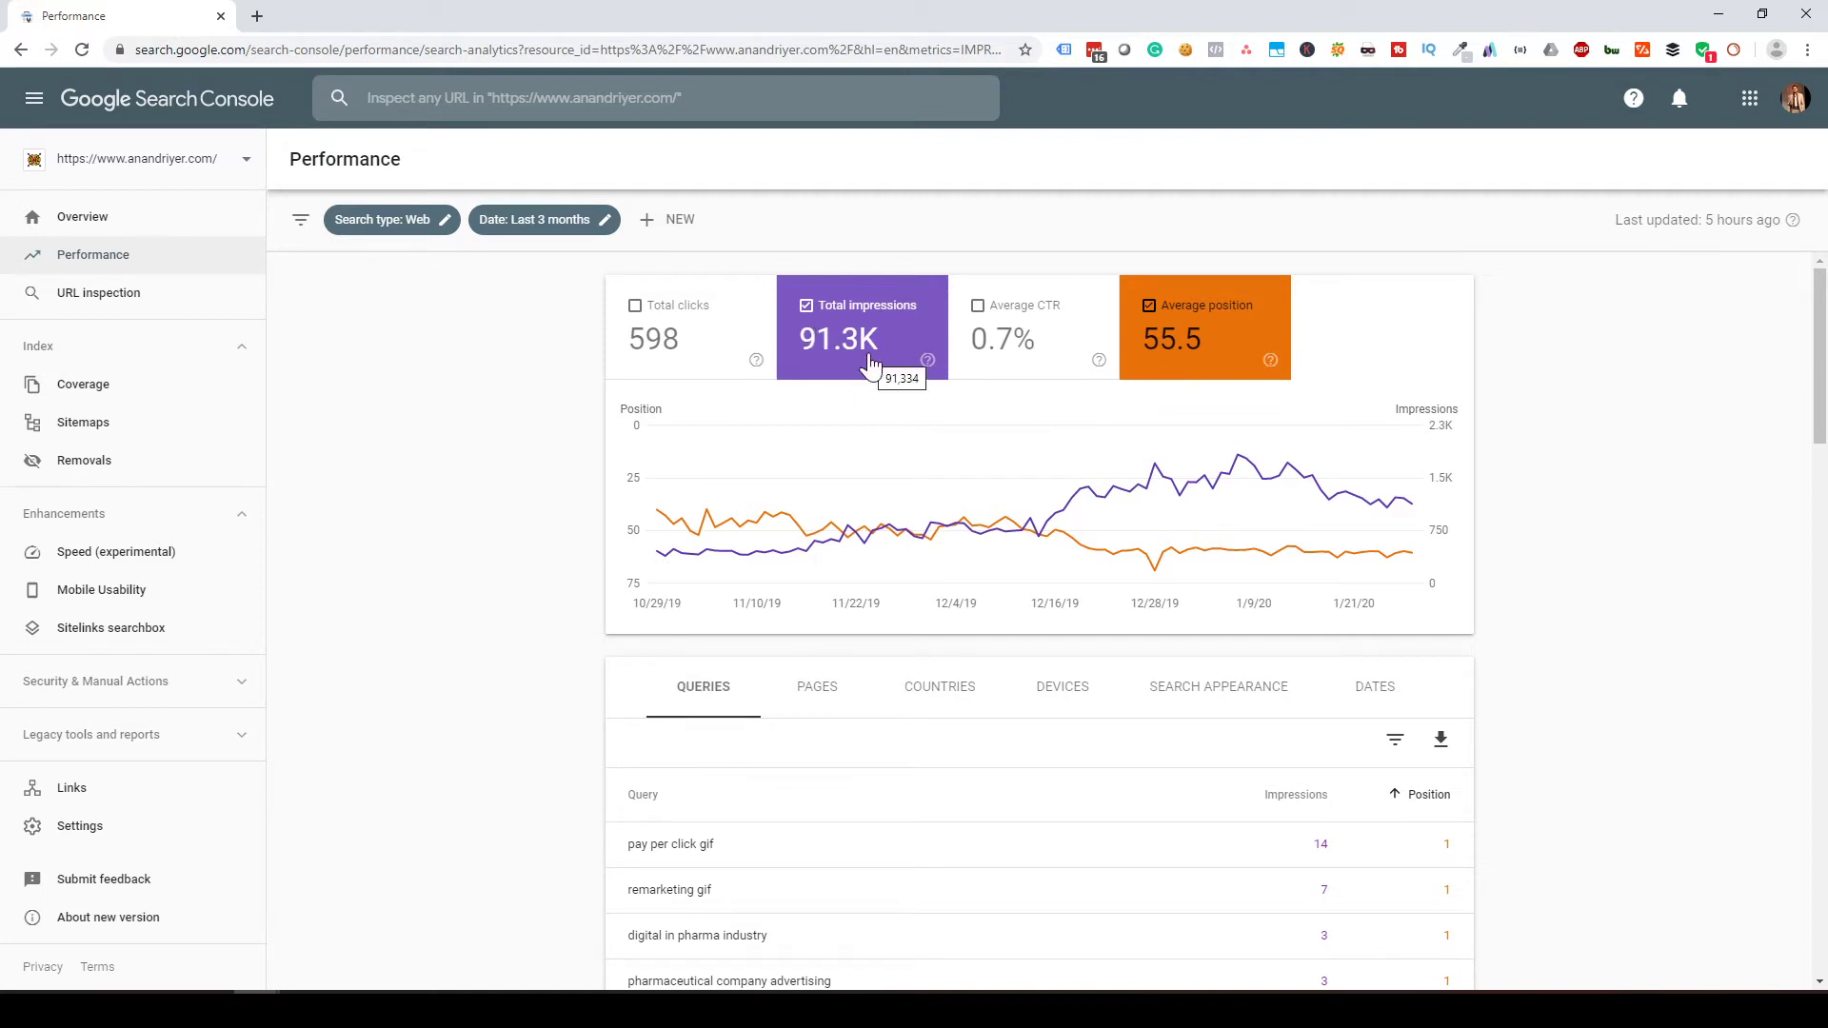
left_click(1022, 351)
scroll(1477, 571, "down", 3)
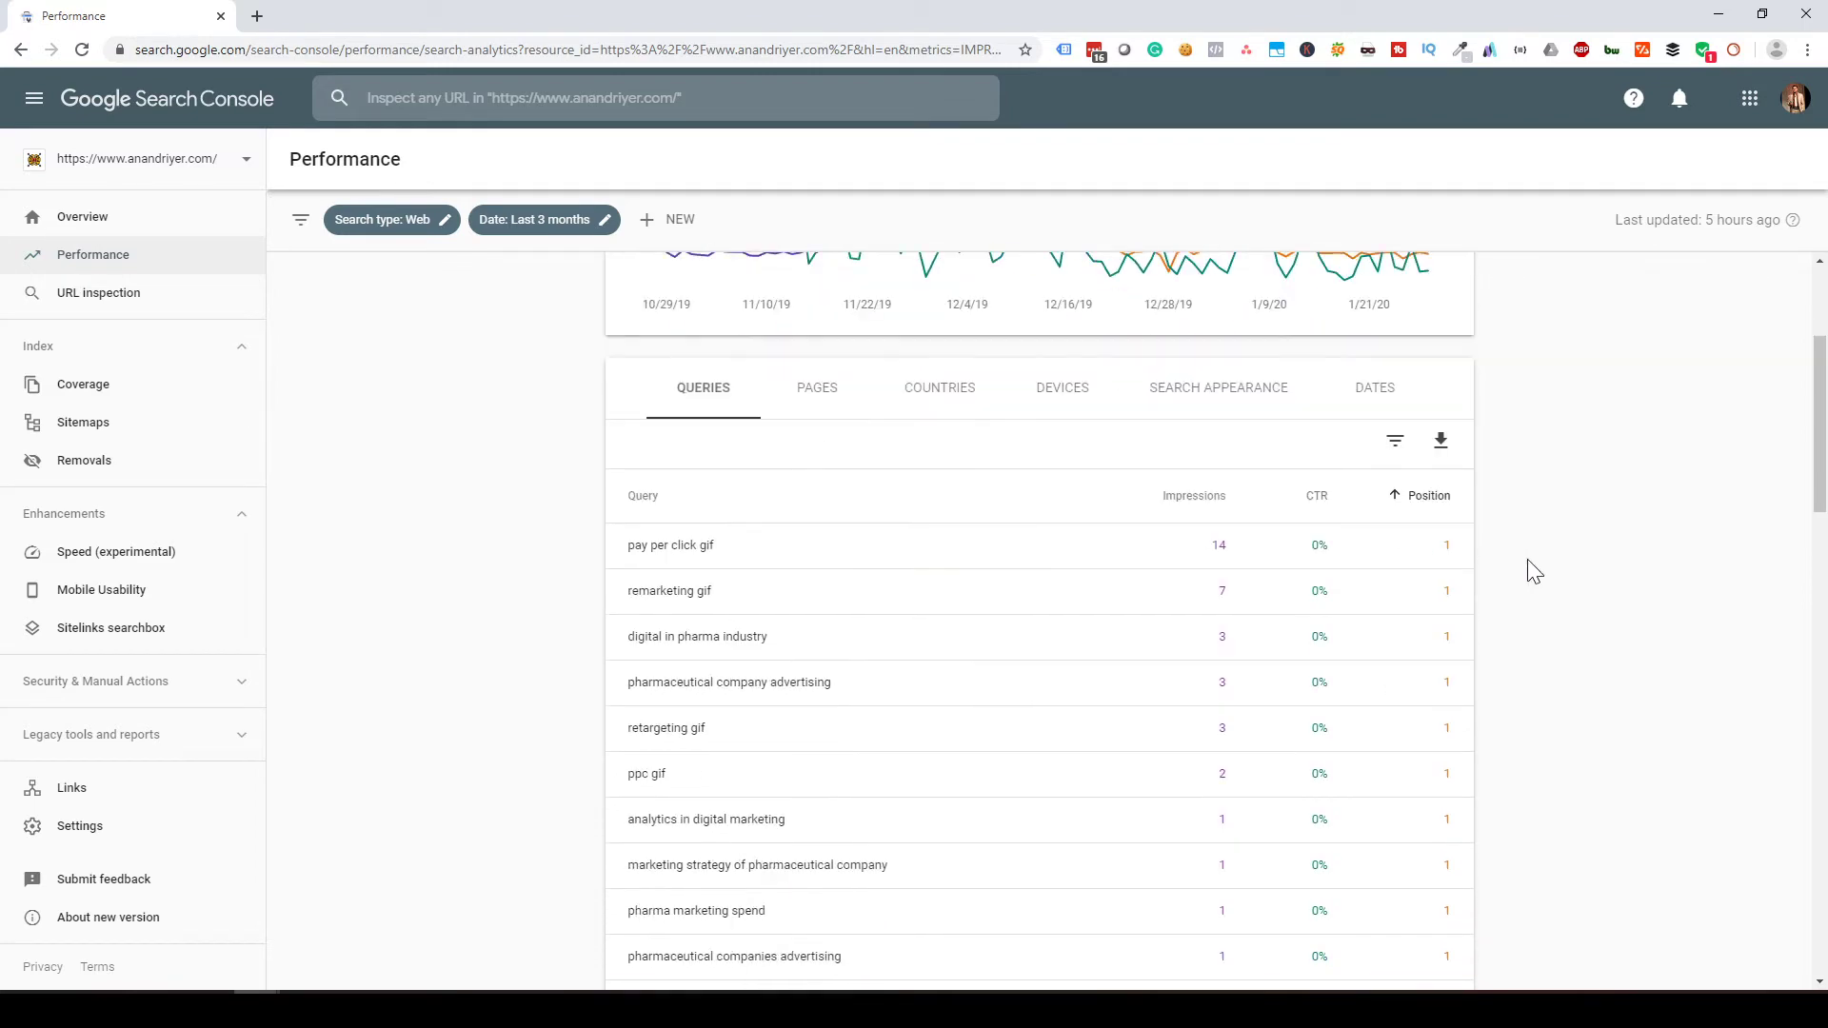
scroll(1449, 565, "down", 10)
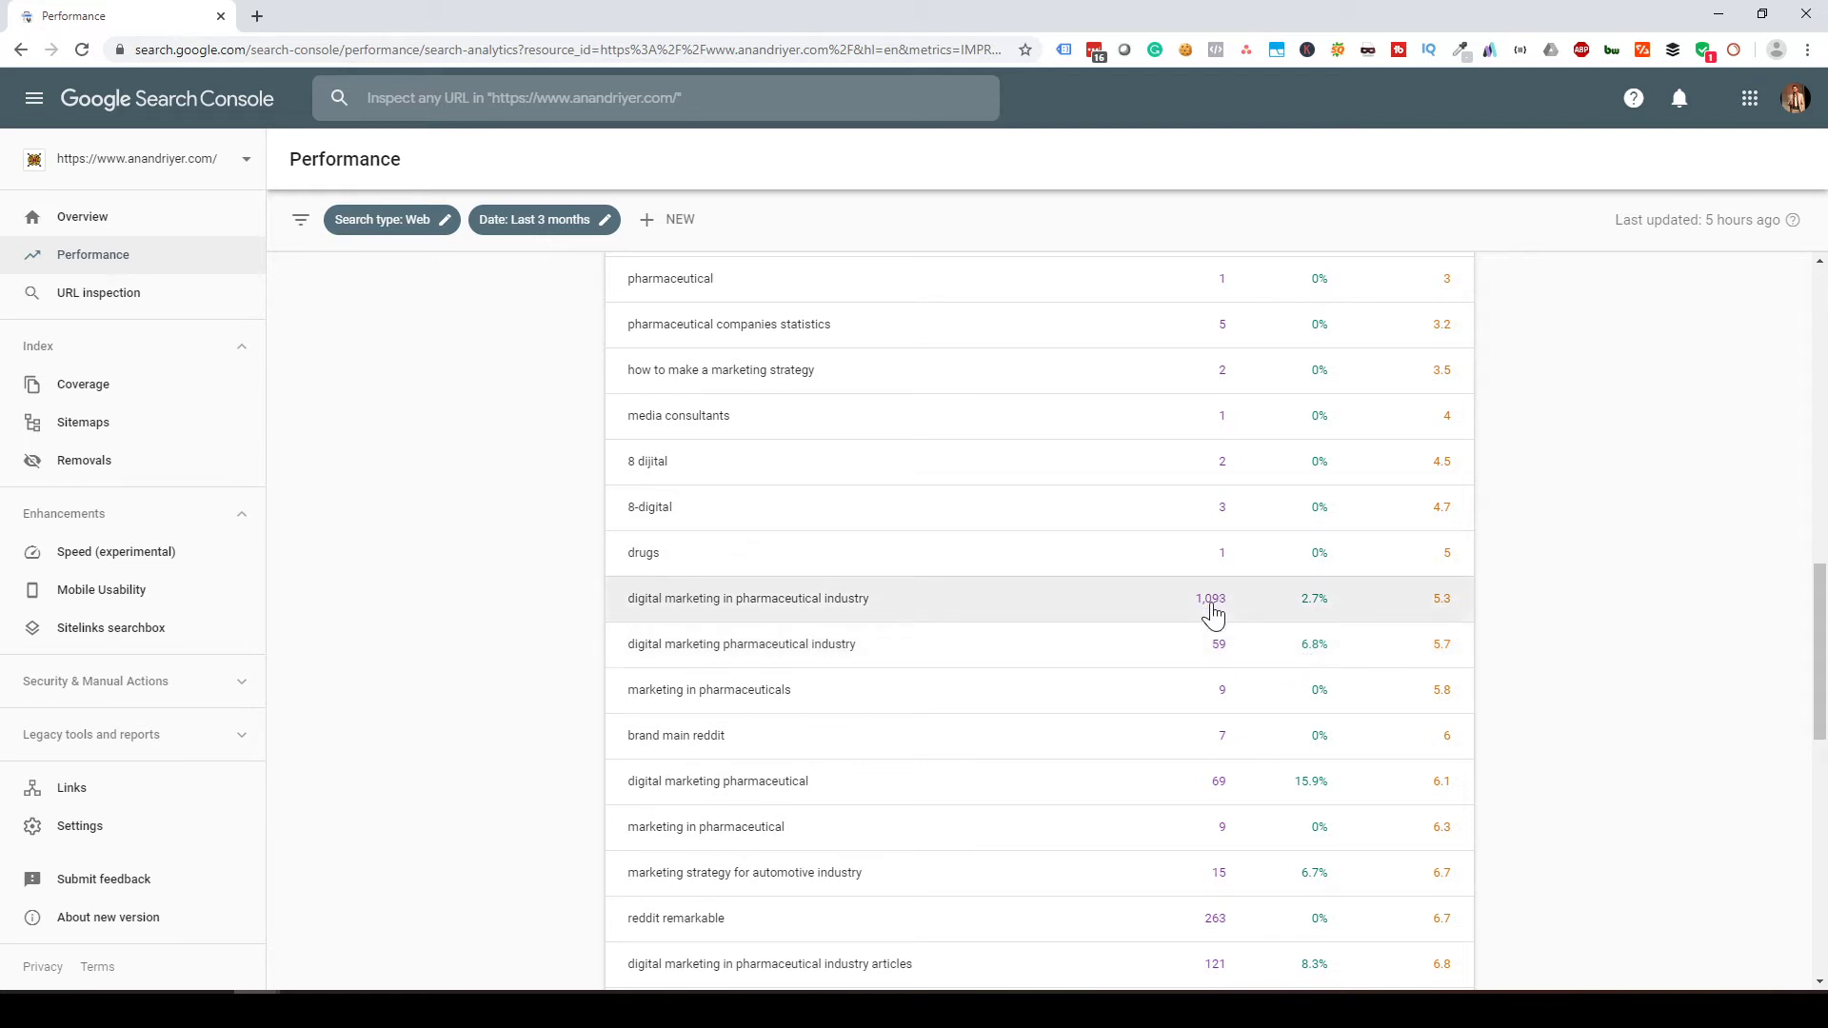
scroll(1616, 677, "up", 7)
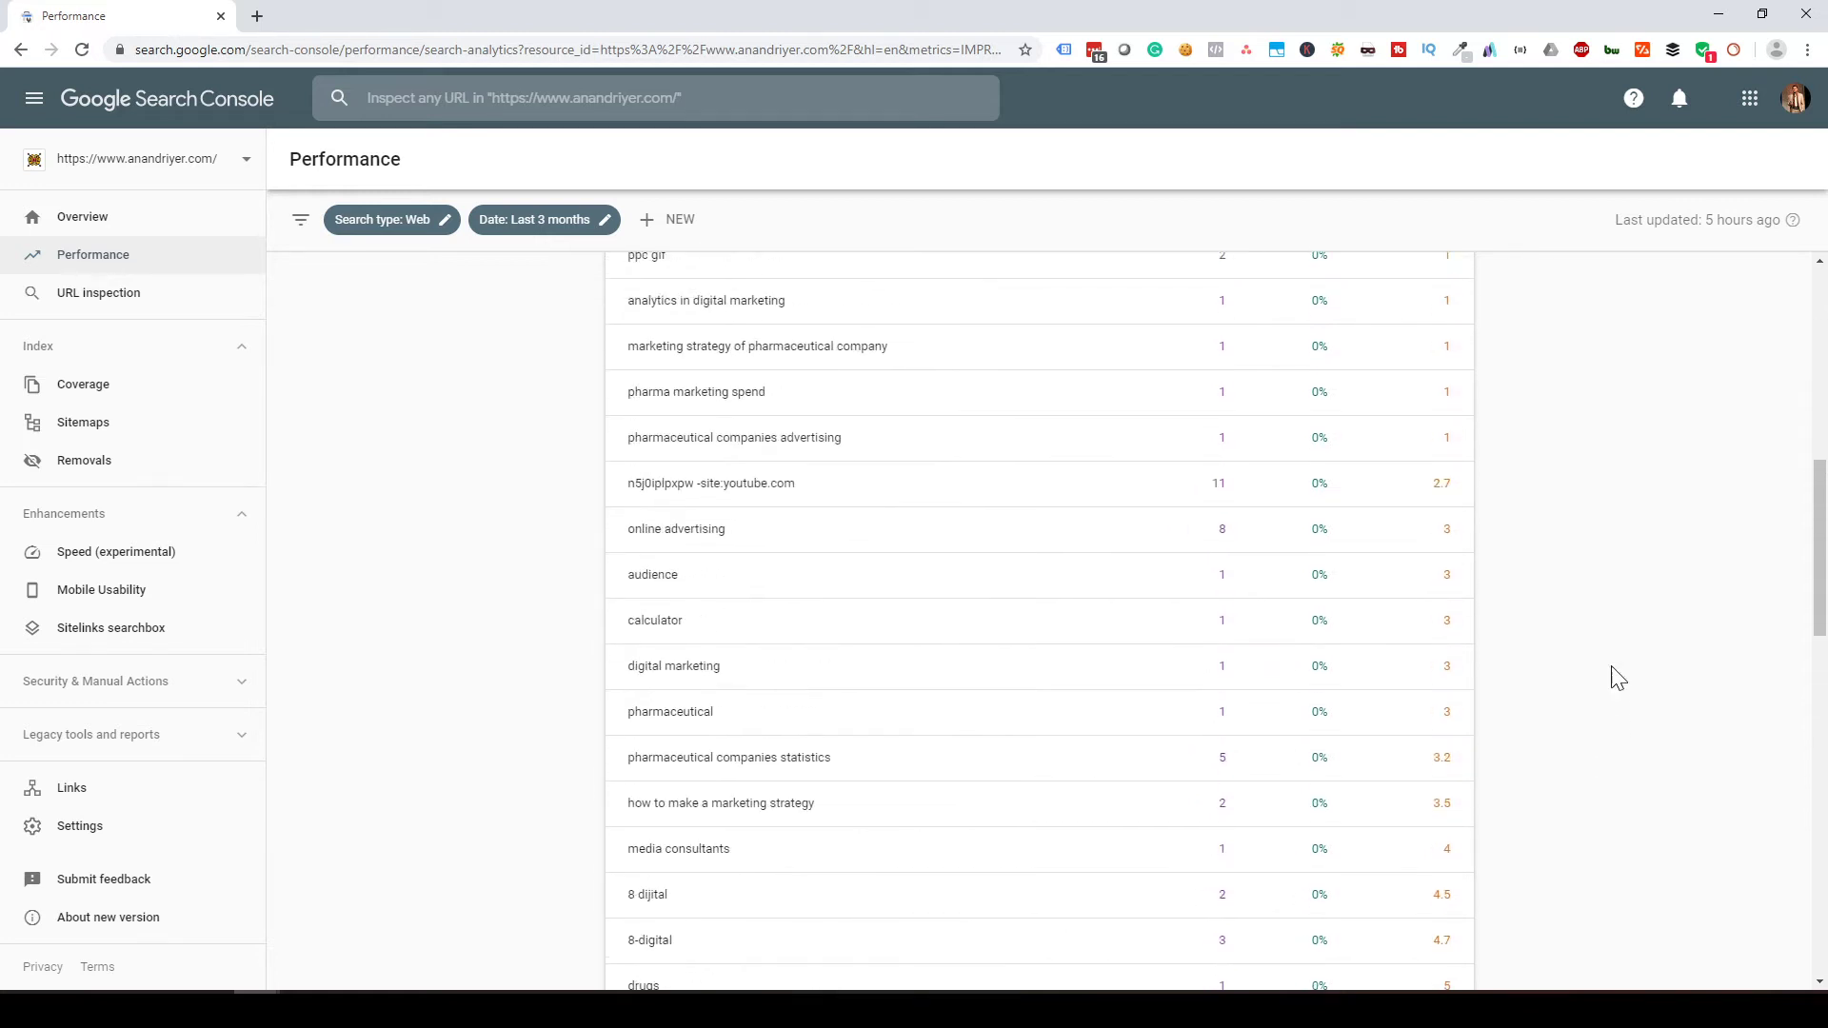
scroll(1617, 677, "up", 5)
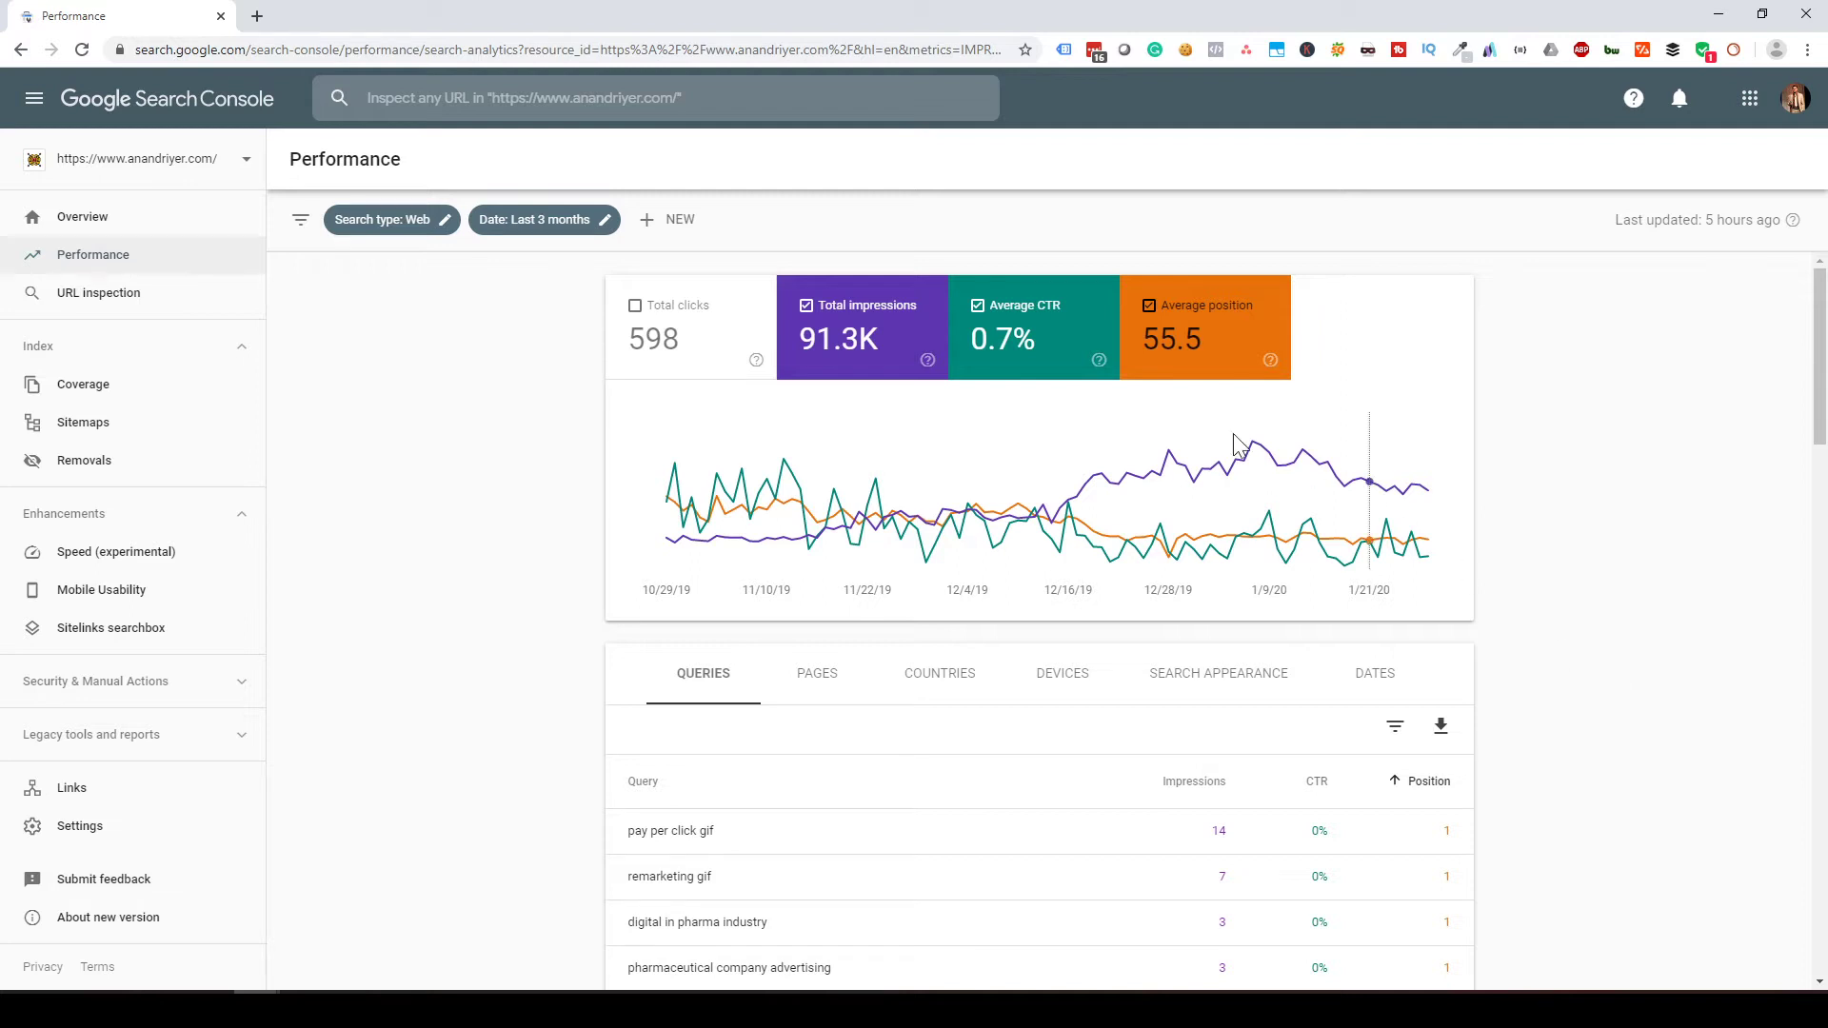
Replace average position with total clicks in the report and review the clicks, impressions and CTR of the listed queries
left_click(1167, 345)
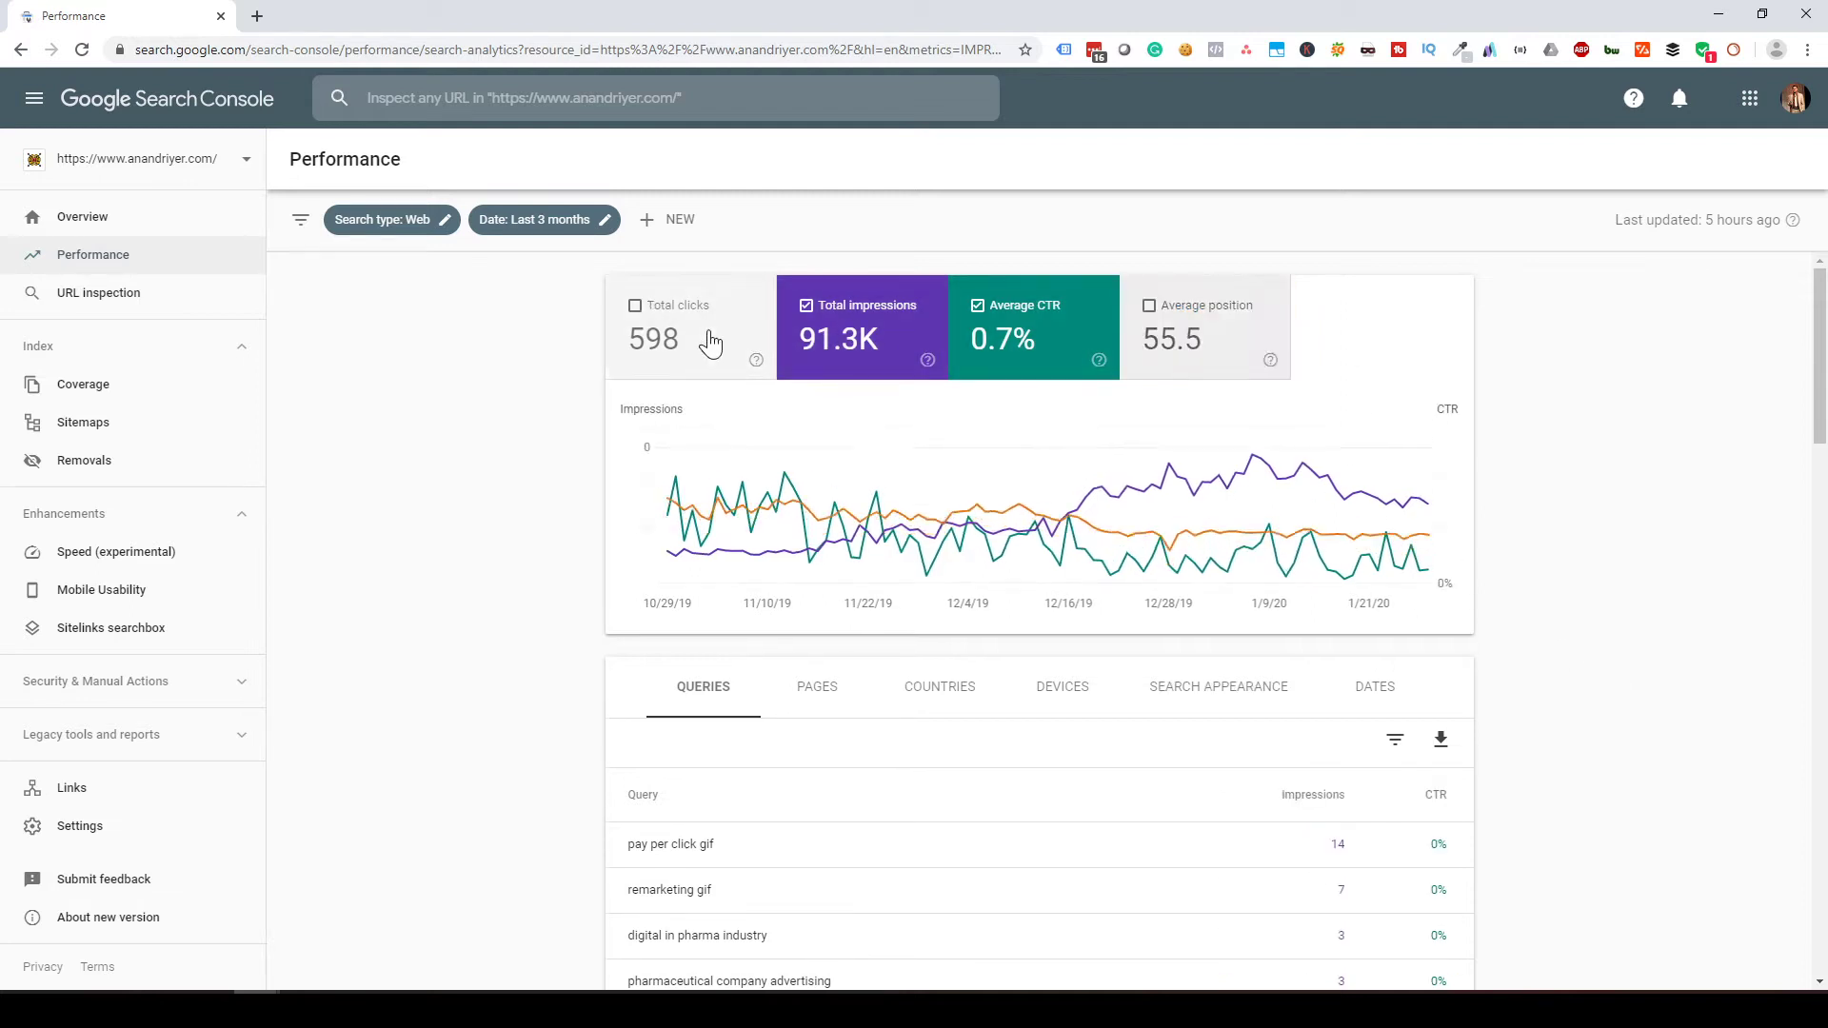
left_click(705, 343)
scroll(1649, 768, "down", 12)
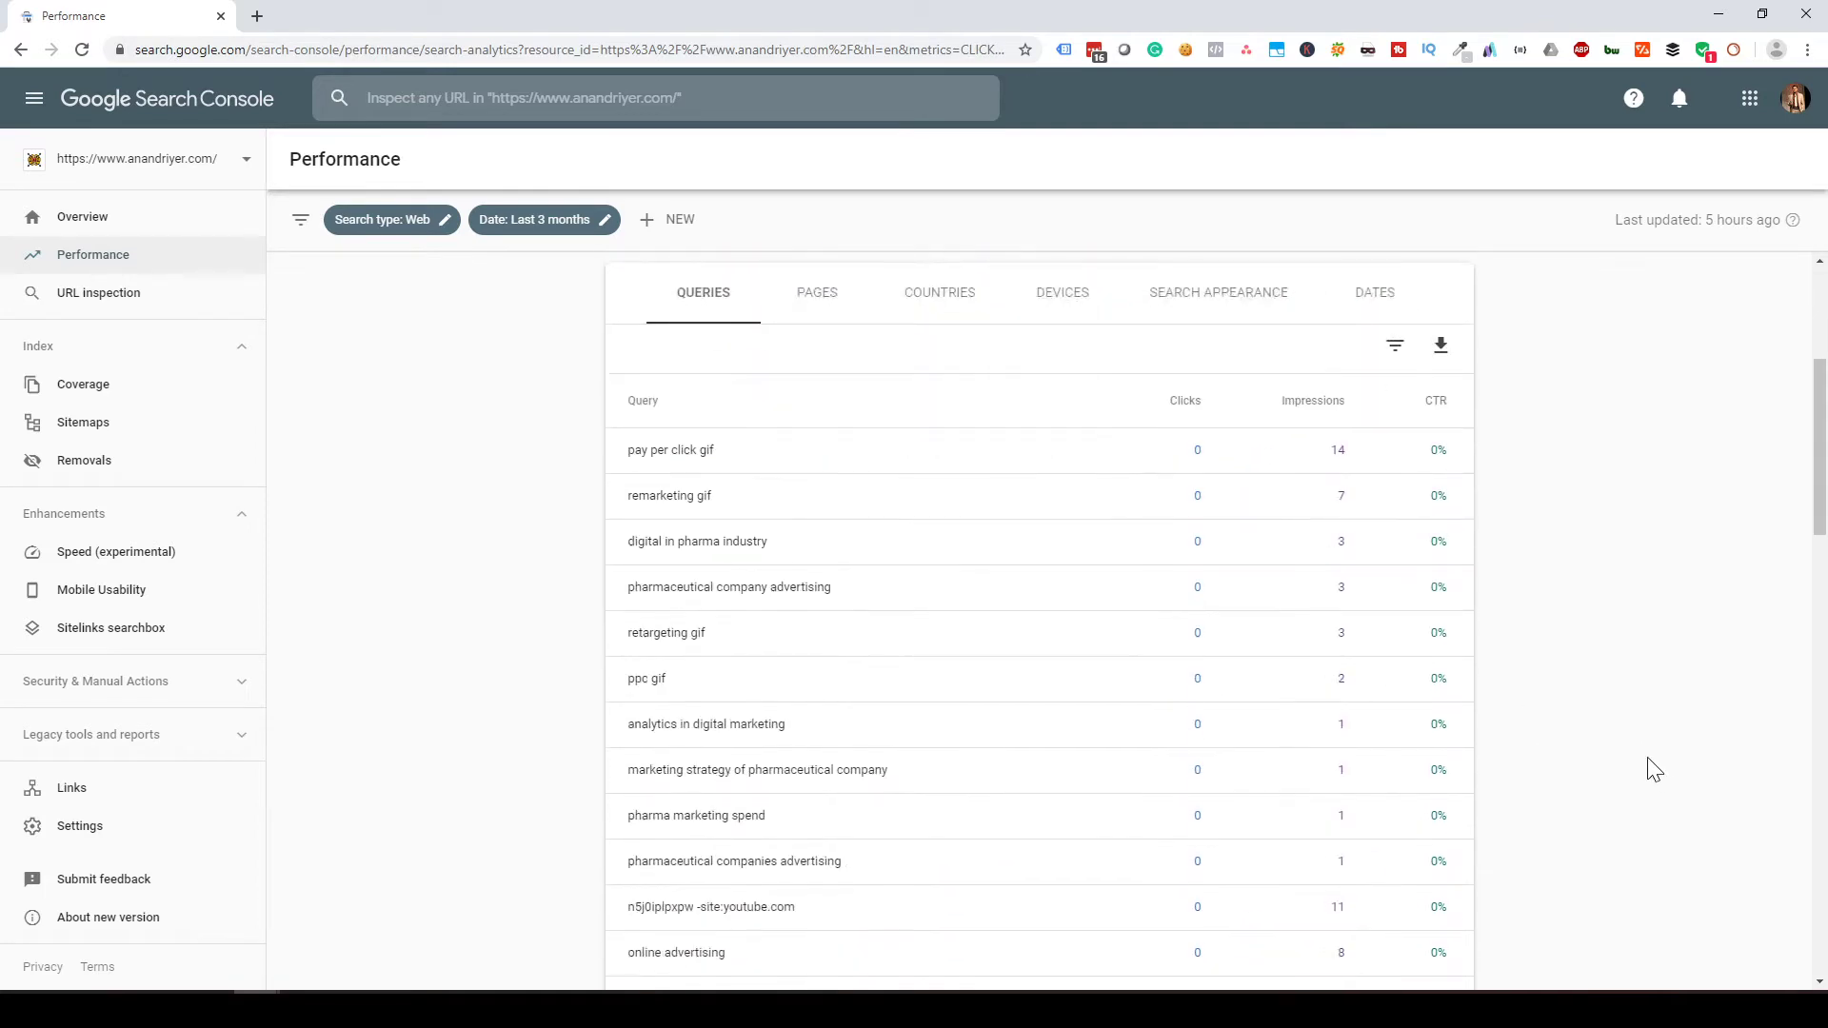
scroll(1334, 689, "down", 3)
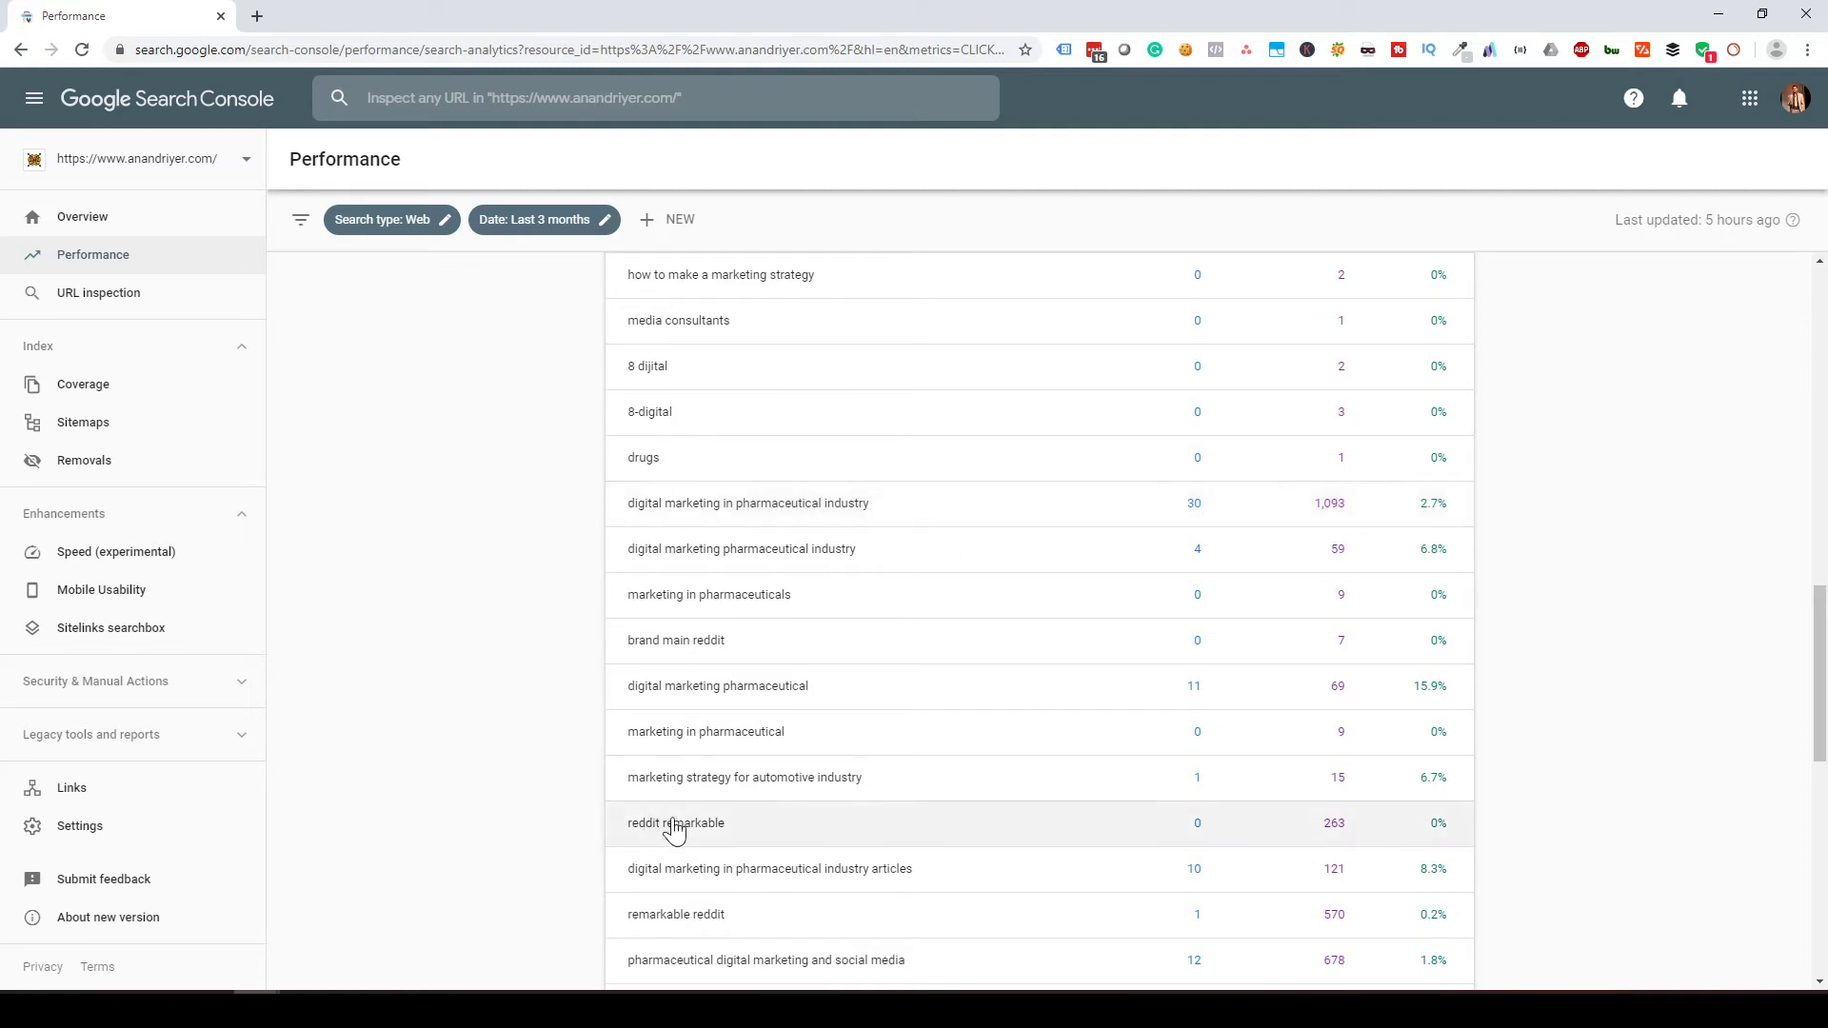
scroll(1017, 893, "down", 1)
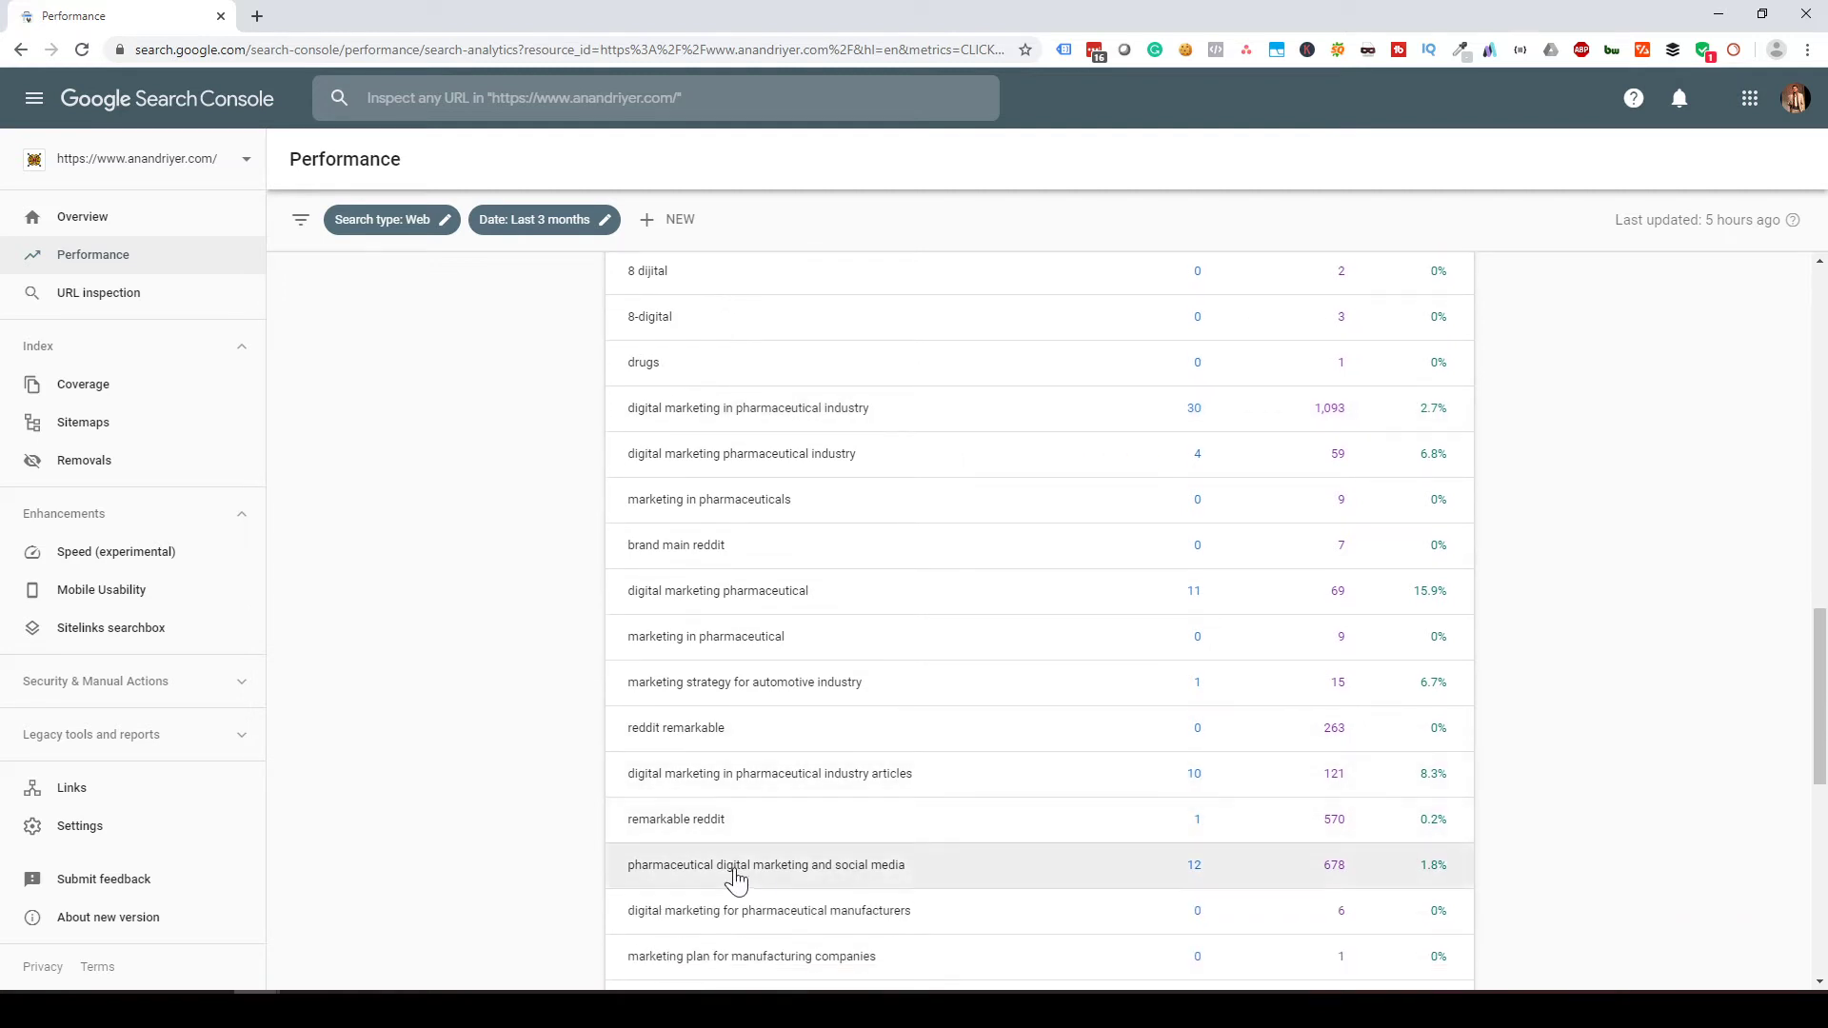
scroll(1314, 877, "down", 2)
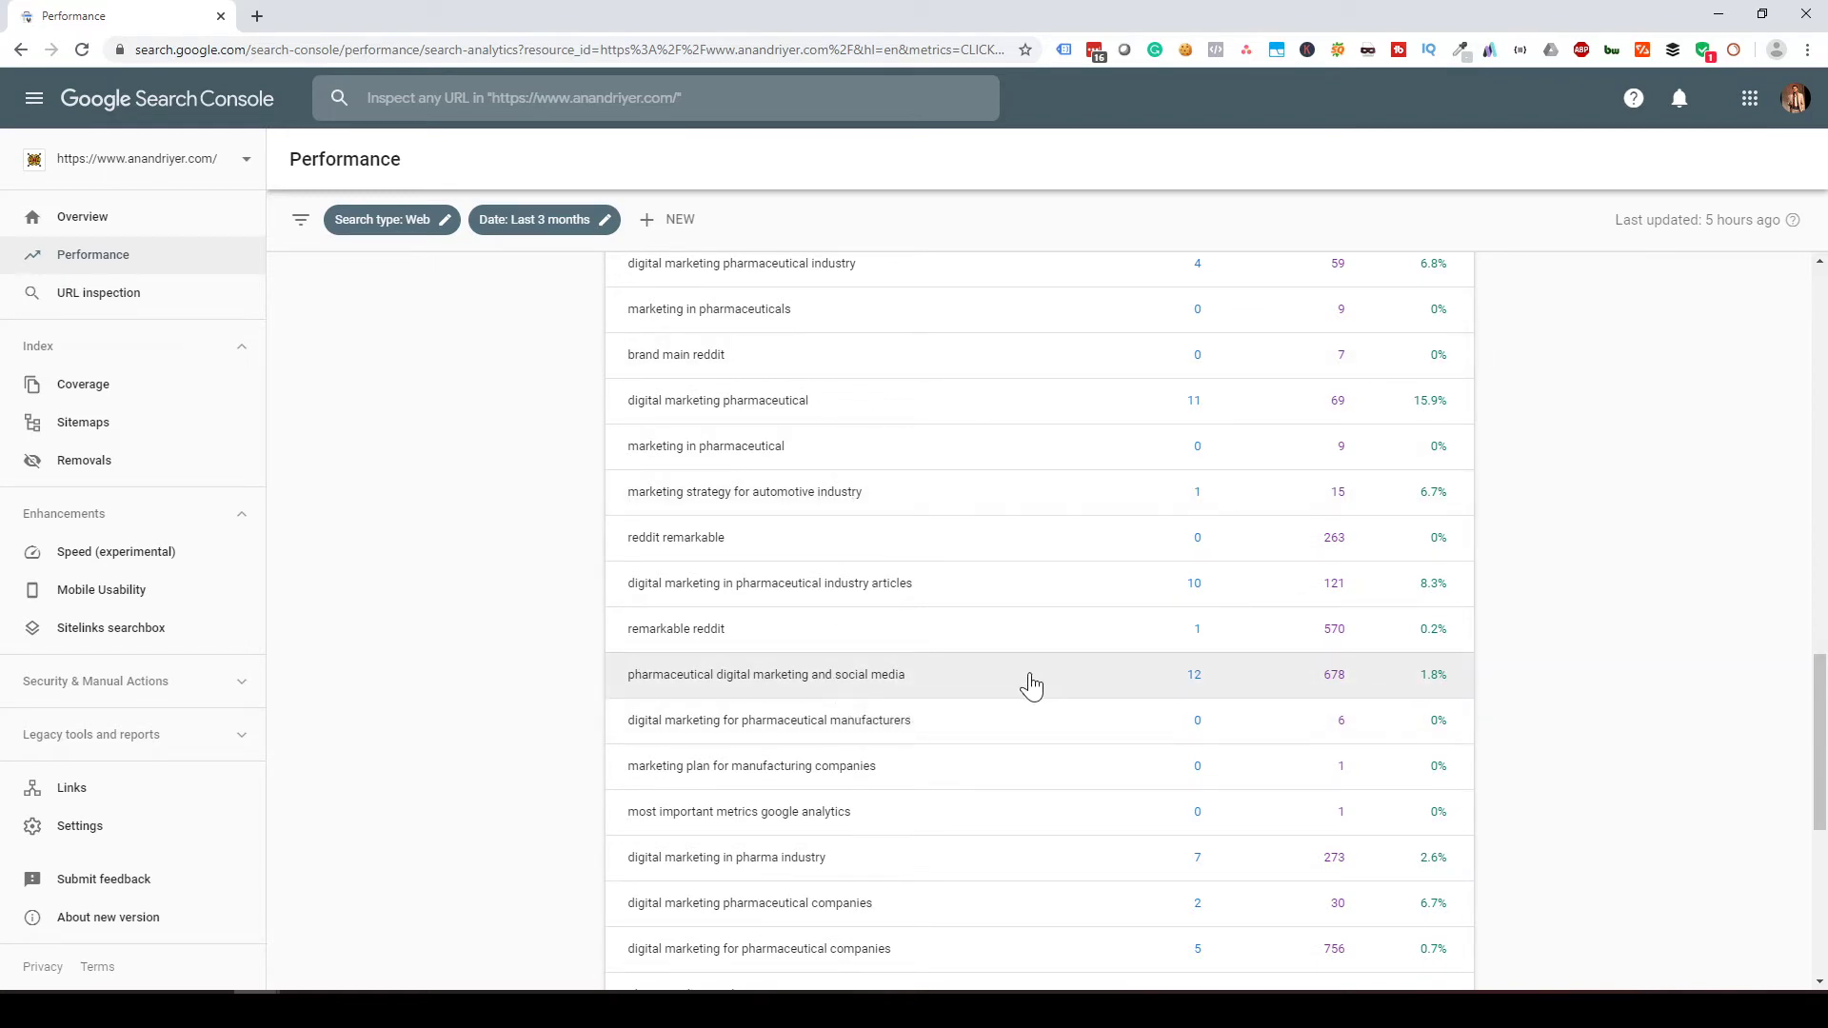
scroll(1032, 685, "up", 15)
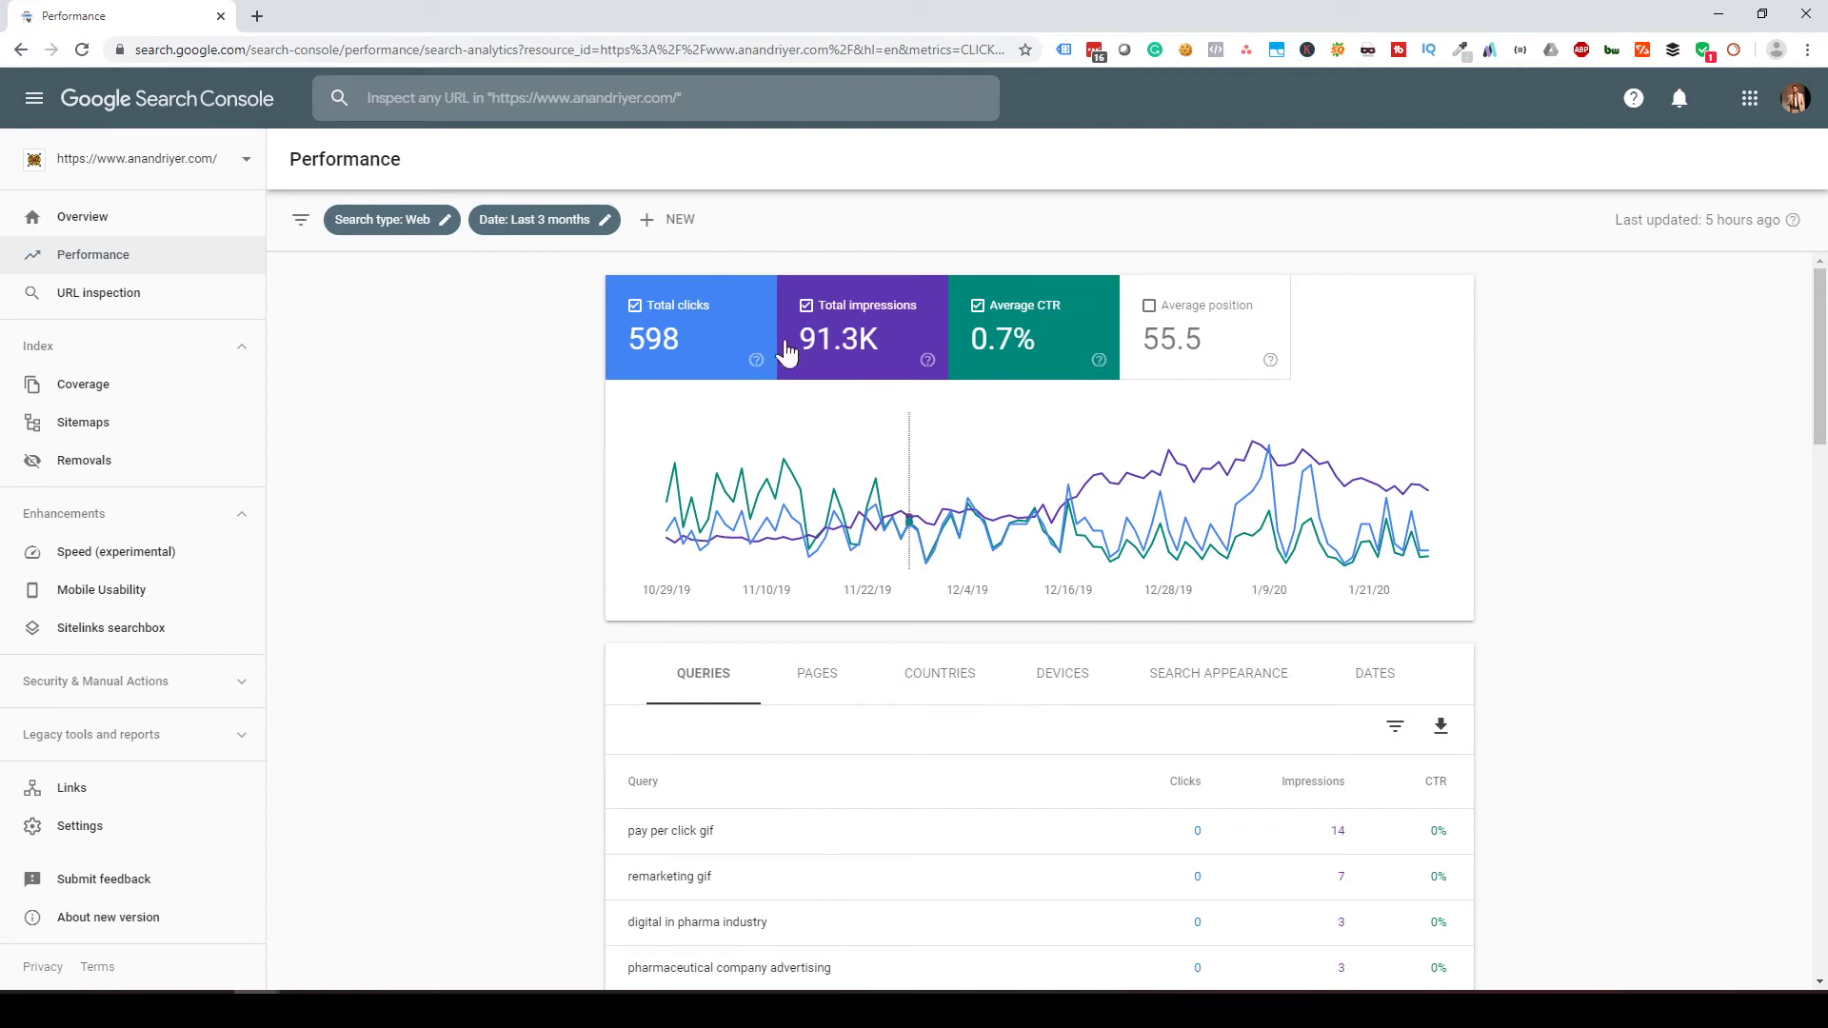
Set the report's date range to compare the last 28 days to the previous period and review the compared chart and queries
left_click(511, 227)
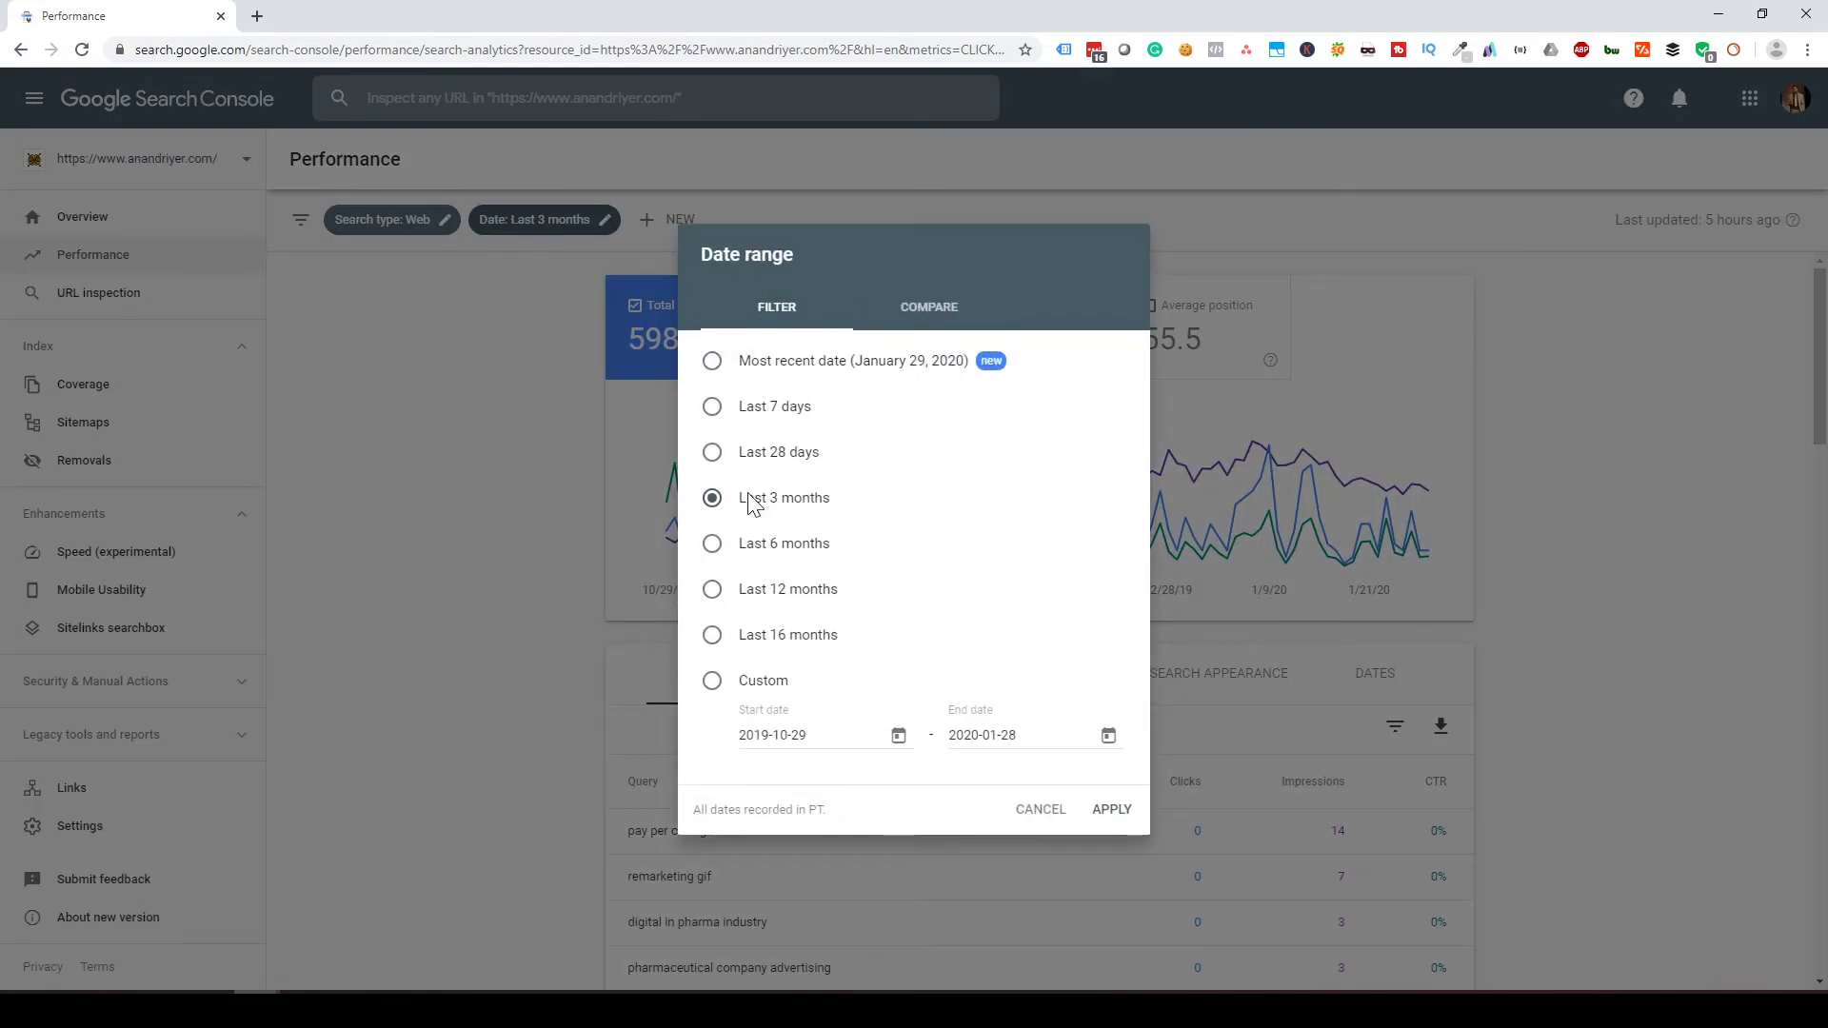
left_click(713, 452)
left_click(944, 311)
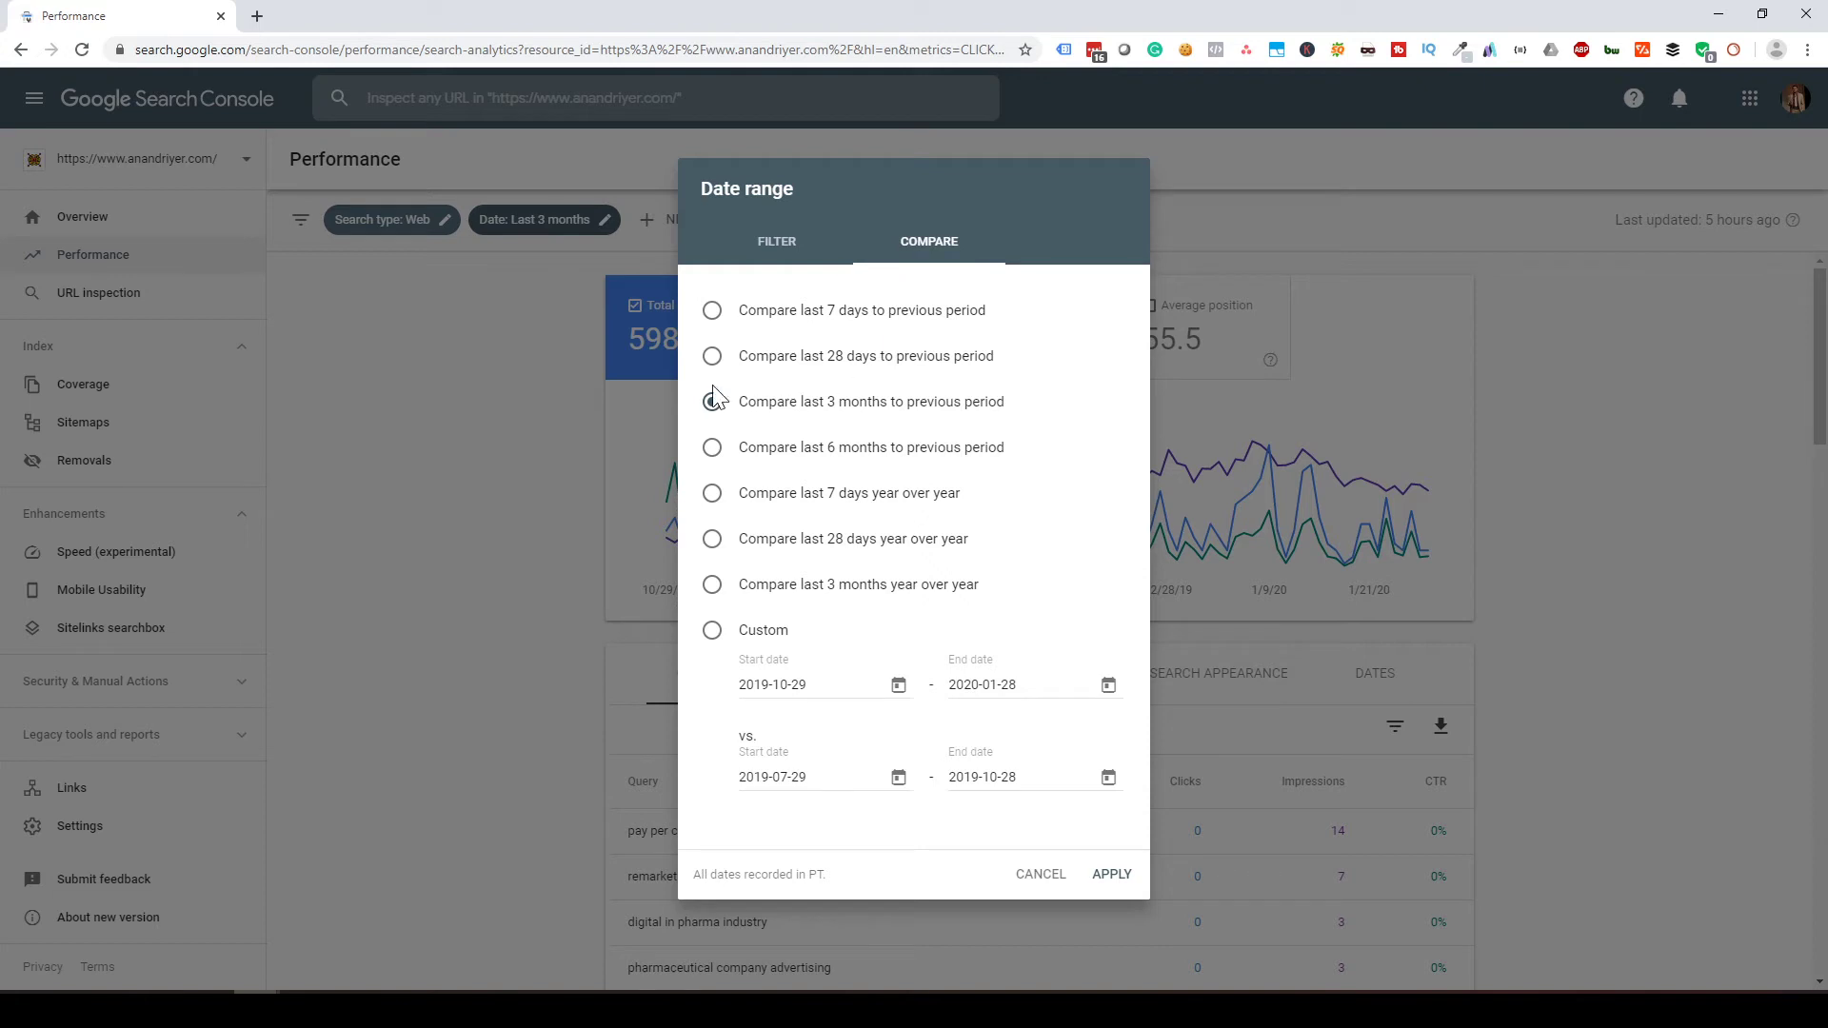
left_click(713, 356)
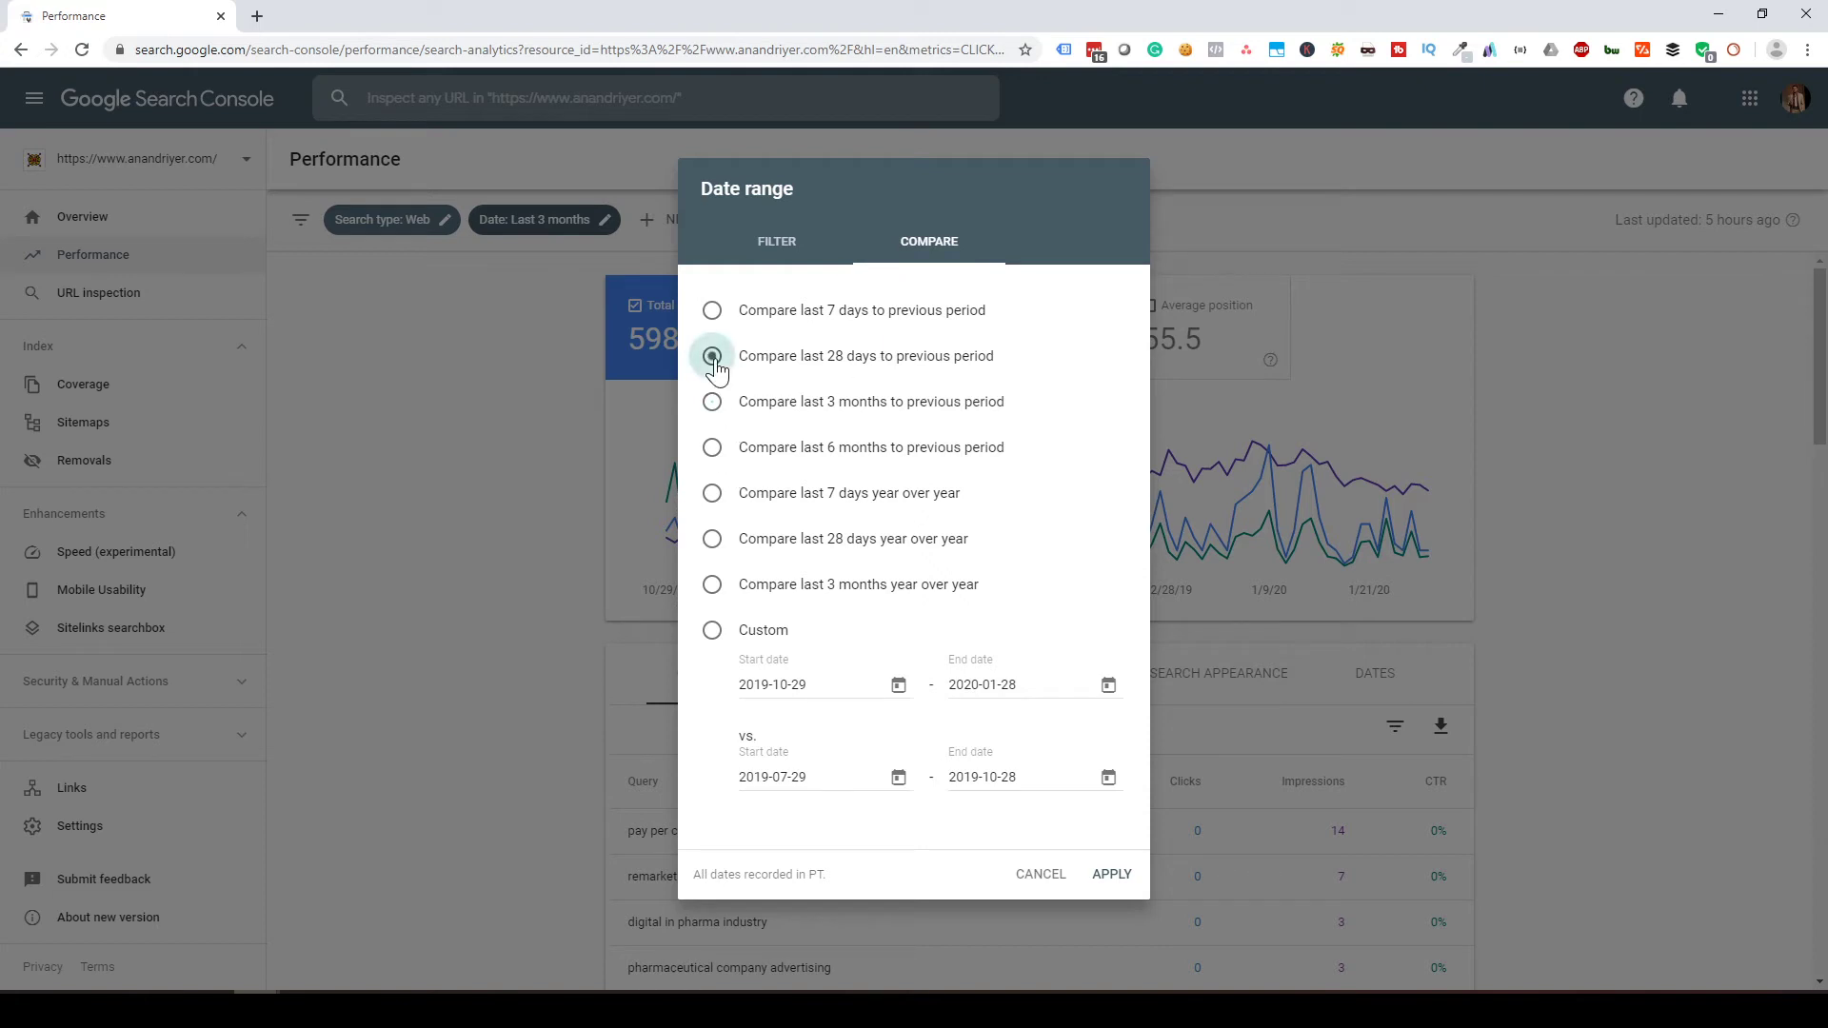
left_click(1095, 881)
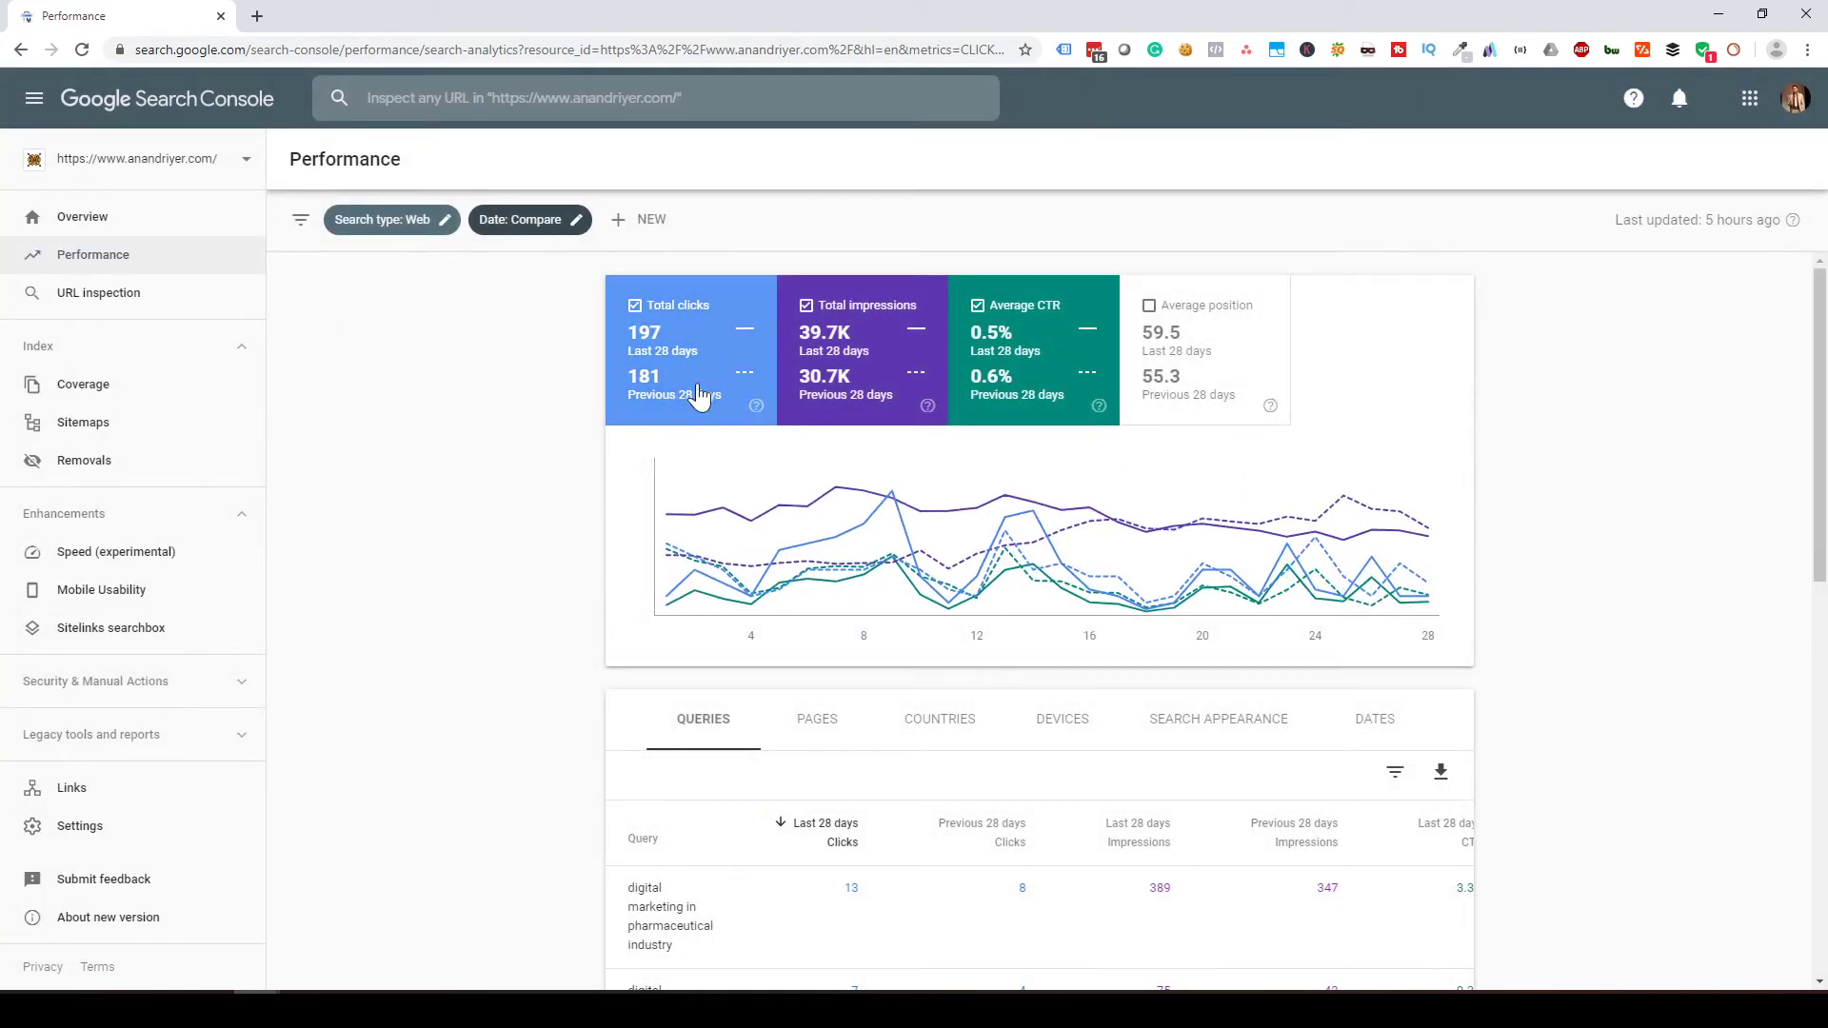
mouse_move(1047, 562)
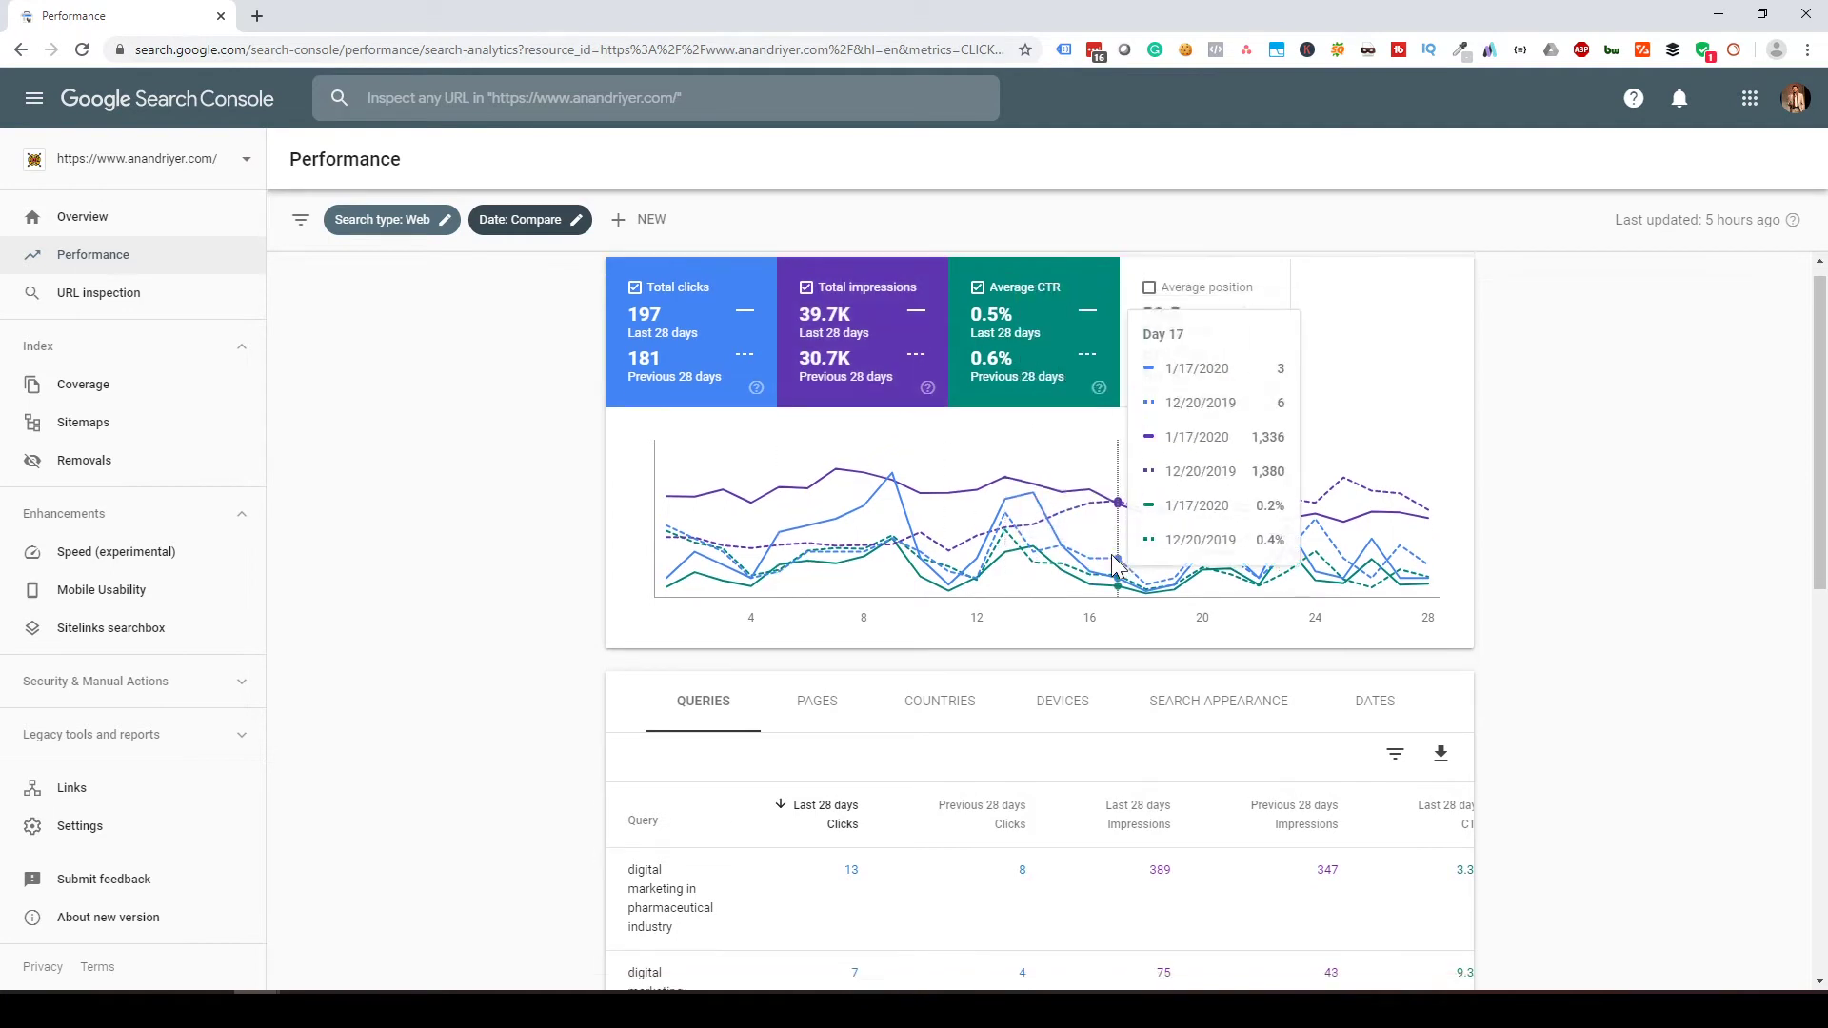
scroll(1010, 629, "down", 2)
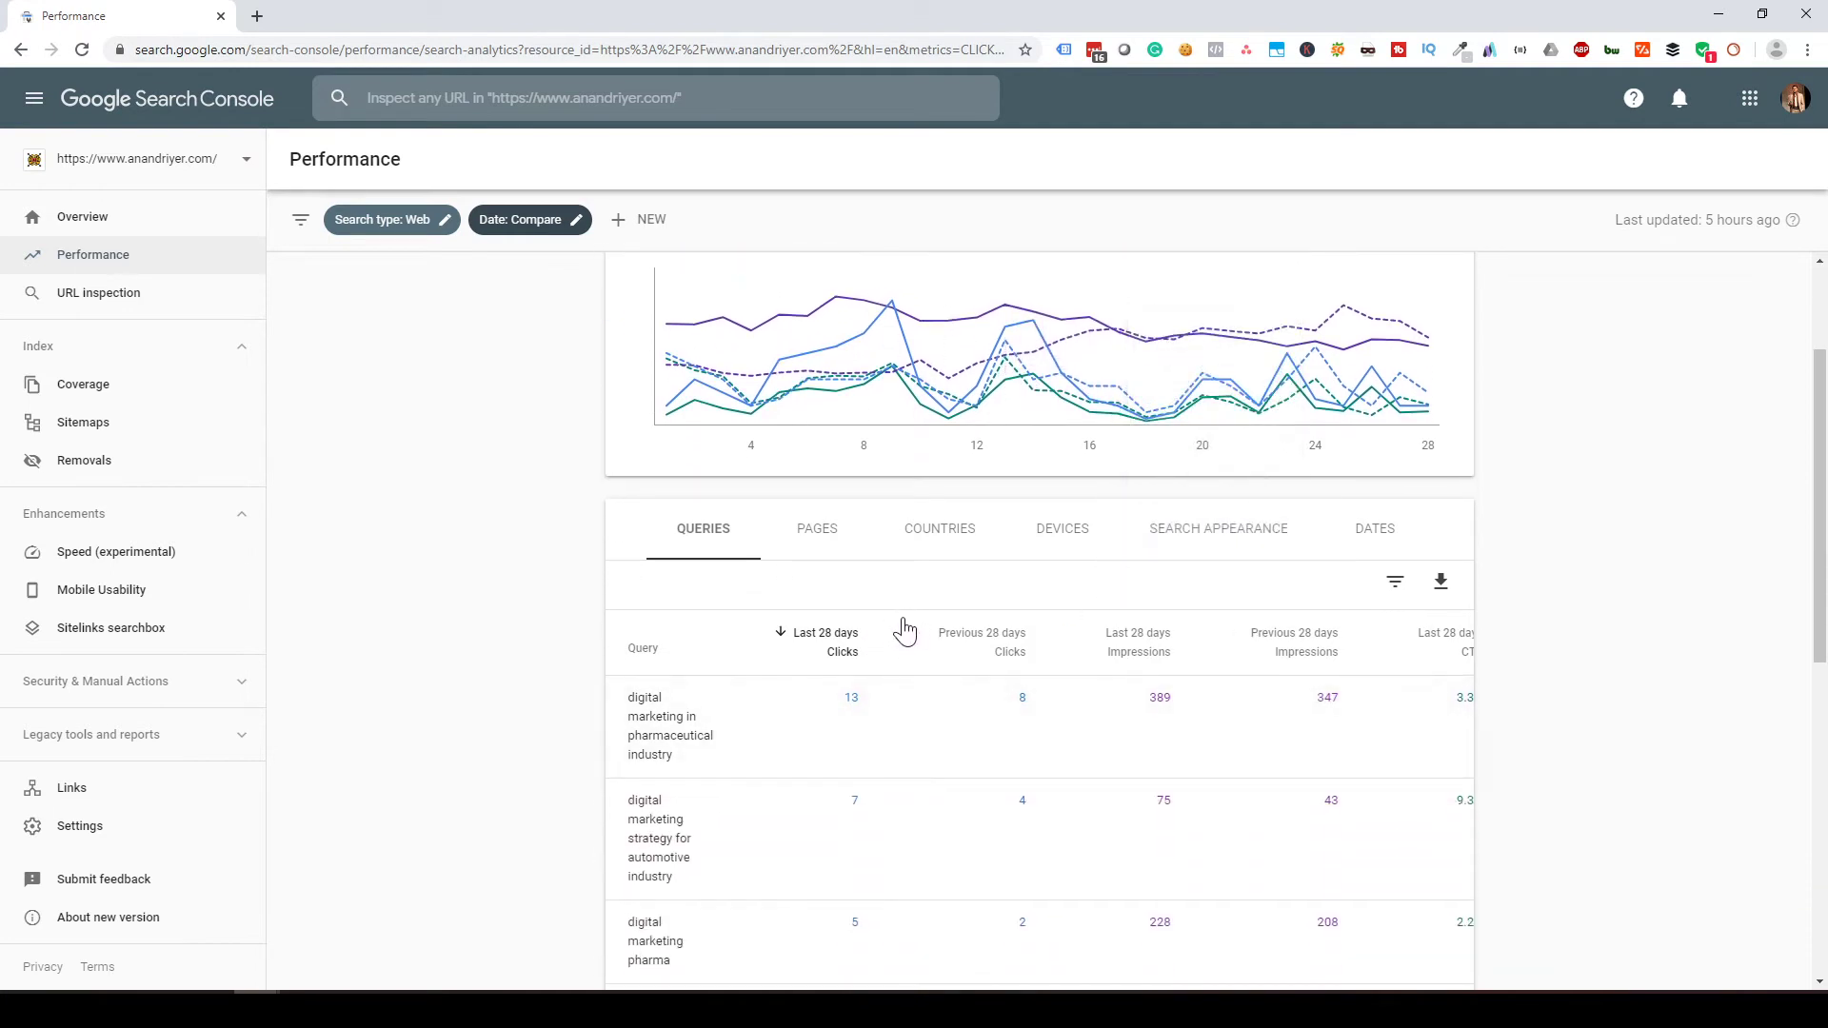
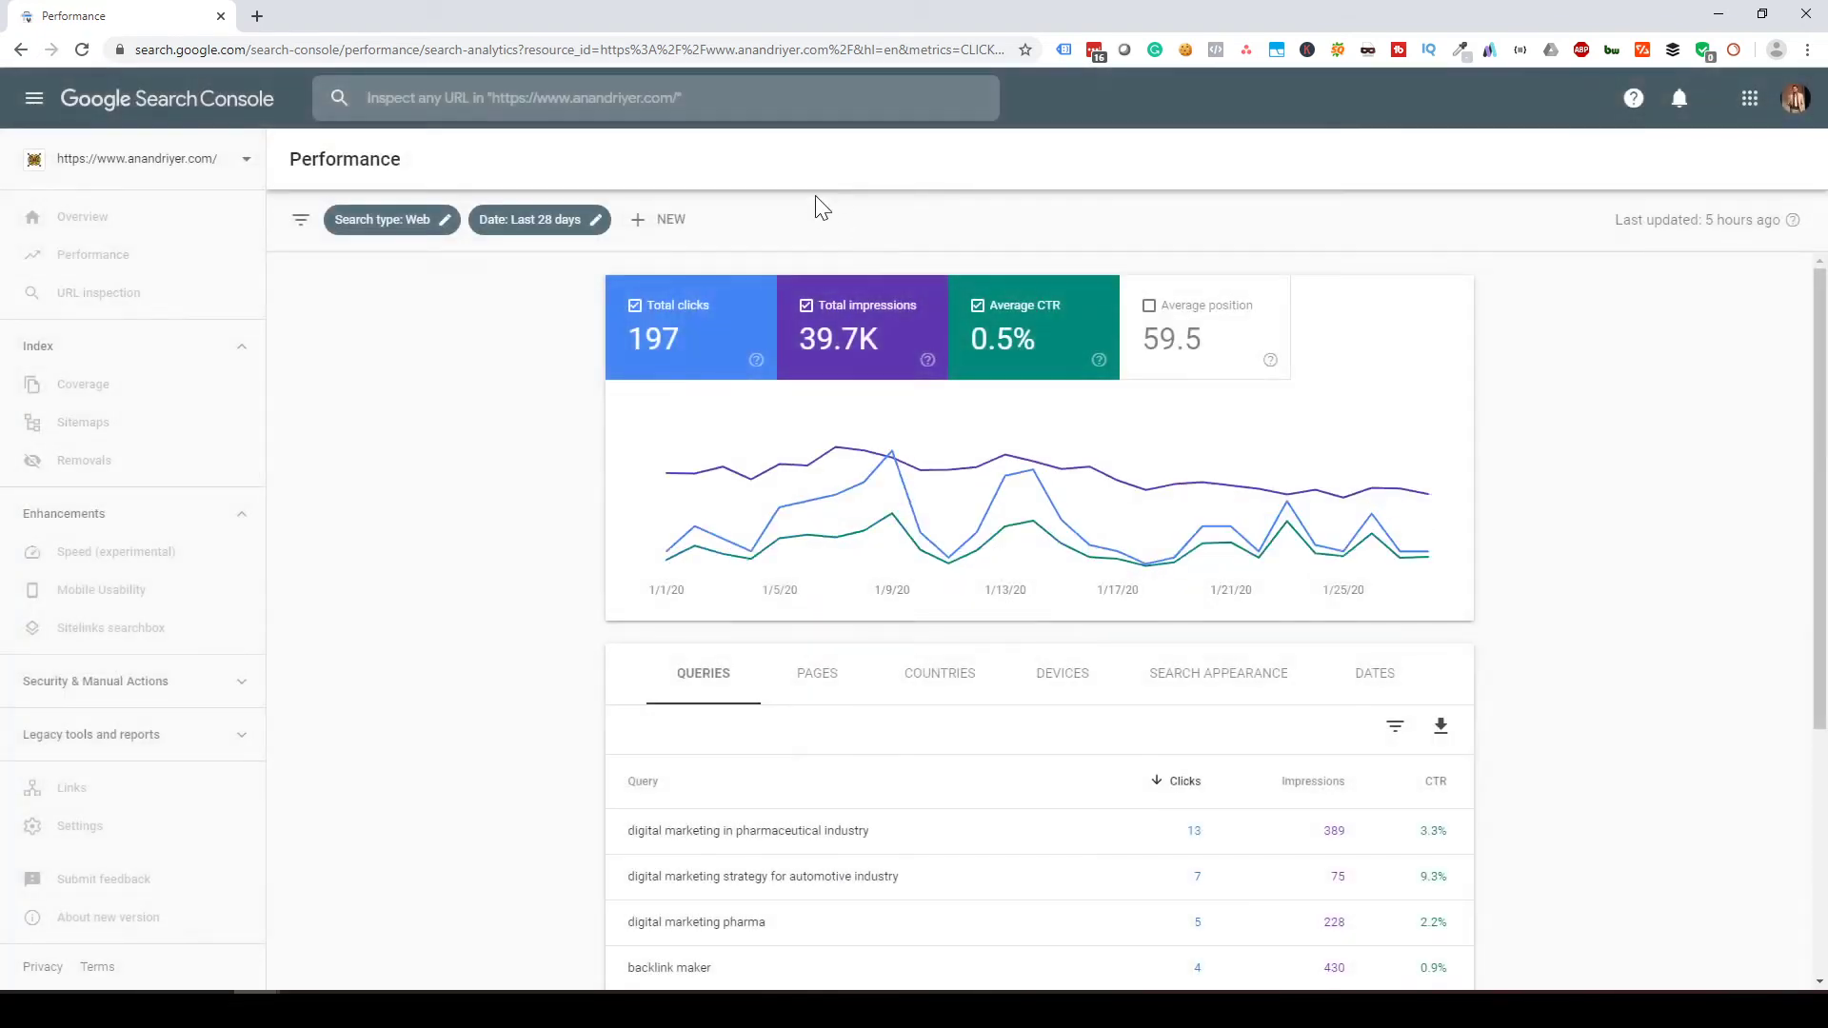
Look through the last 28 days' queries and switch the table to pages to examine each page's clicks, impressions and CTR
scroll(1612, 625, "down", 2)
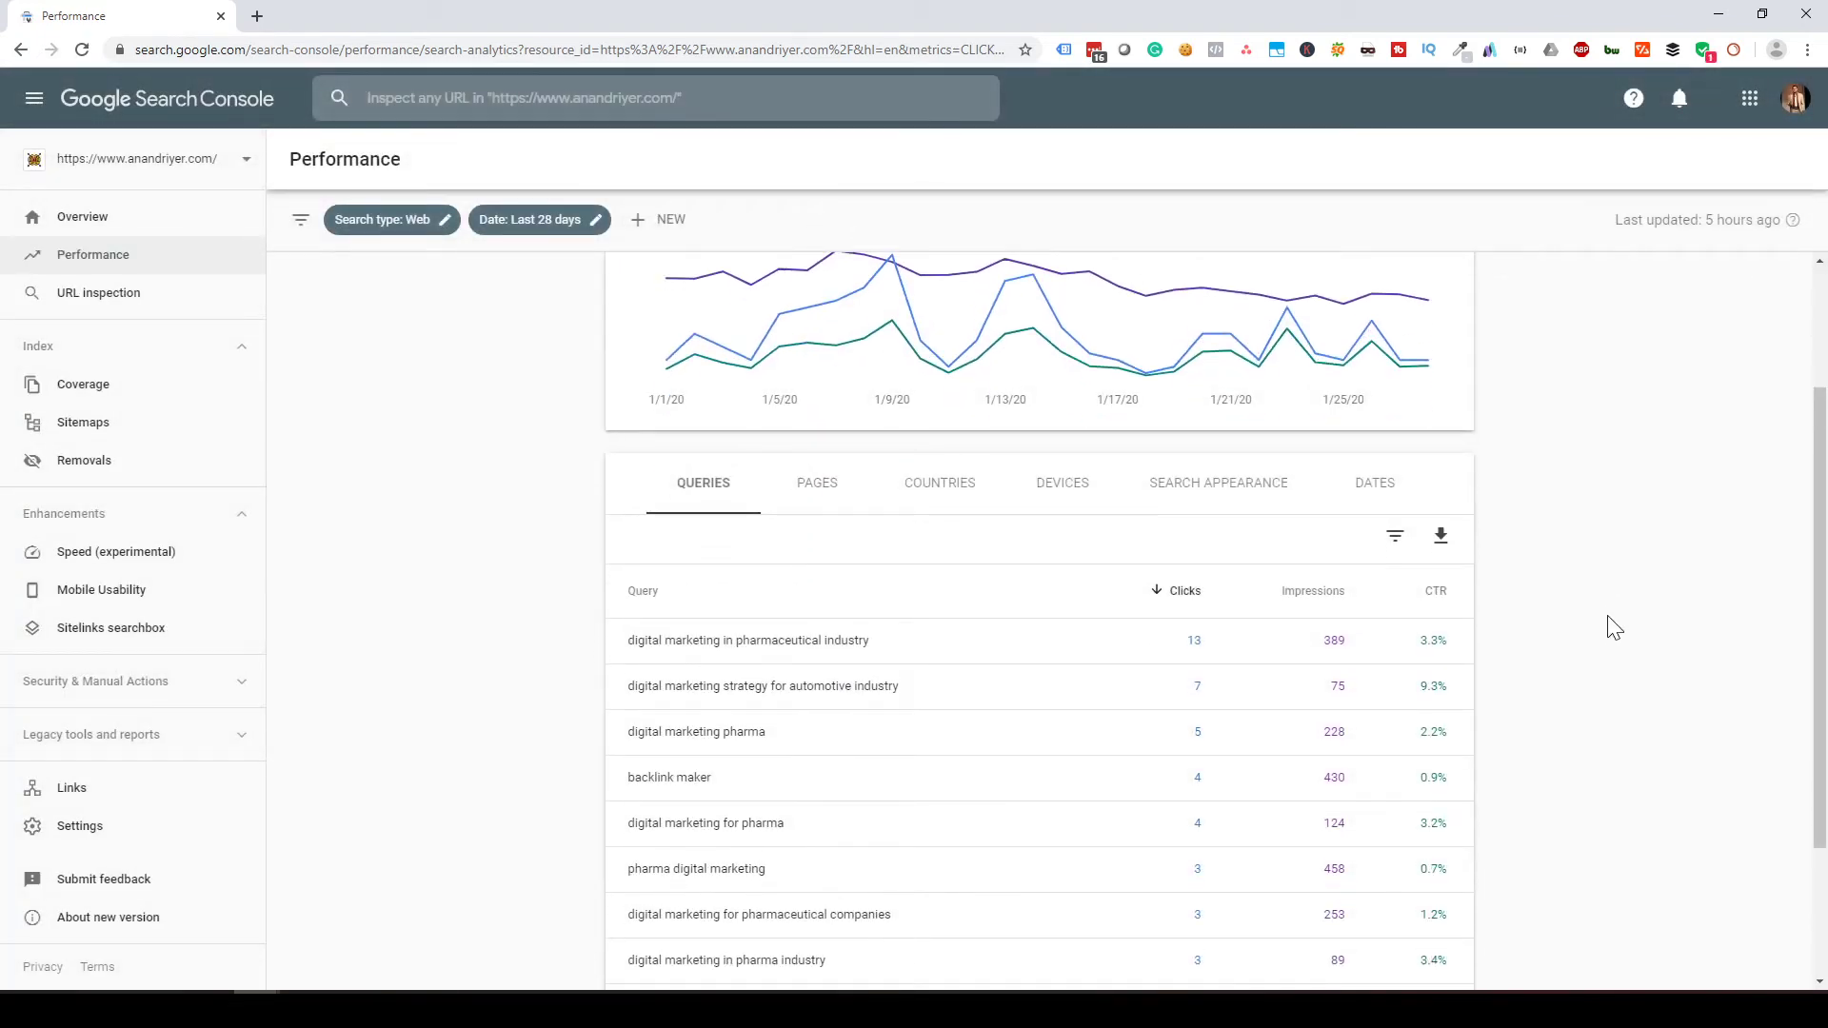
scroll(1612, 625, "down", 2)
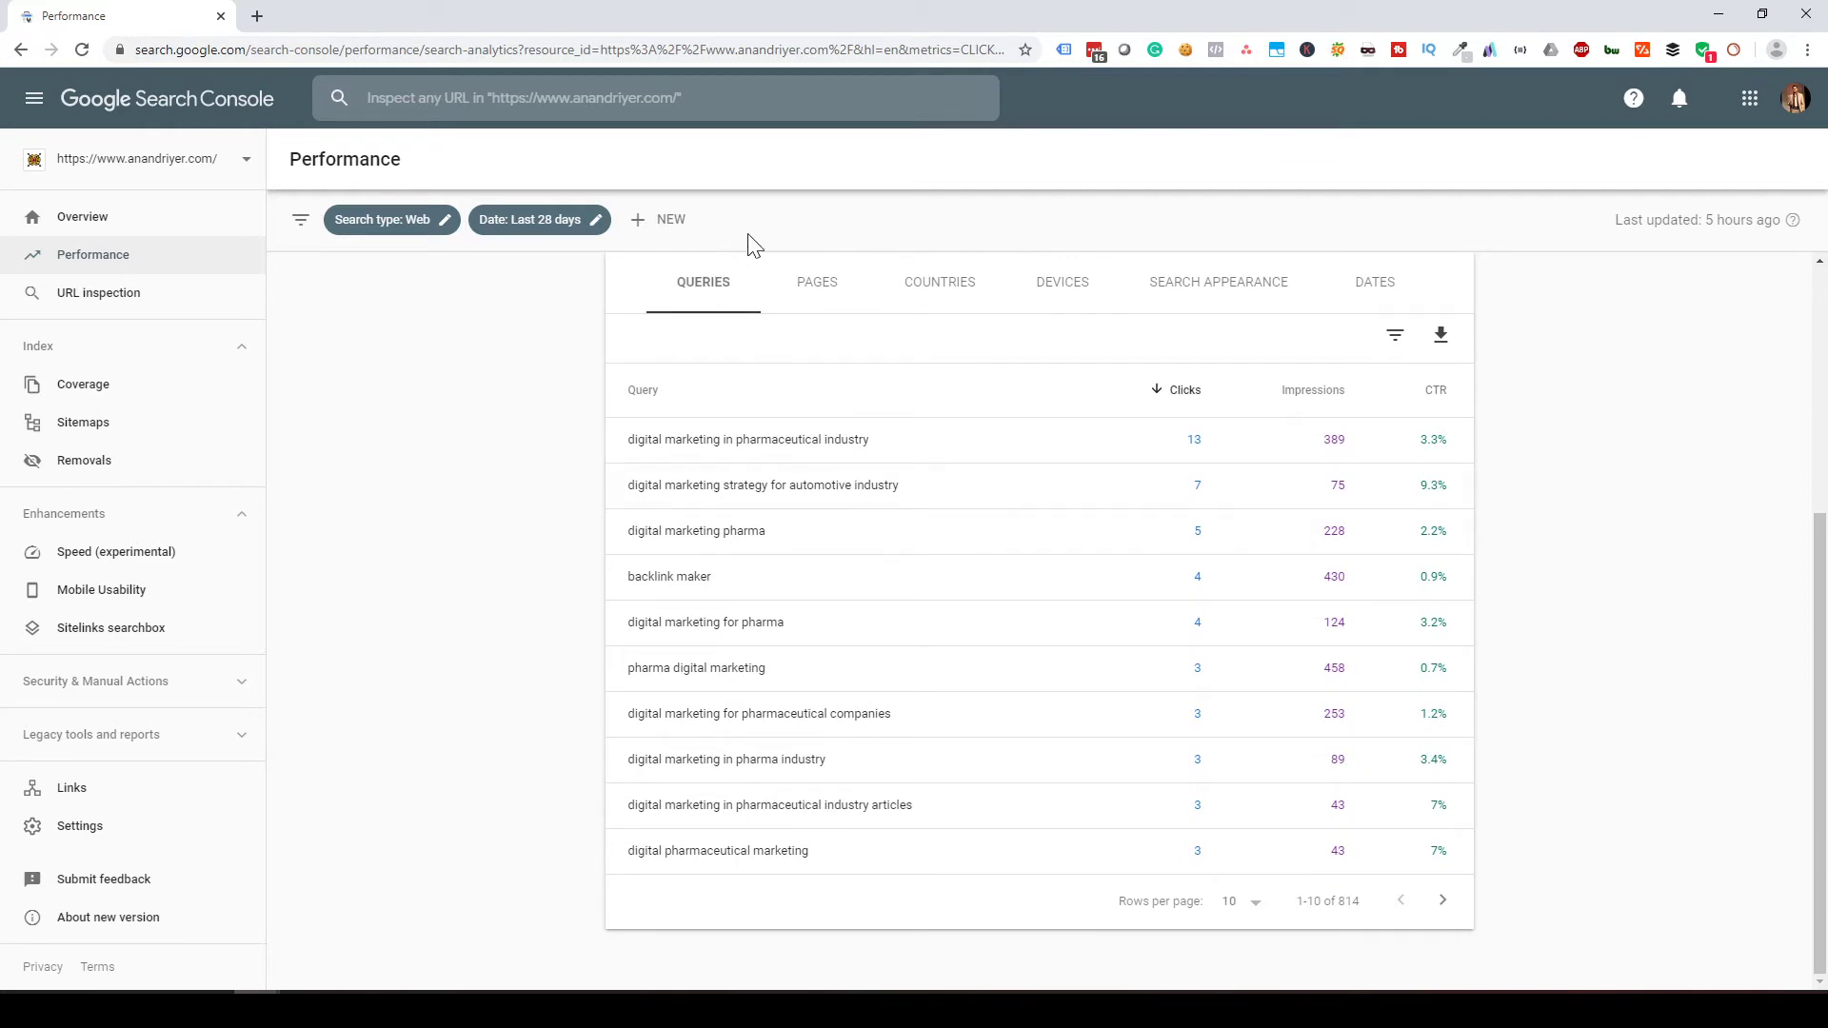
left_click(811, 278)
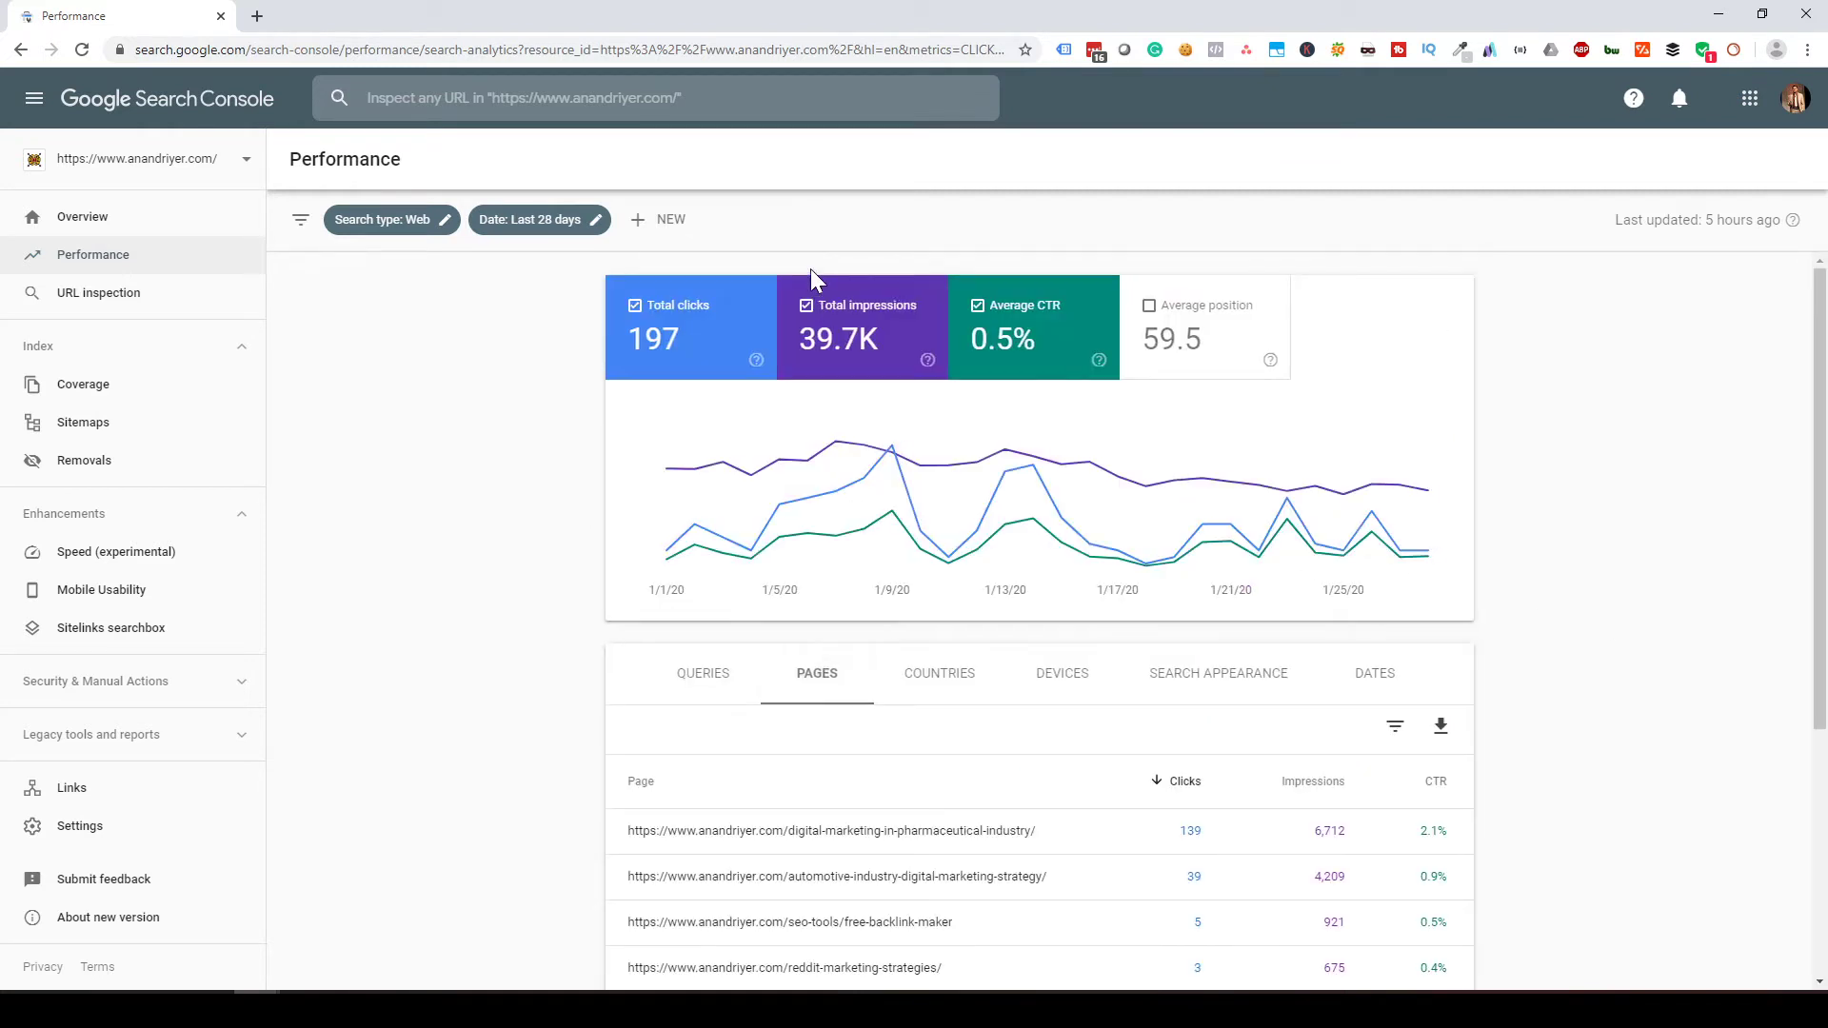
scroll(1562, 412, "down", 4)
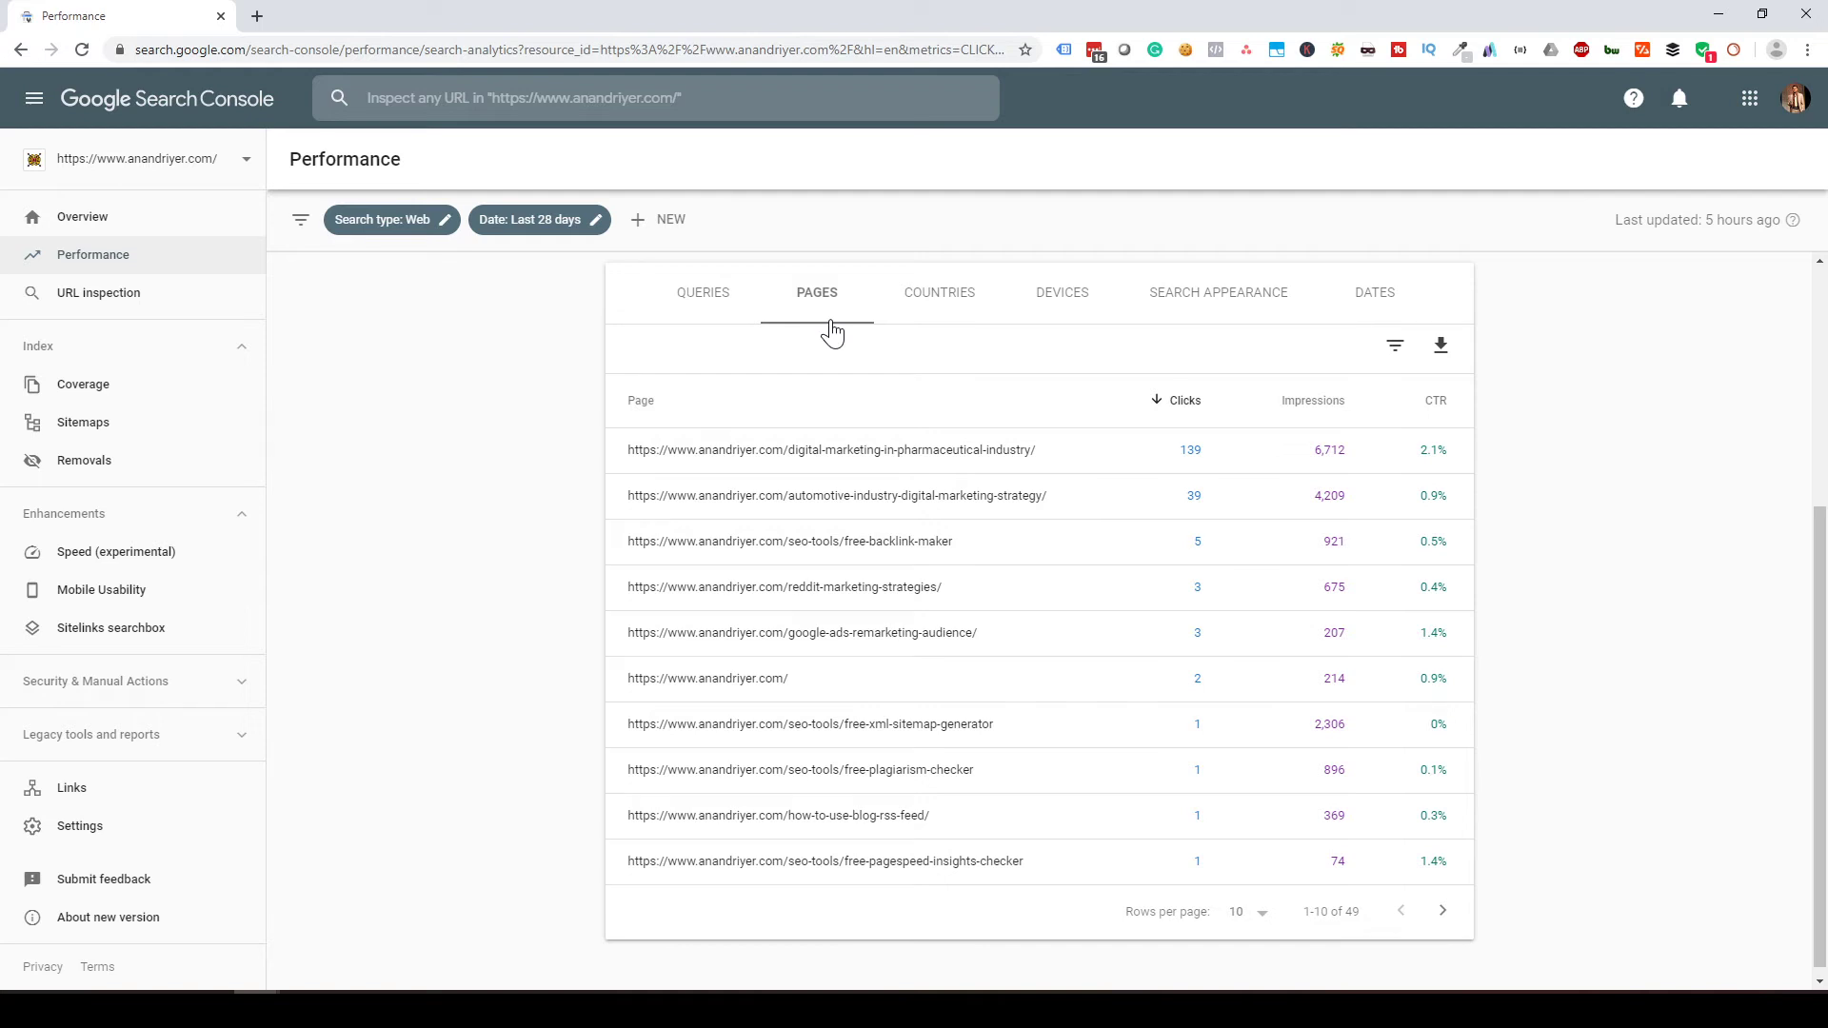
Review the last 28 days' clicks, impressions and CTR broken down by country and by device
left_click(919, 303)
scroll(1060, 678, "down", 4)
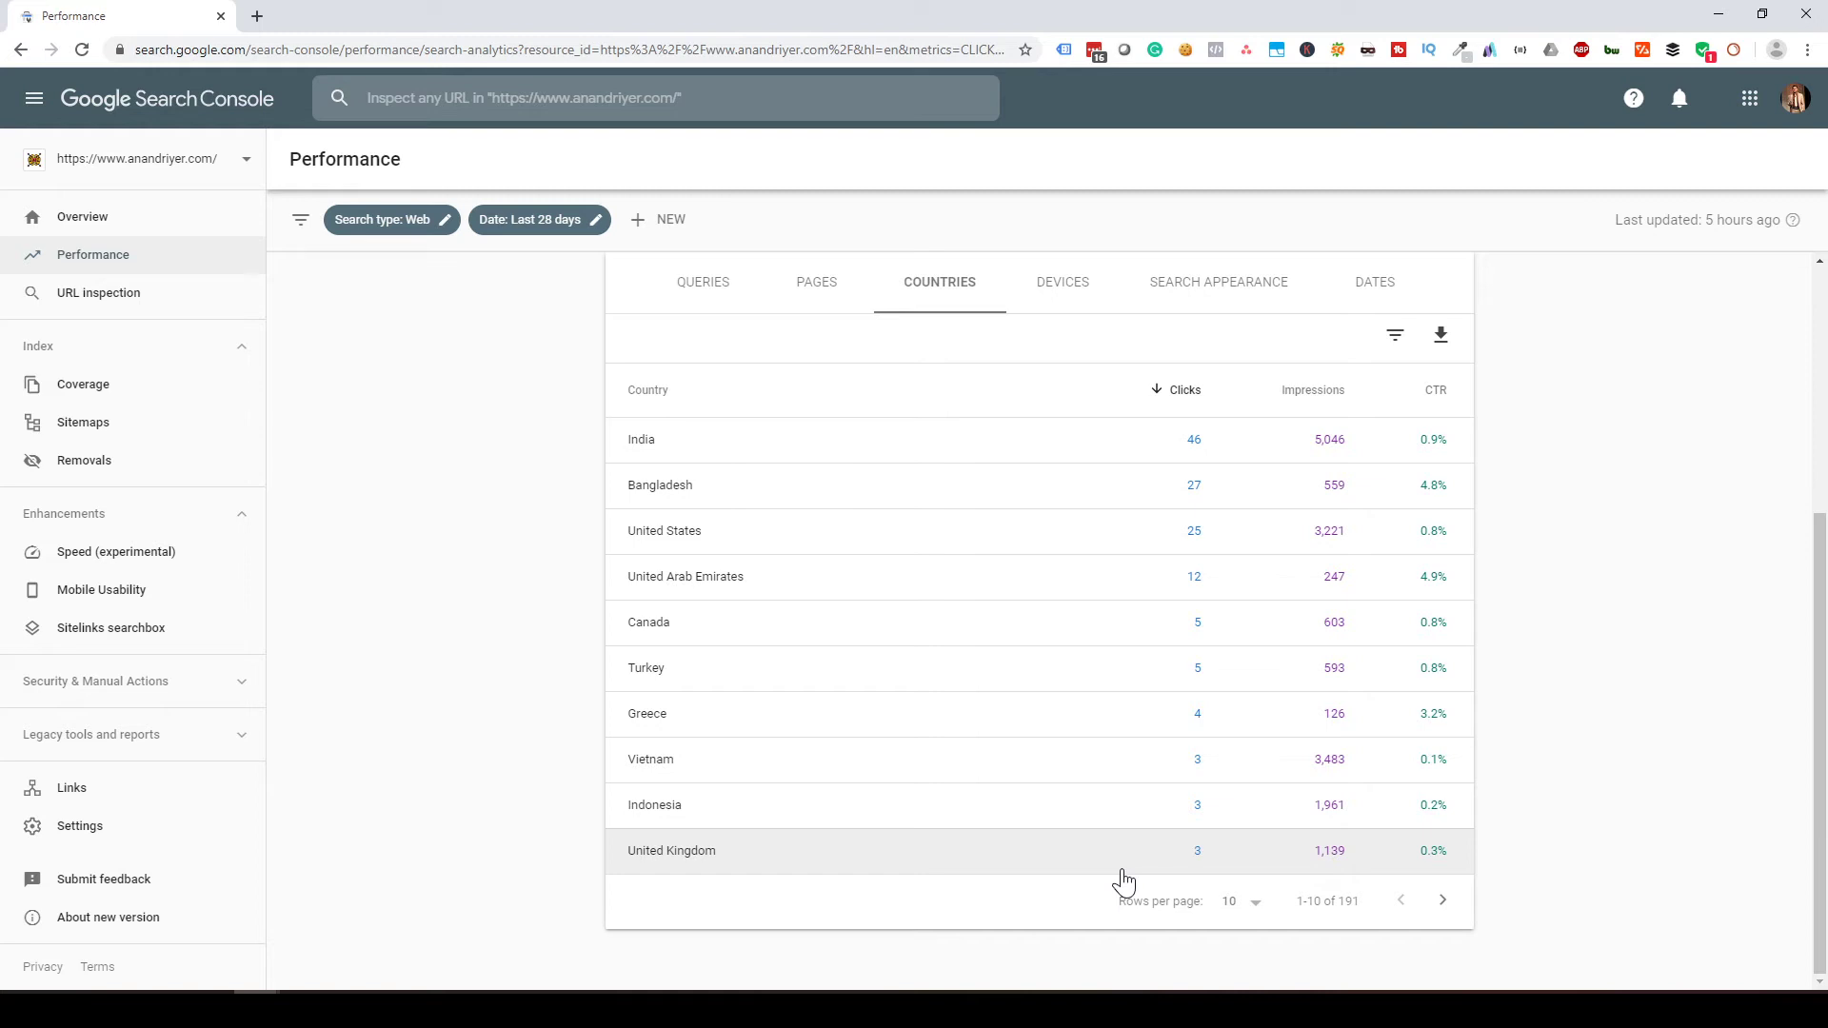
left_click(1086, 301)
scroll(1057, 795, "down", 1)
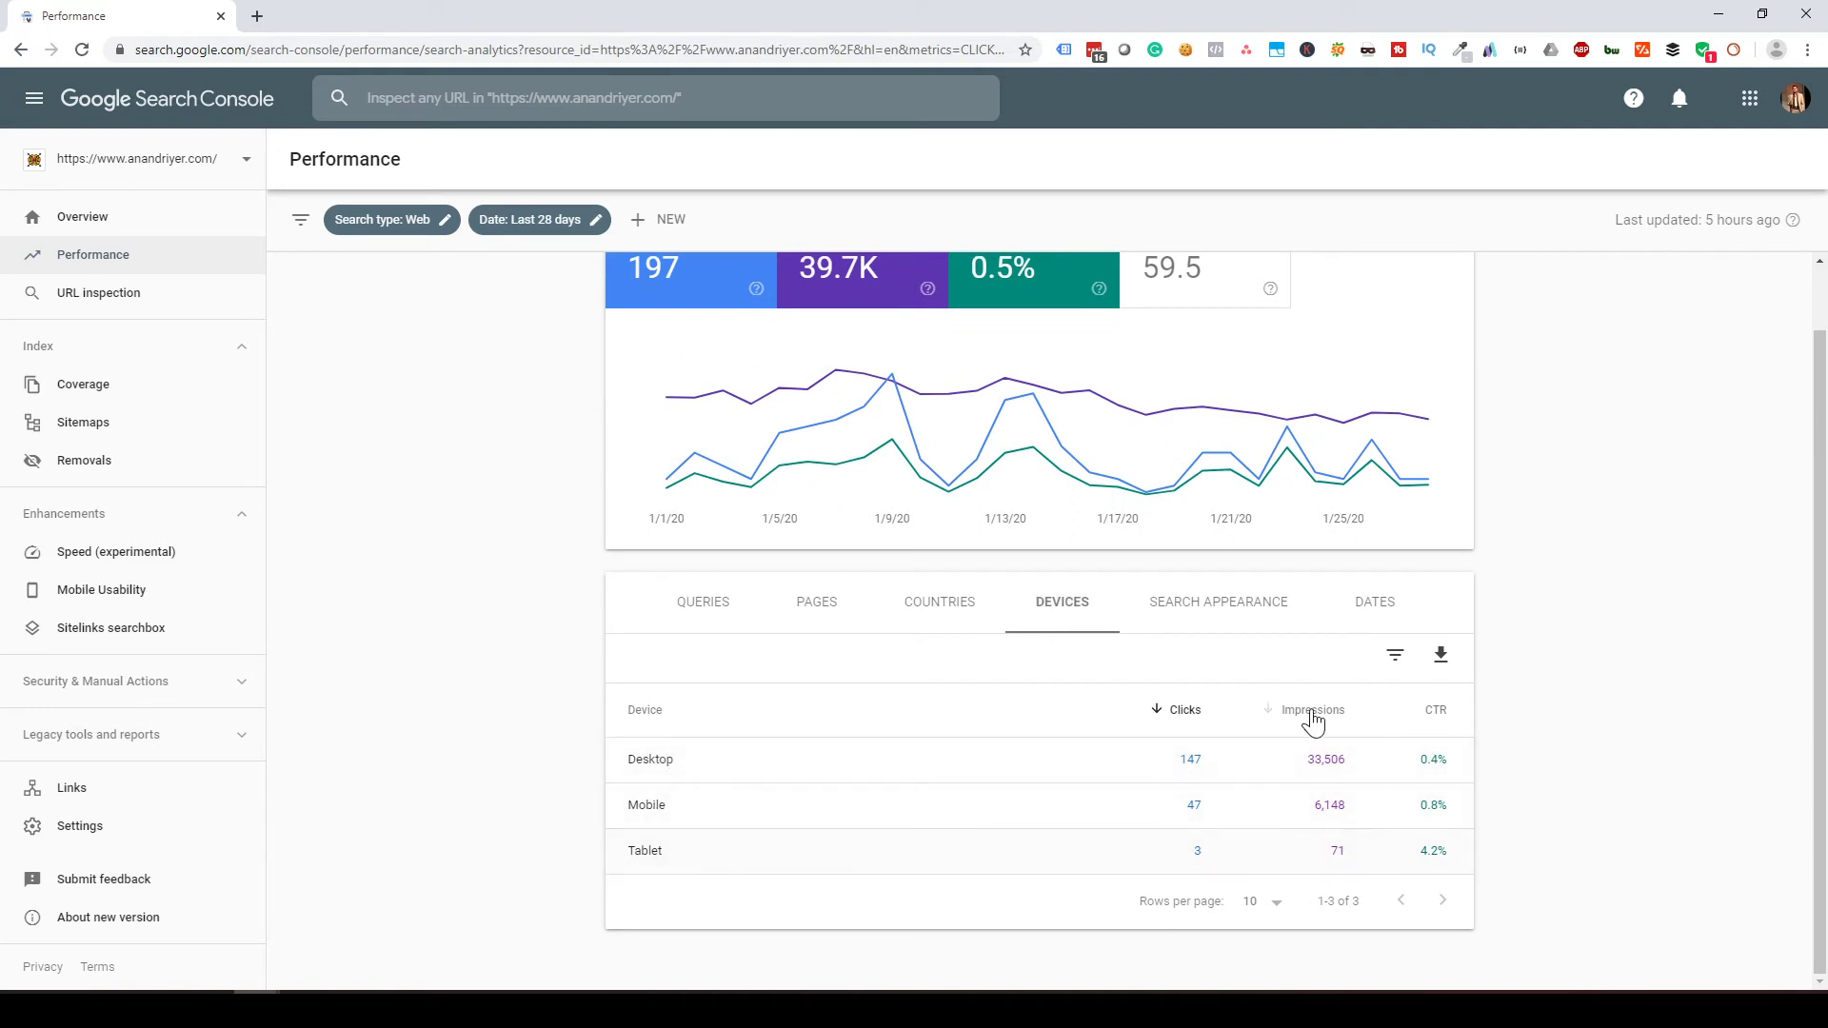
Examine the performance data by search appearance and by individual date
left_click(1274, 617)
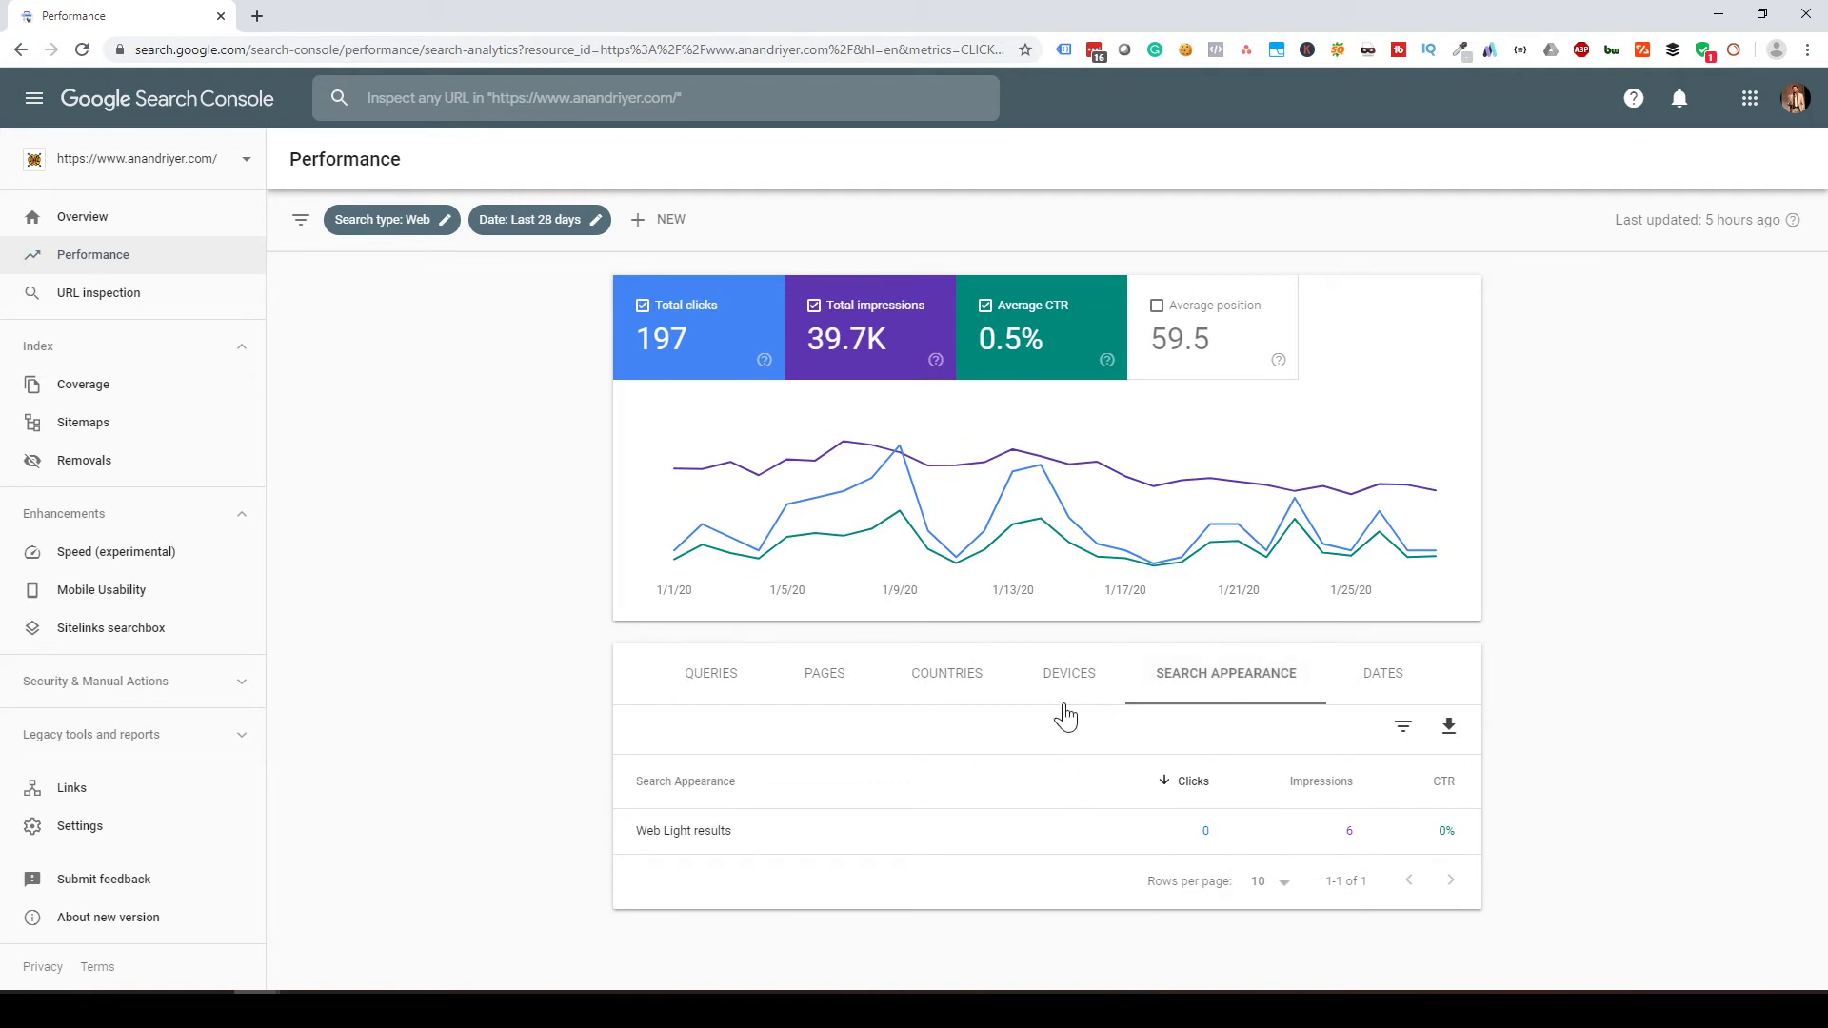
left_click(1386, 678)
scroll(1323, 757, "down", 3)
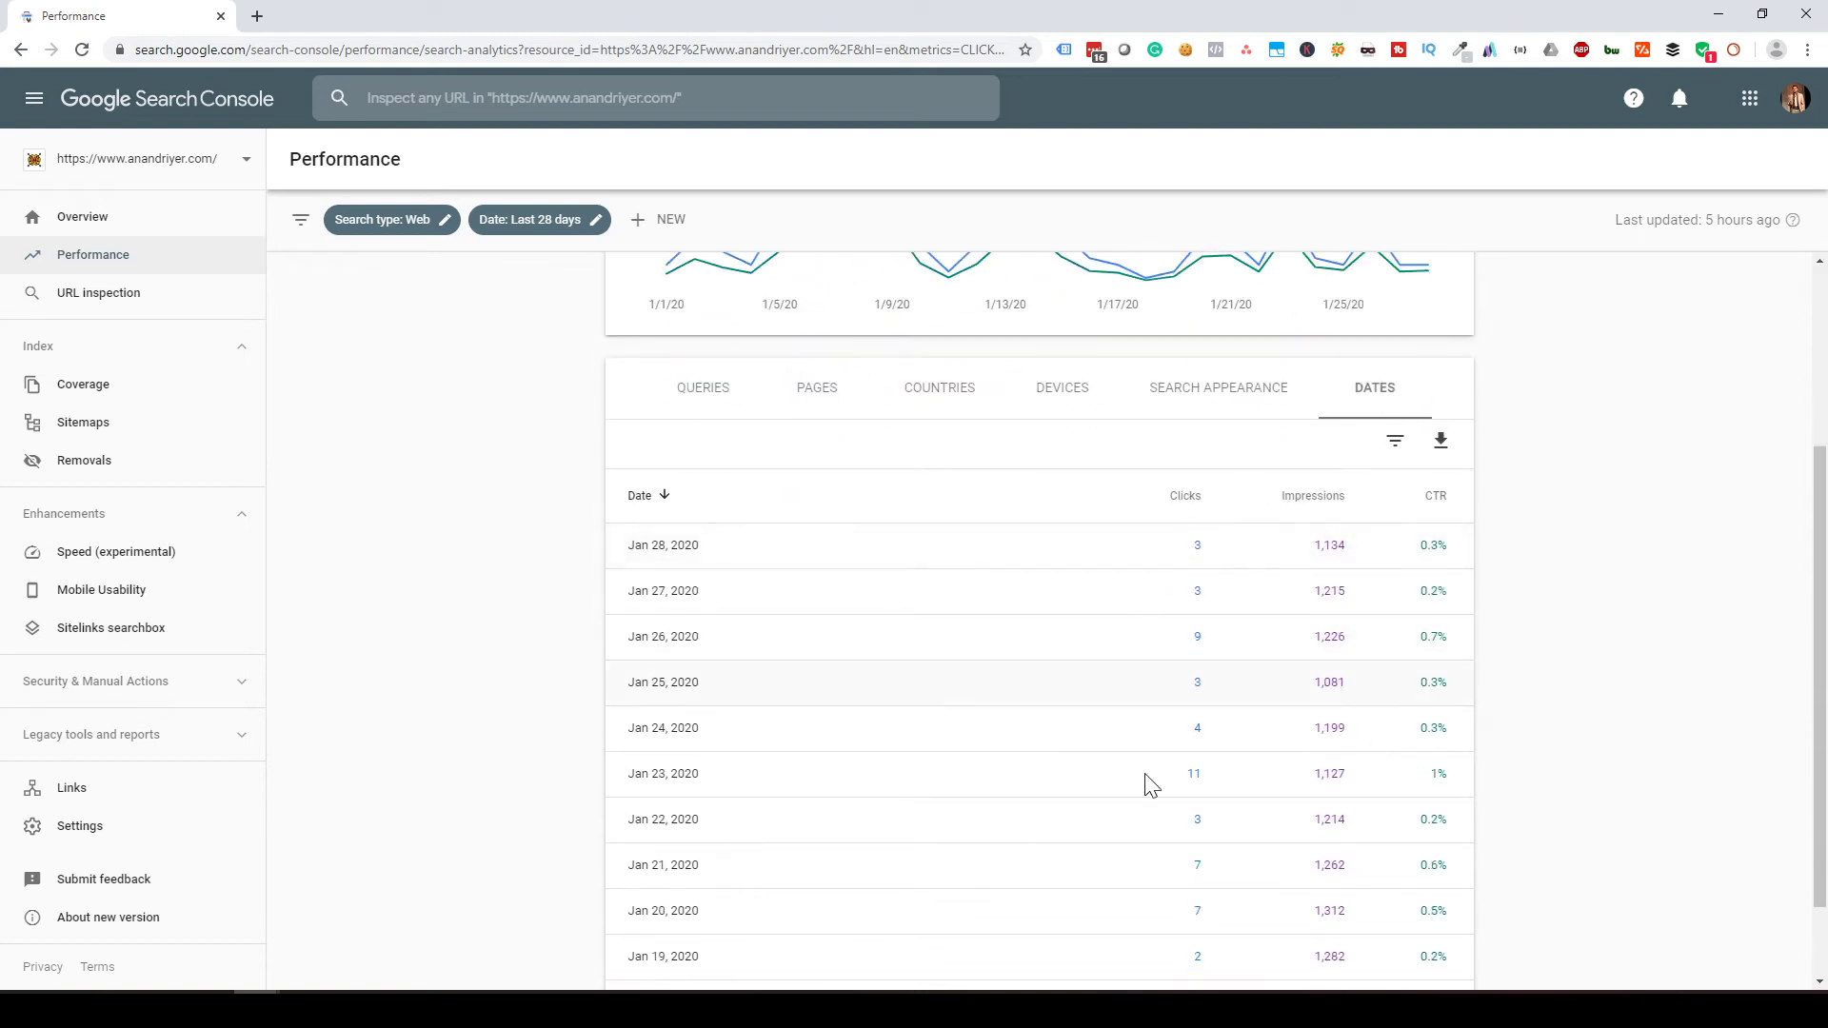
scroll(1116, 888, "up", 3)
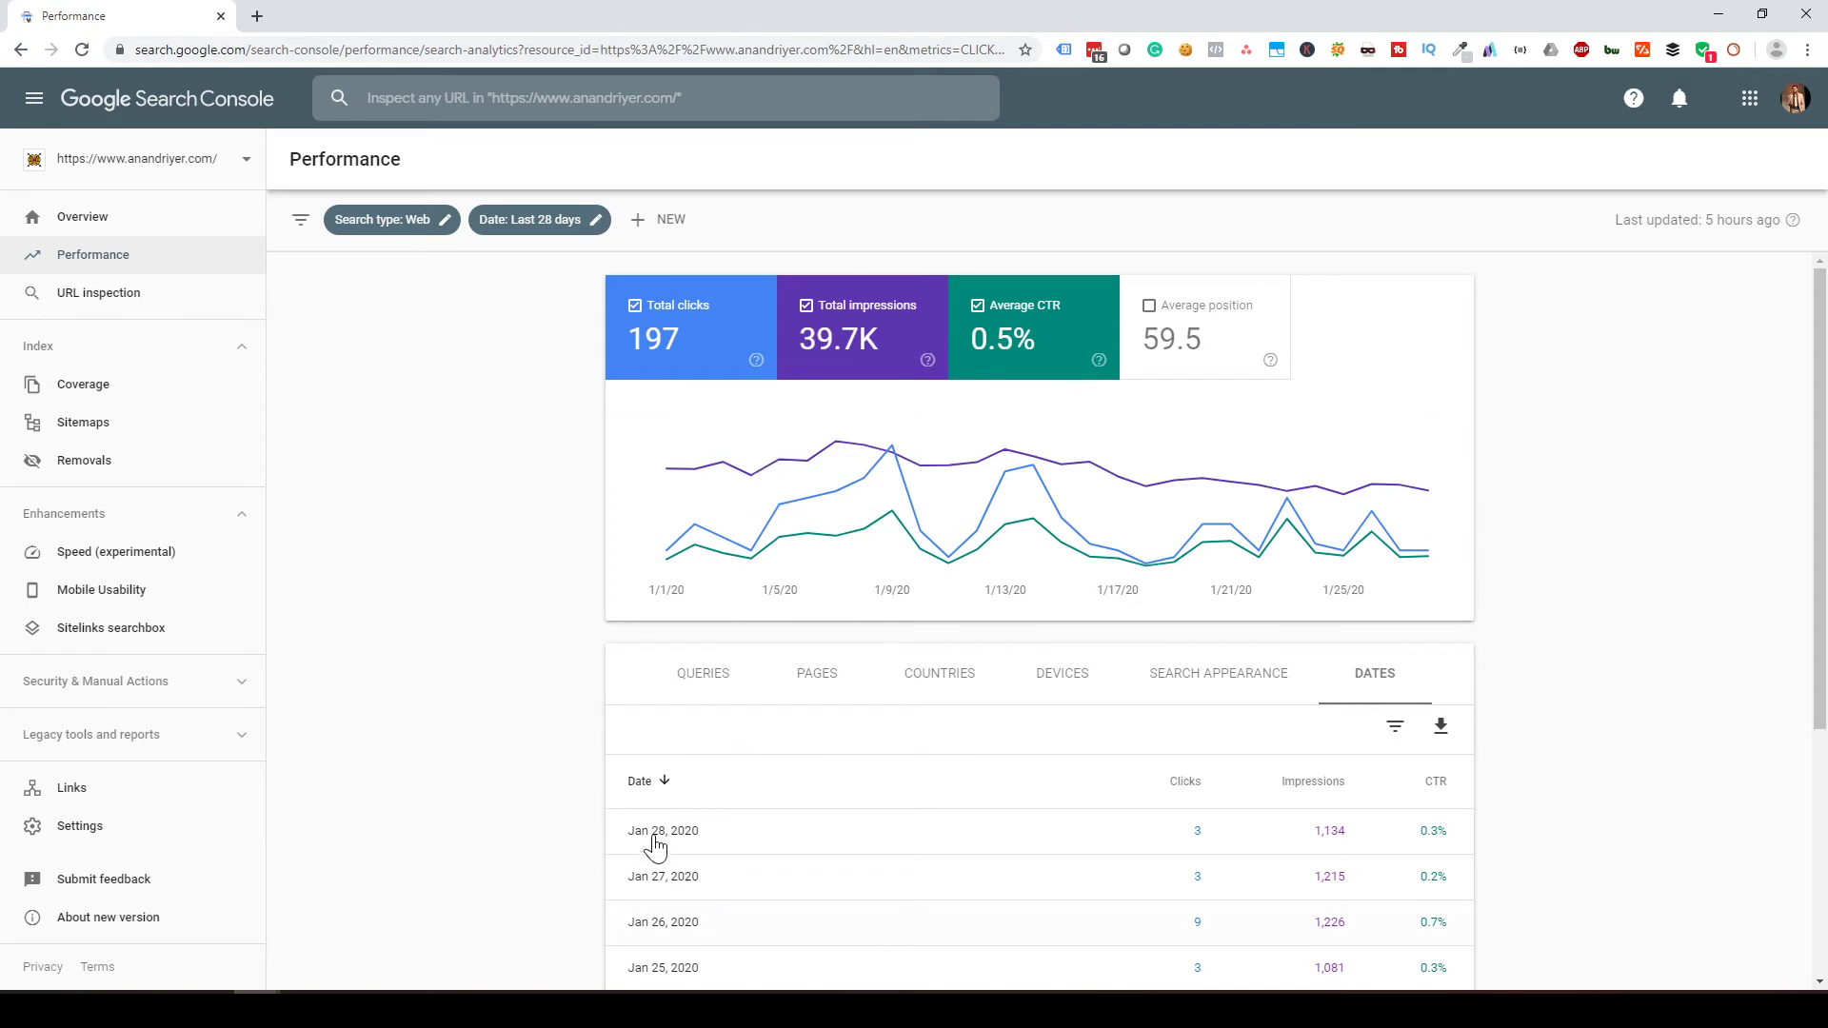
Inspect the previously checked digital-marketing-strategies-for-manufacturing-companies URL to review its index status
left_click(92, 312)
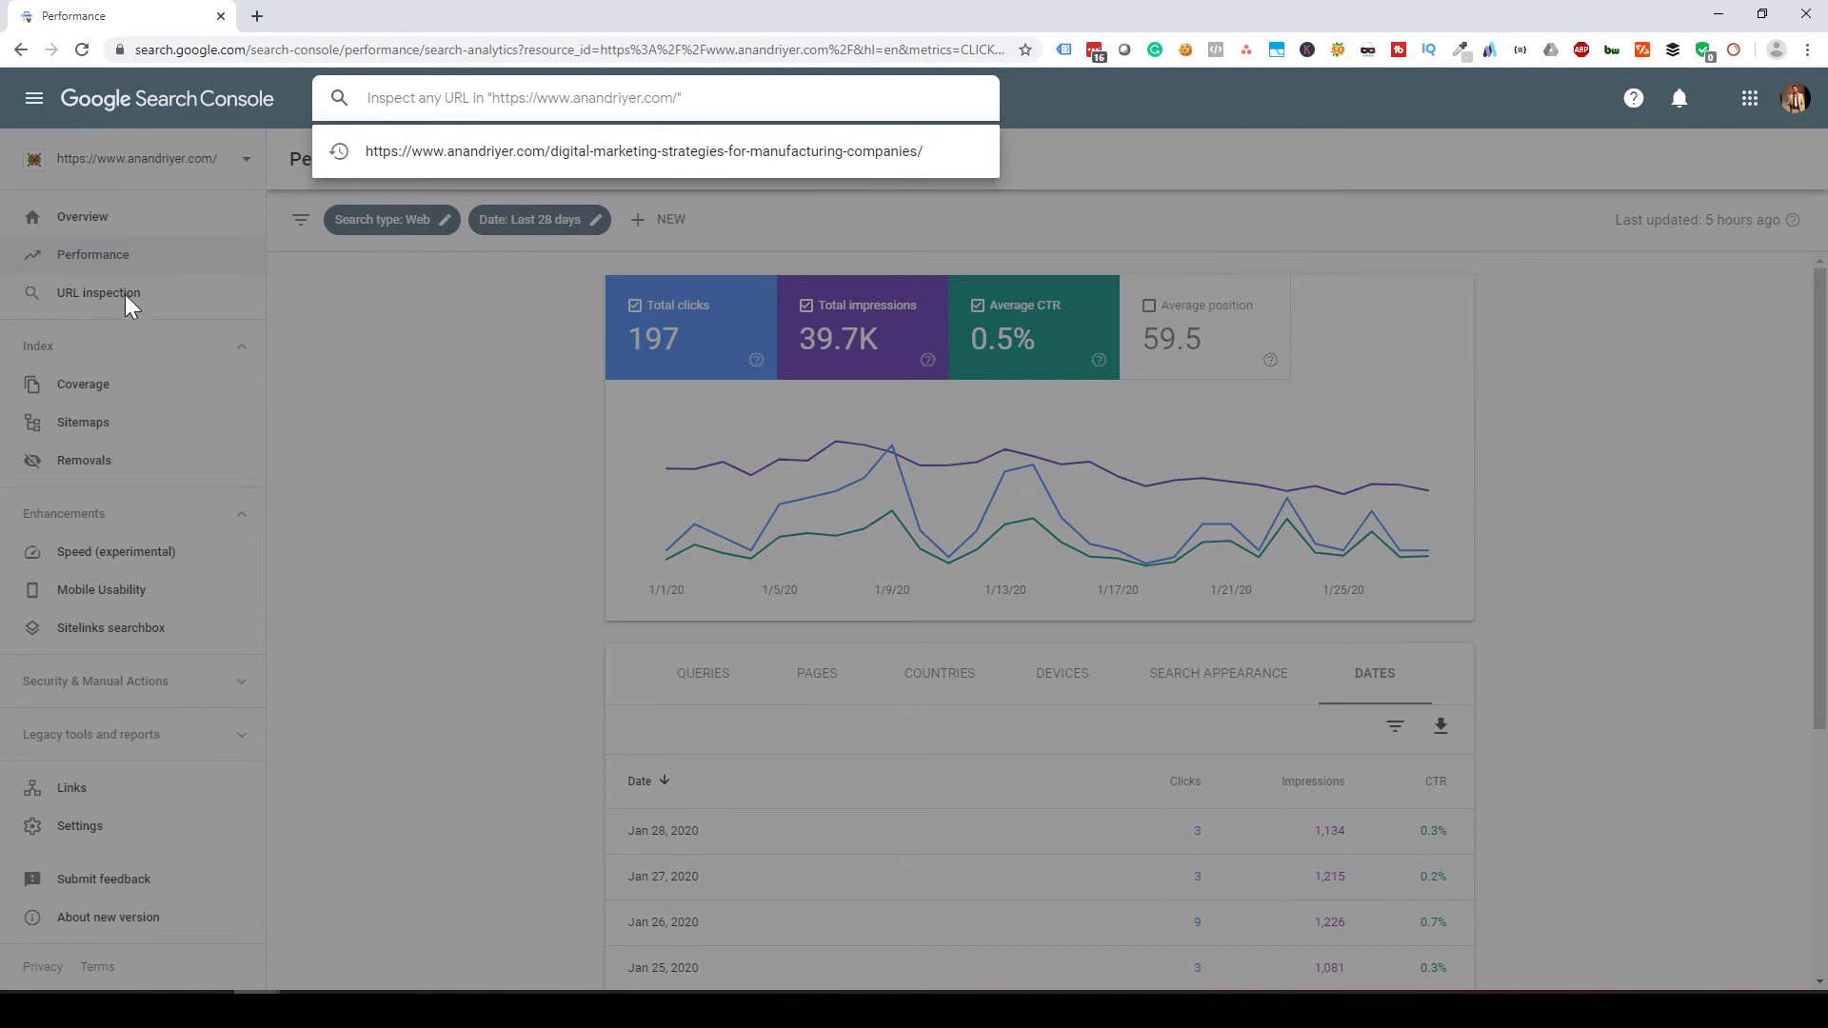
left_click(755, 152)
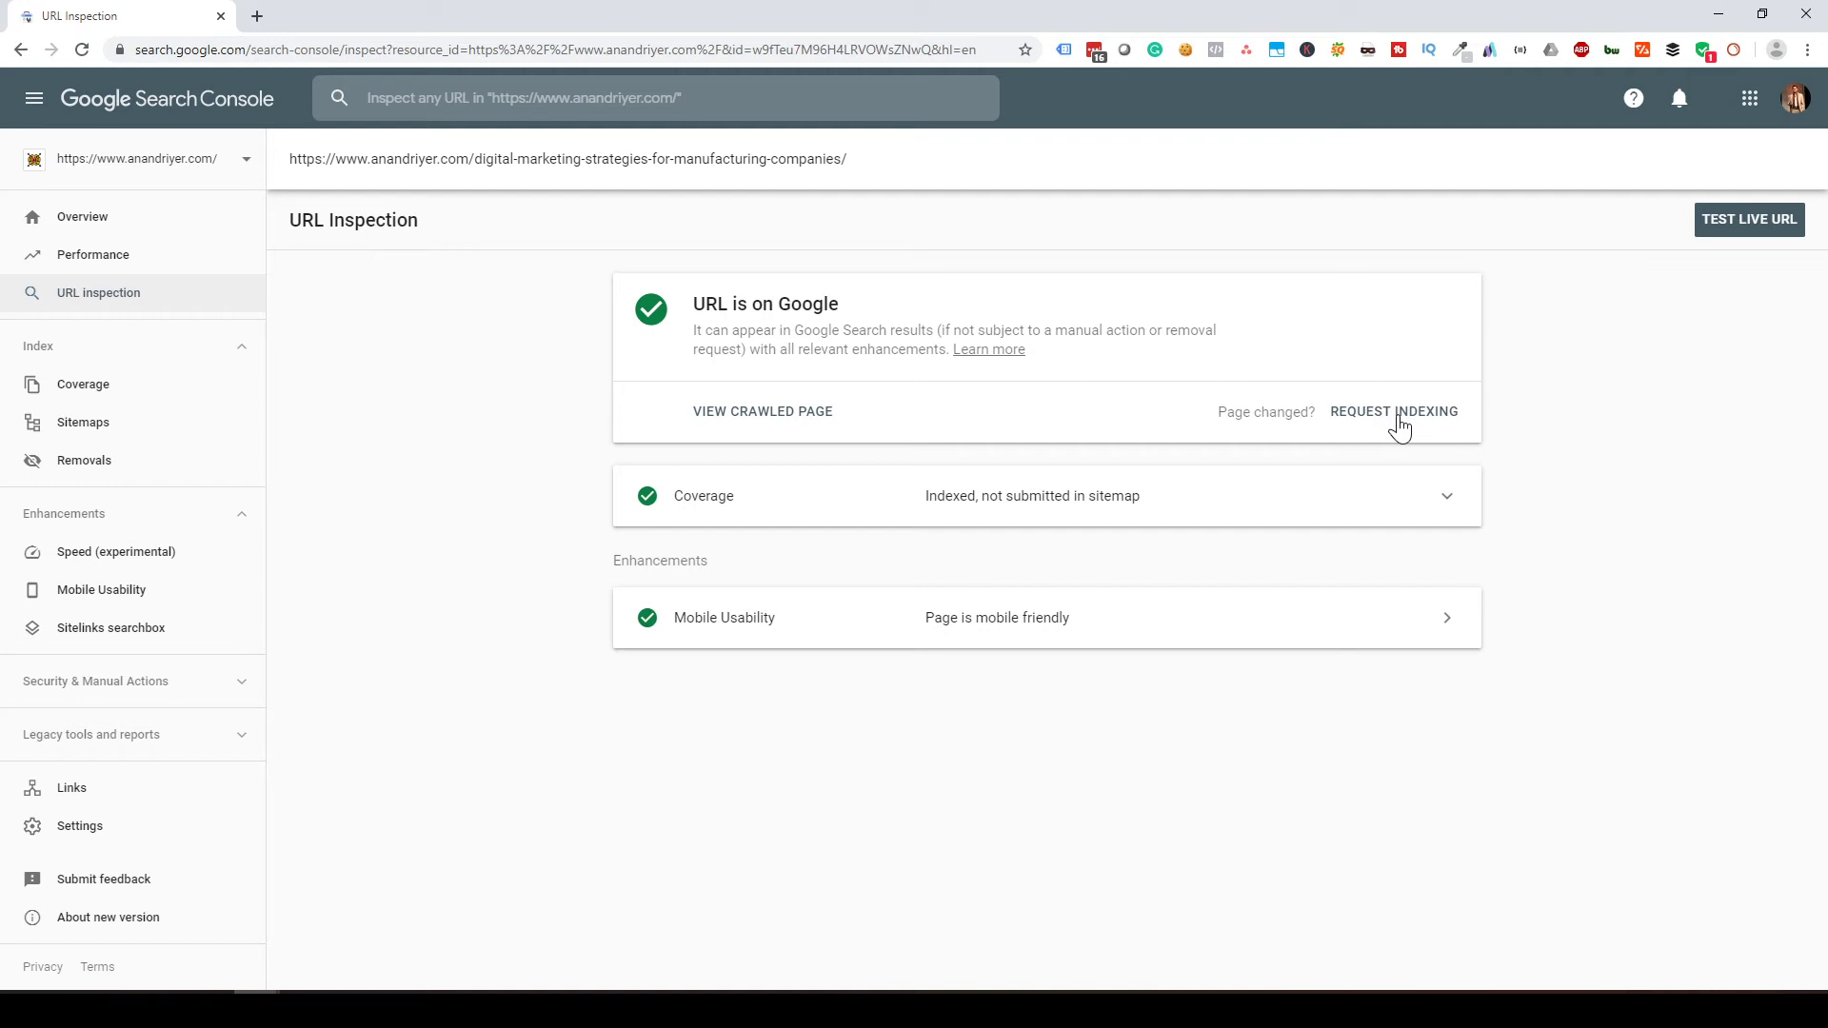
Check the index Coverage report and review where a new sitemap is added alongside the submitted sitemaps
left_click(96, 395)
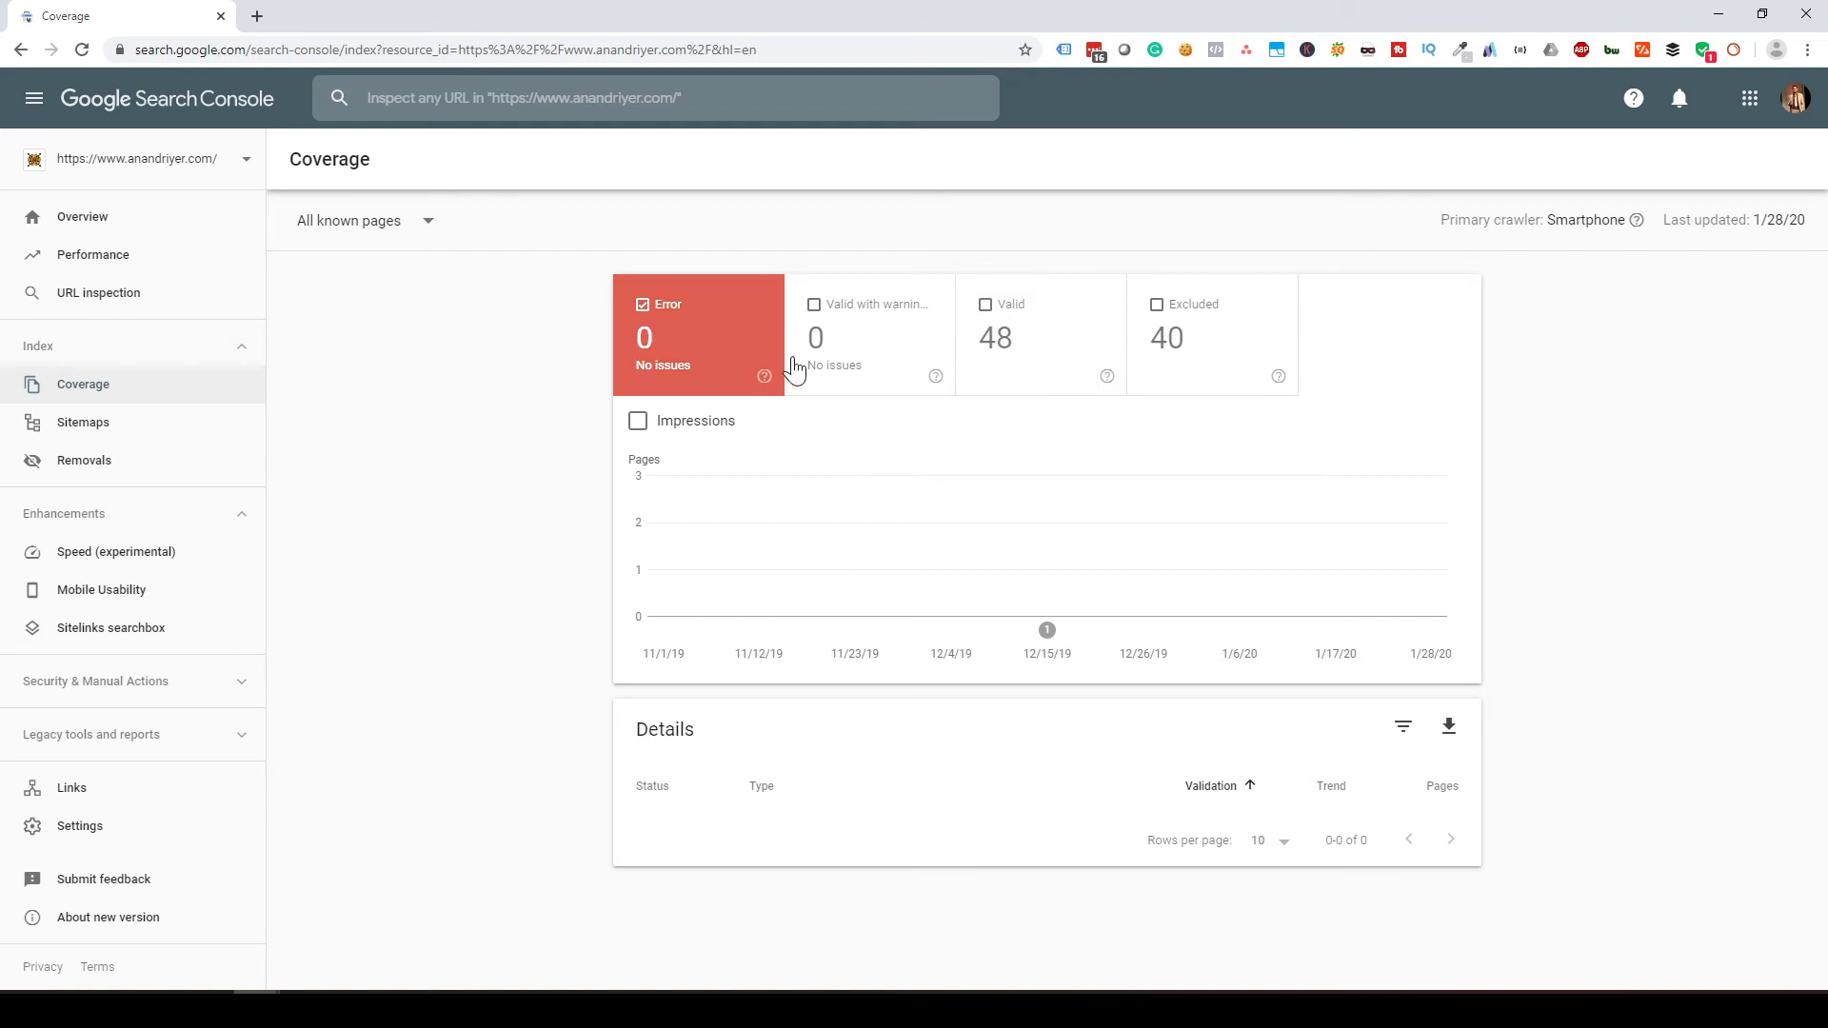
left_click(111, 434)
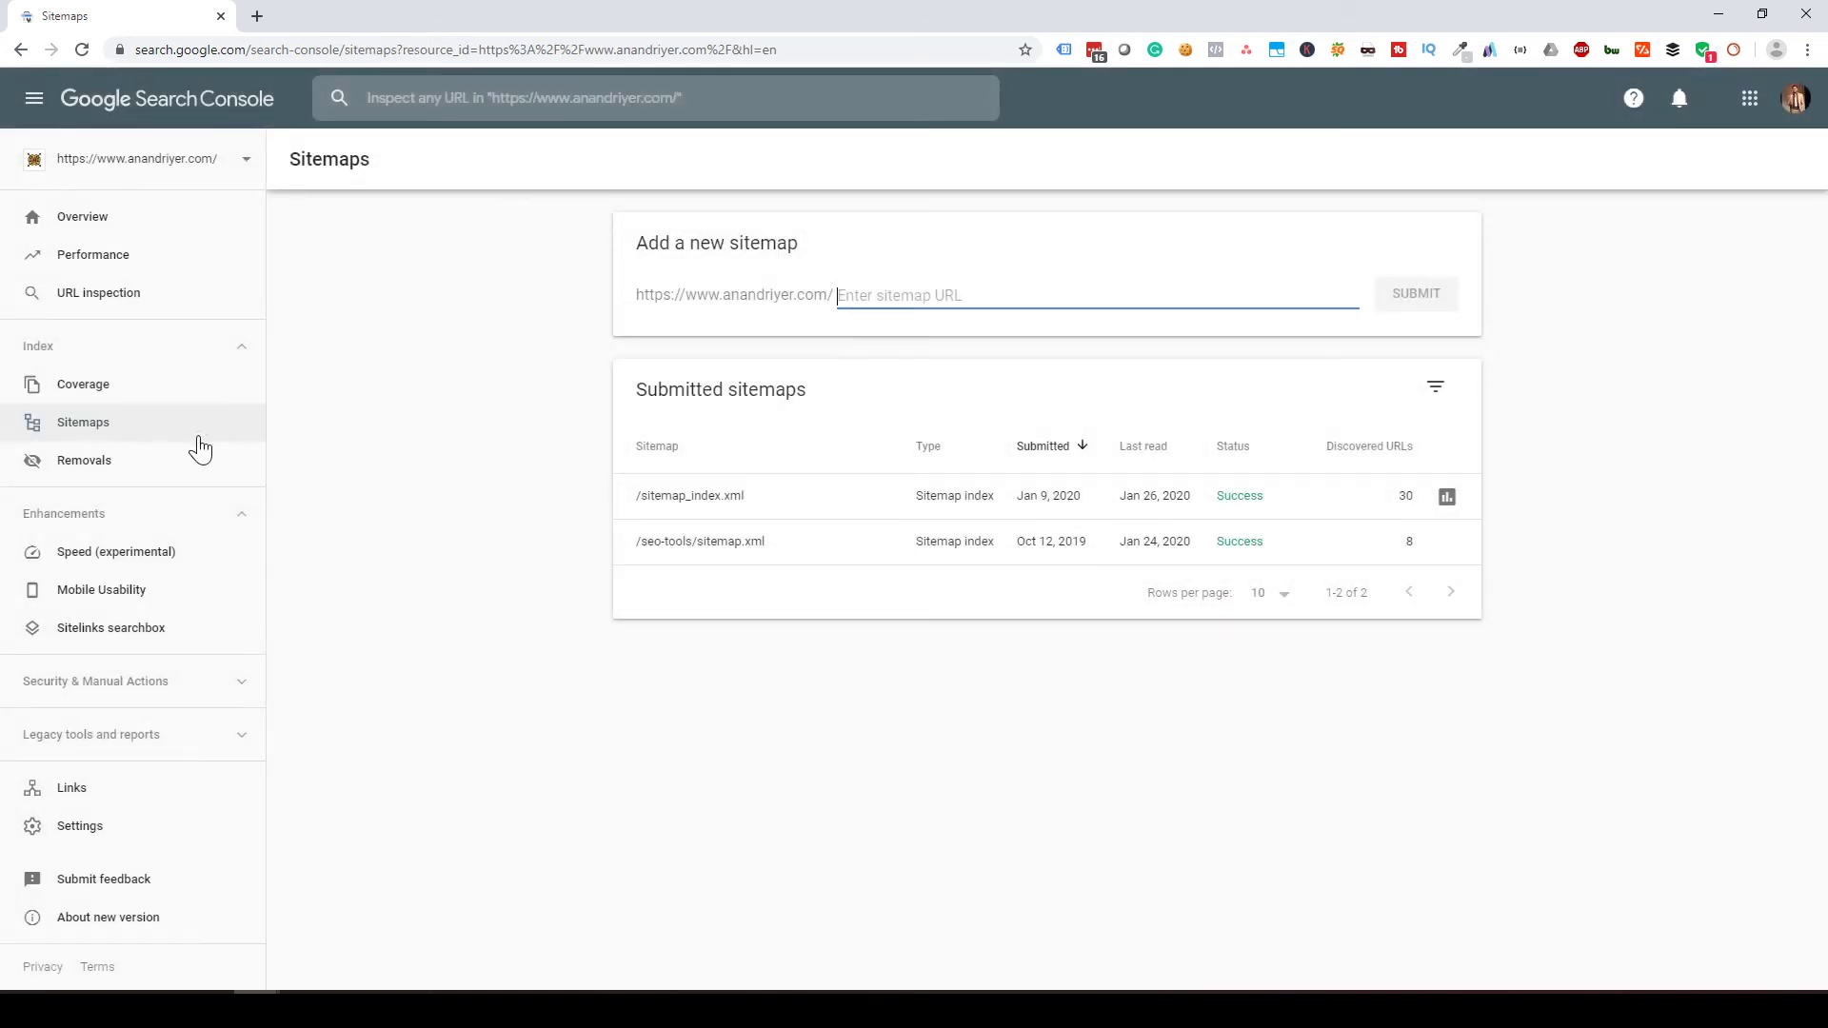
left_click(919, 292)
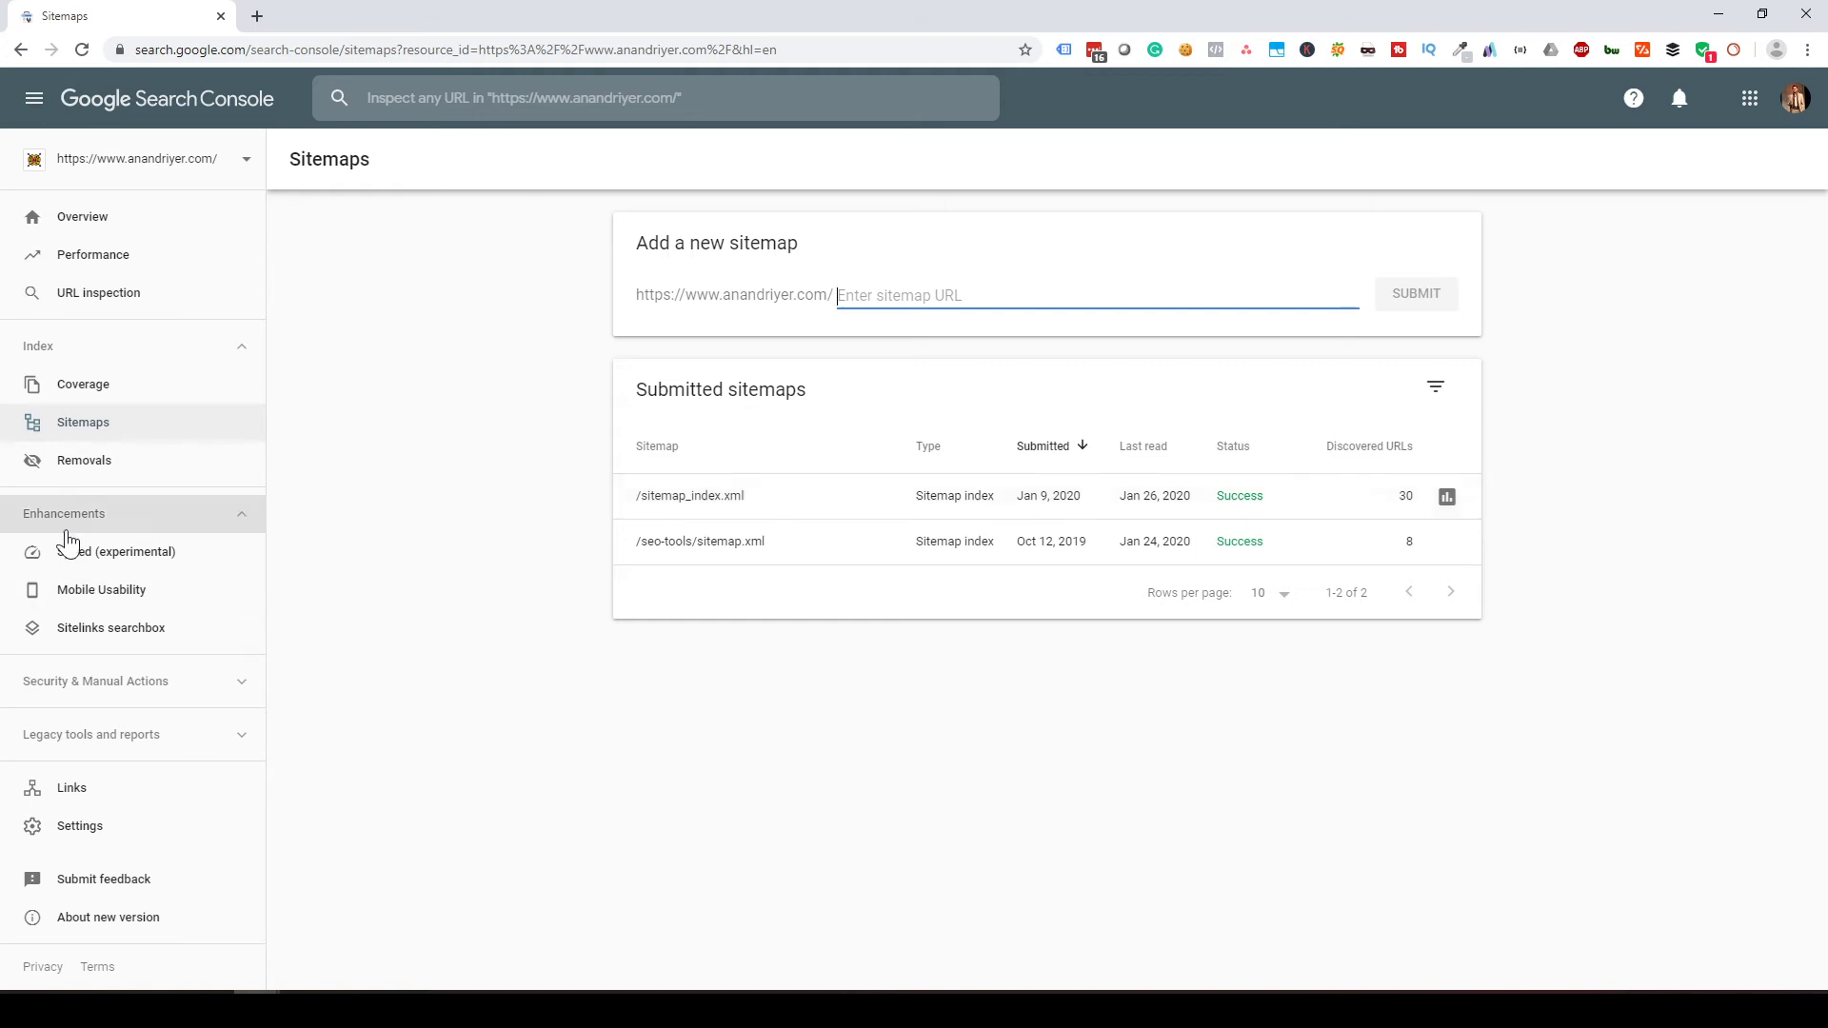
Review the temporary removal requests and open the Speed (experimental) report
left_click(91, 466)
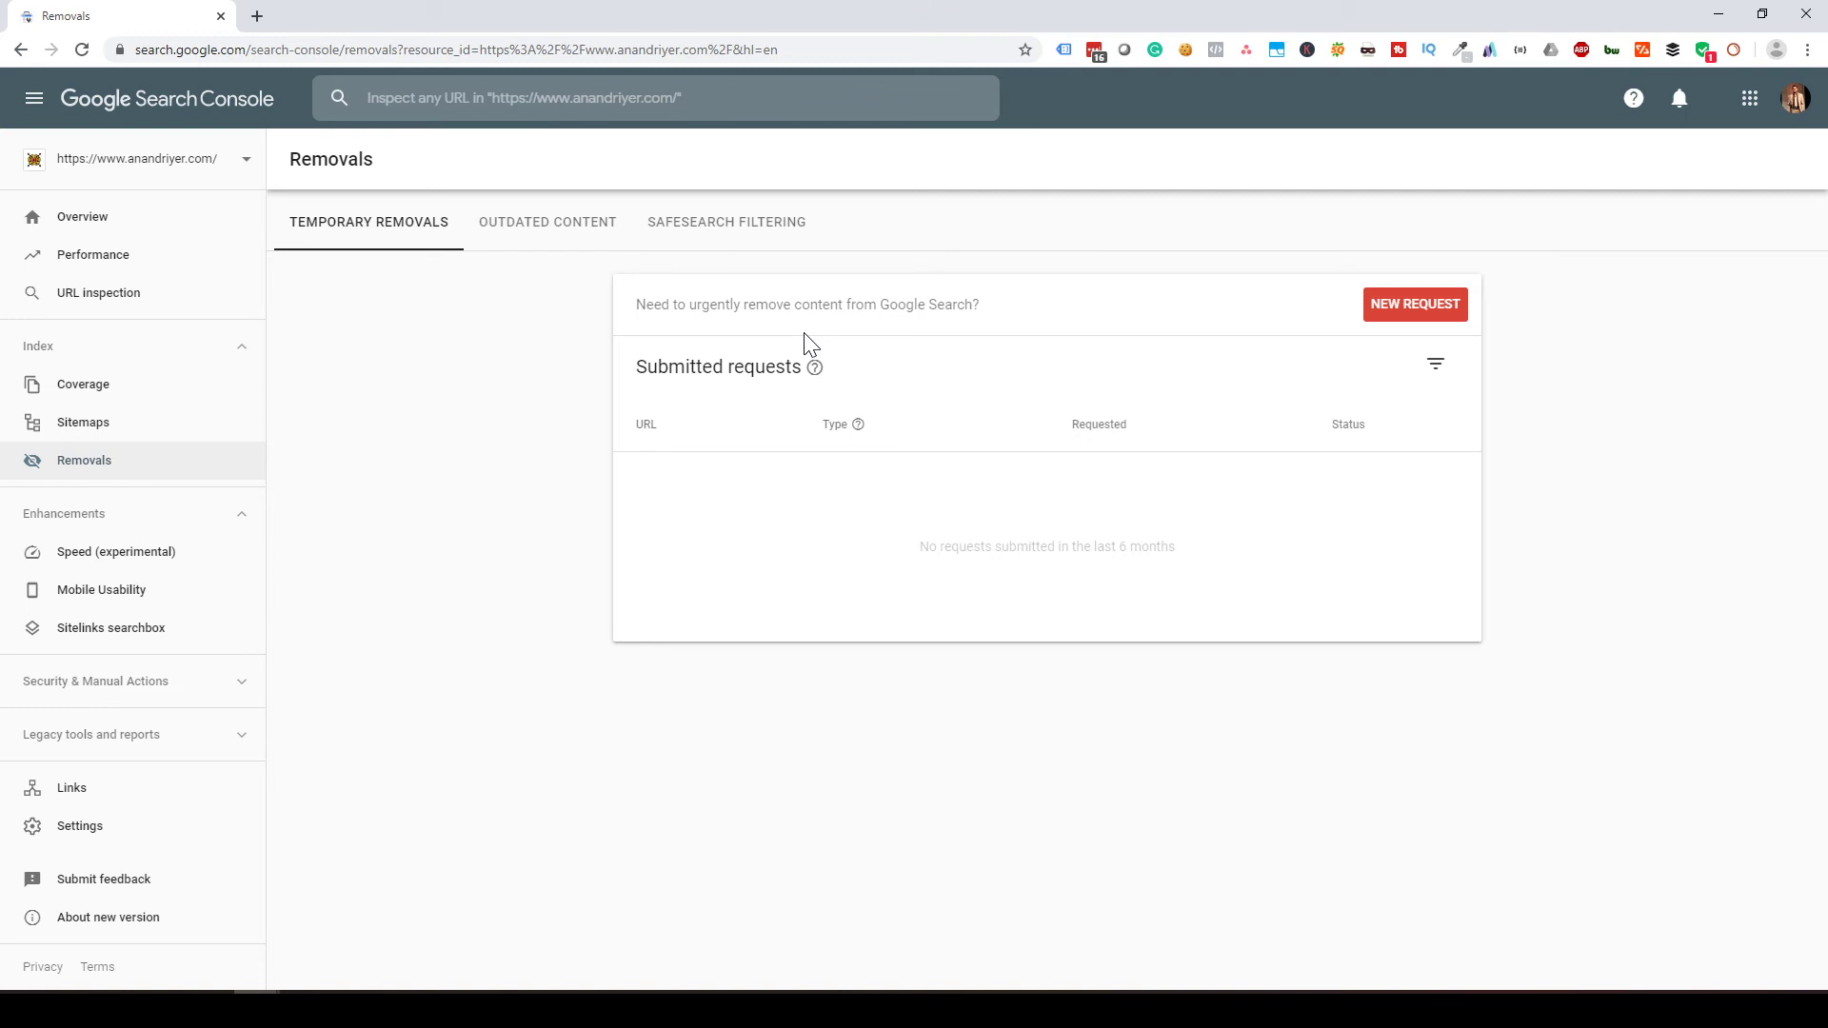
mouse_move(815, 371)
left_click(131, 562)
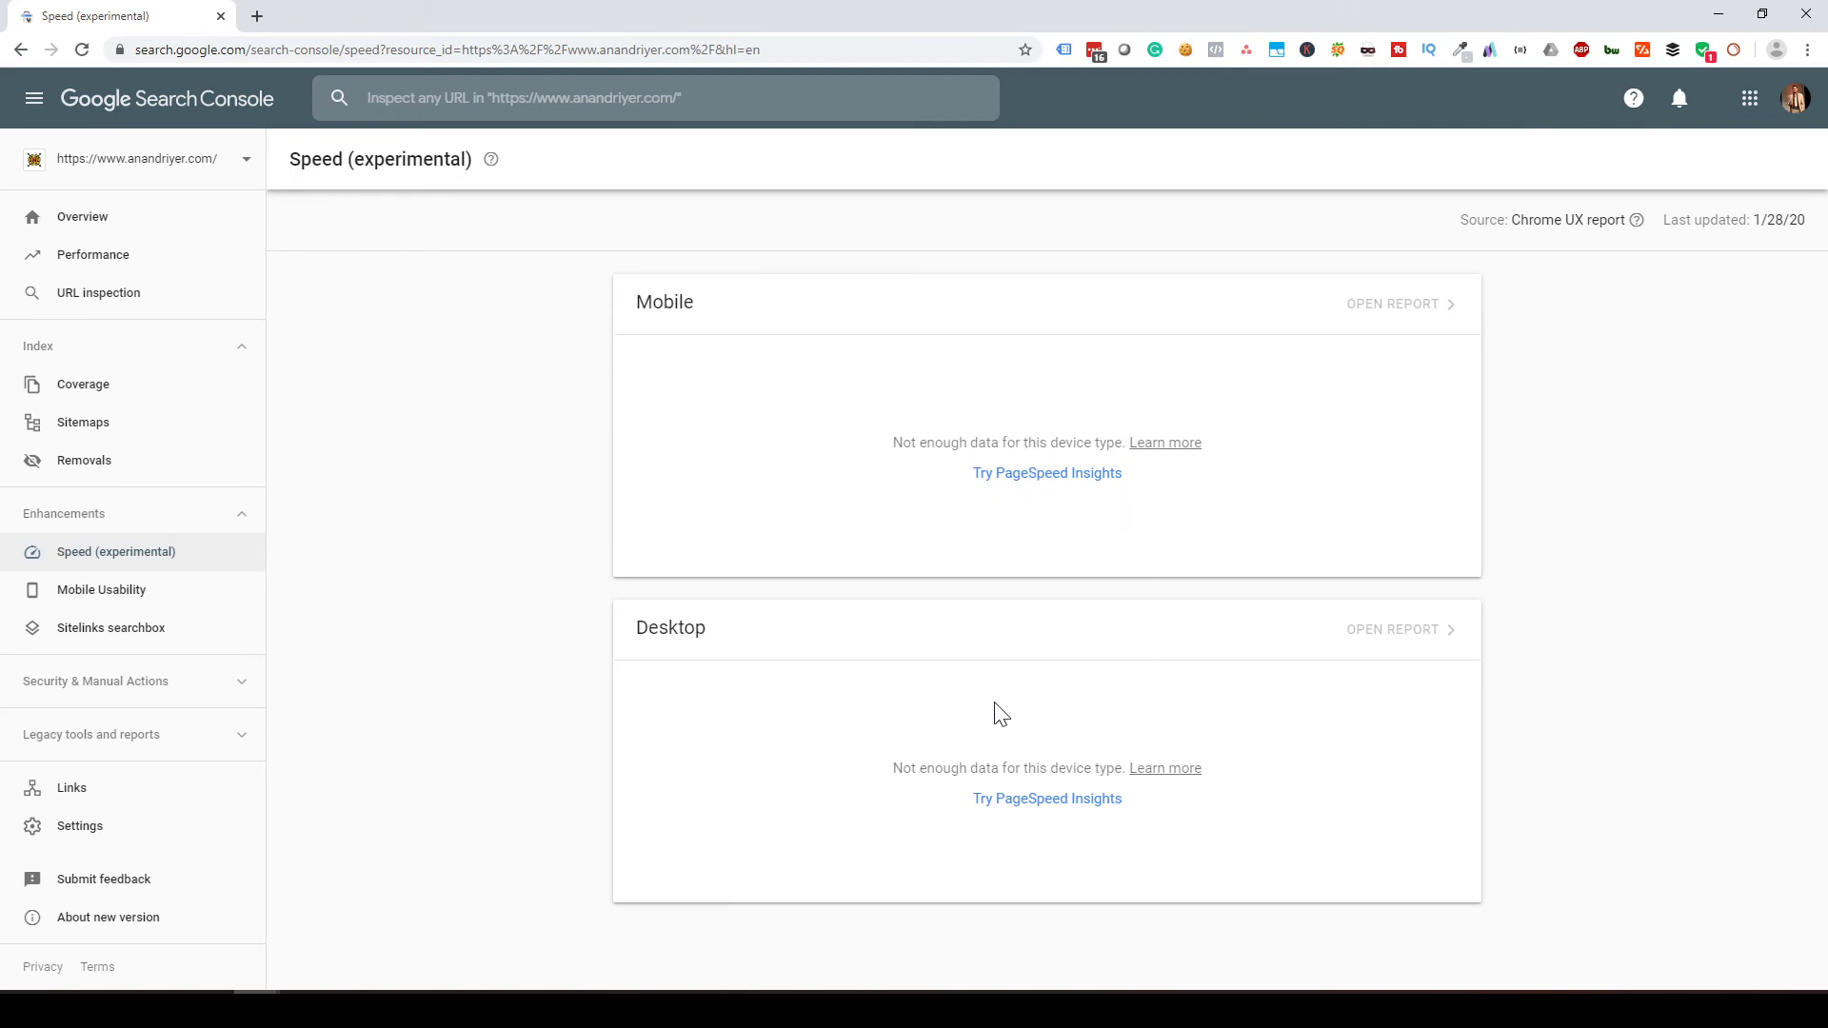
Examine the Mobile Usability report's chart and the details of its listed issues
left_click(173, 593)
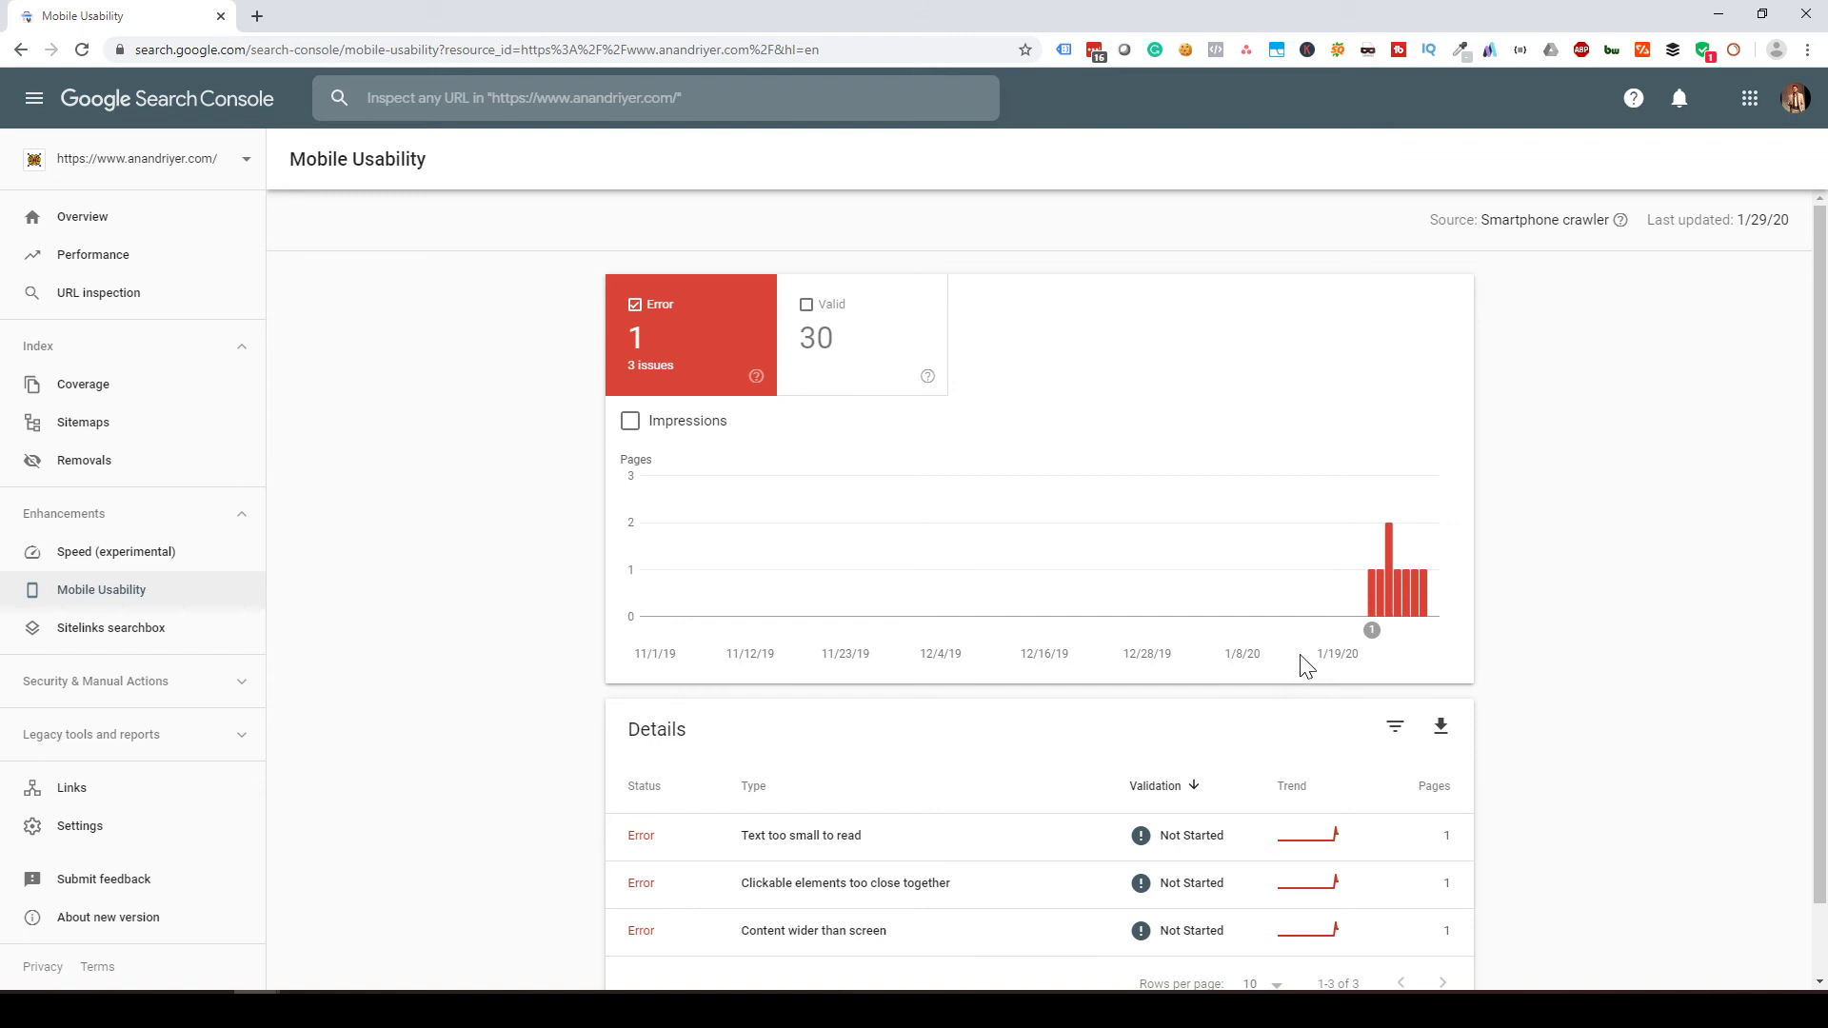
scroll(1301, 656, "down", 1)
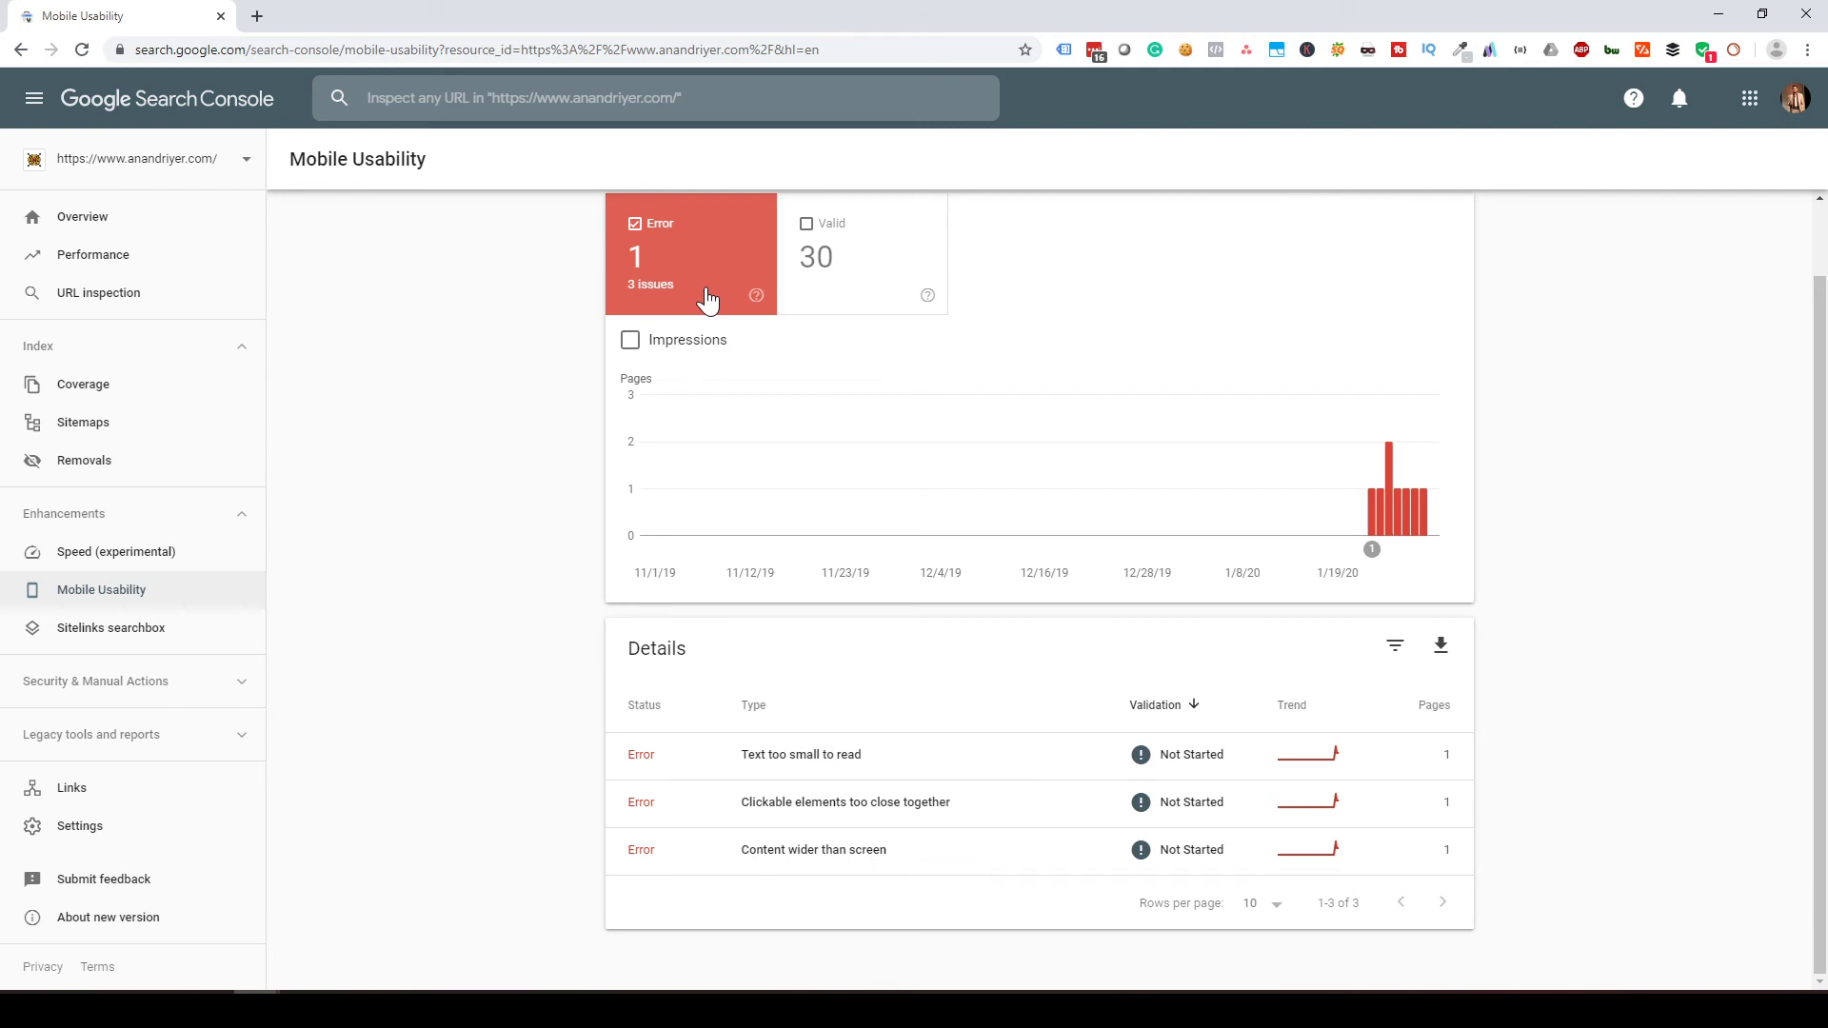
mouse_move(761, 493)
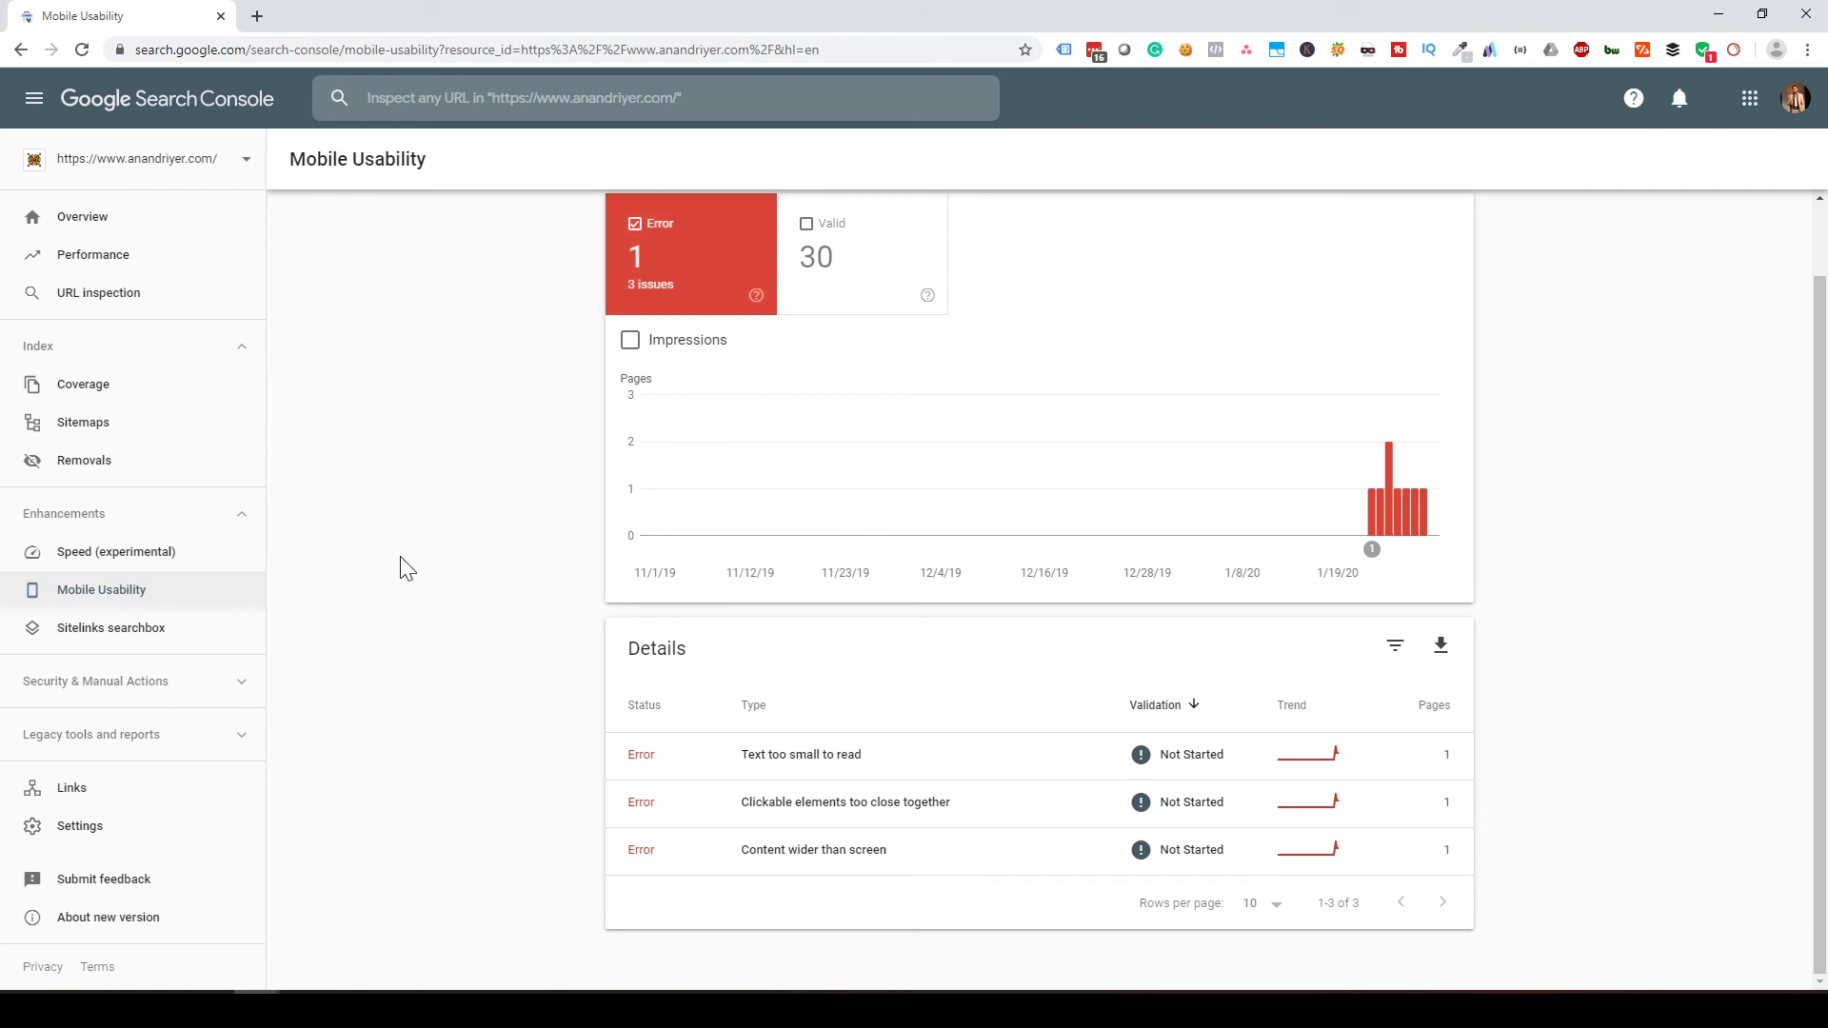
Check the site for manual actions and security issues
left_click(218, 691)
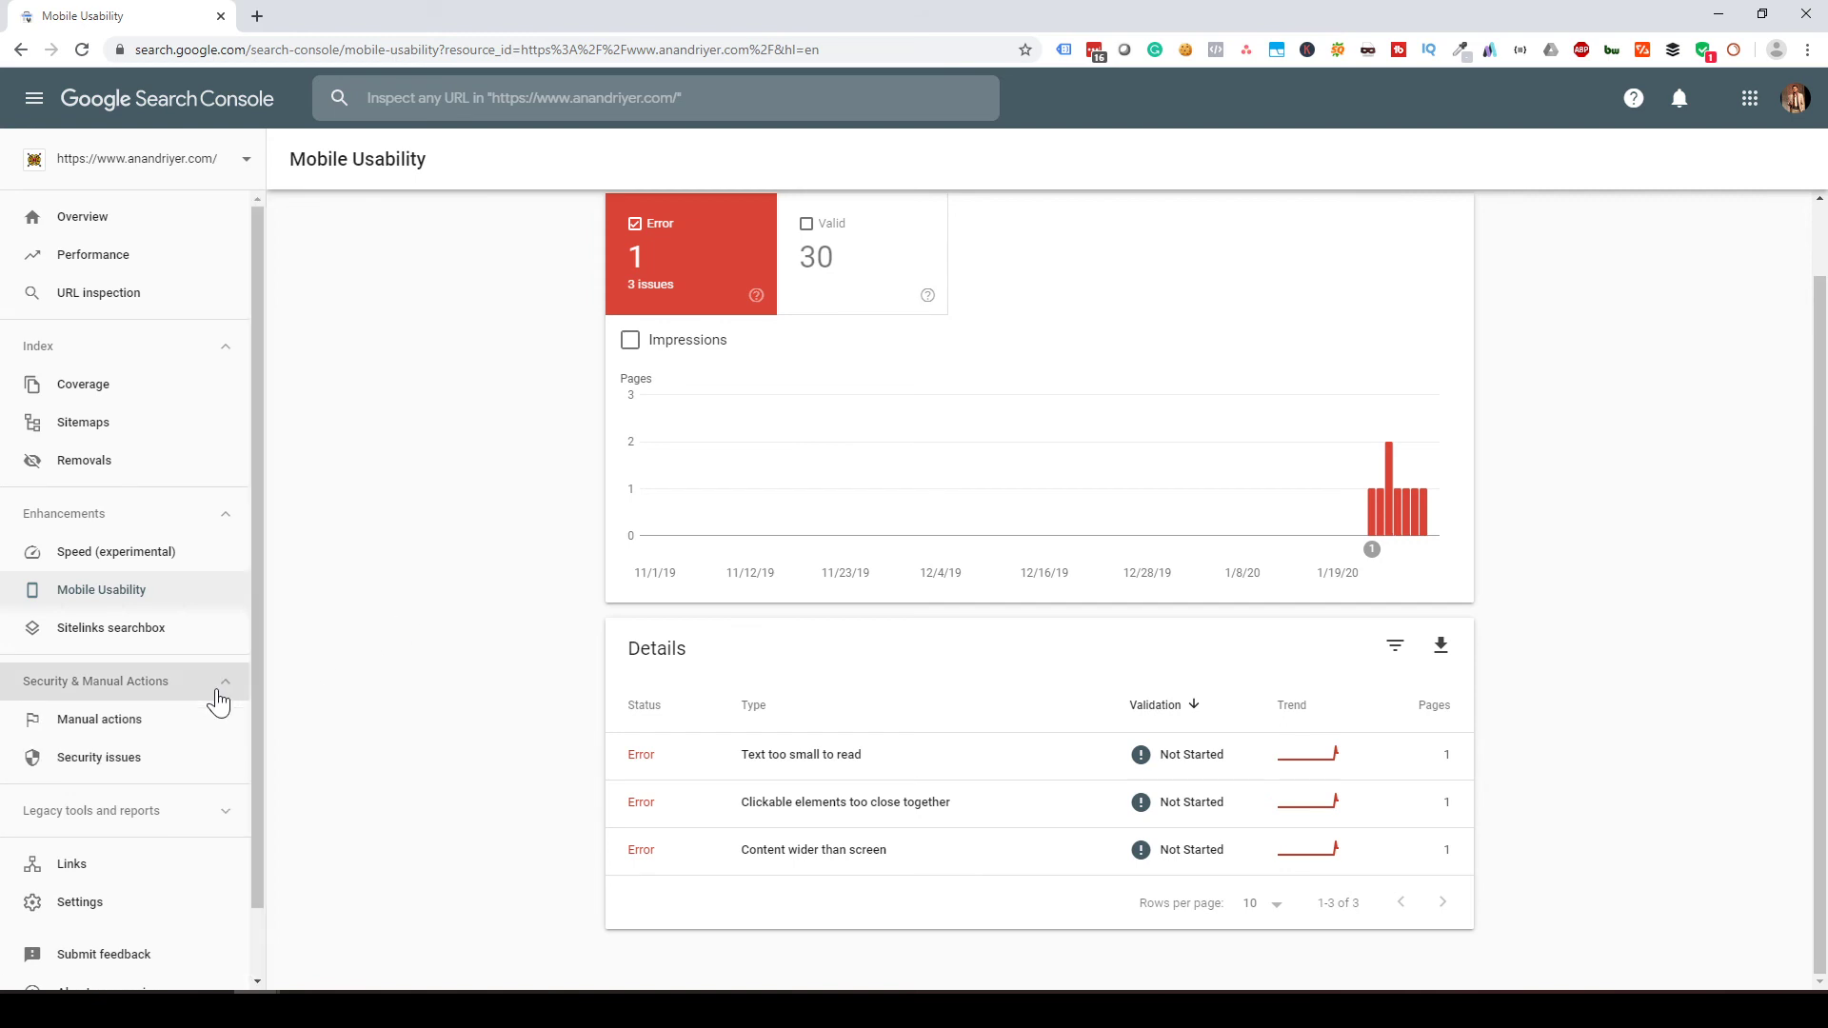
left_click(131, 719)
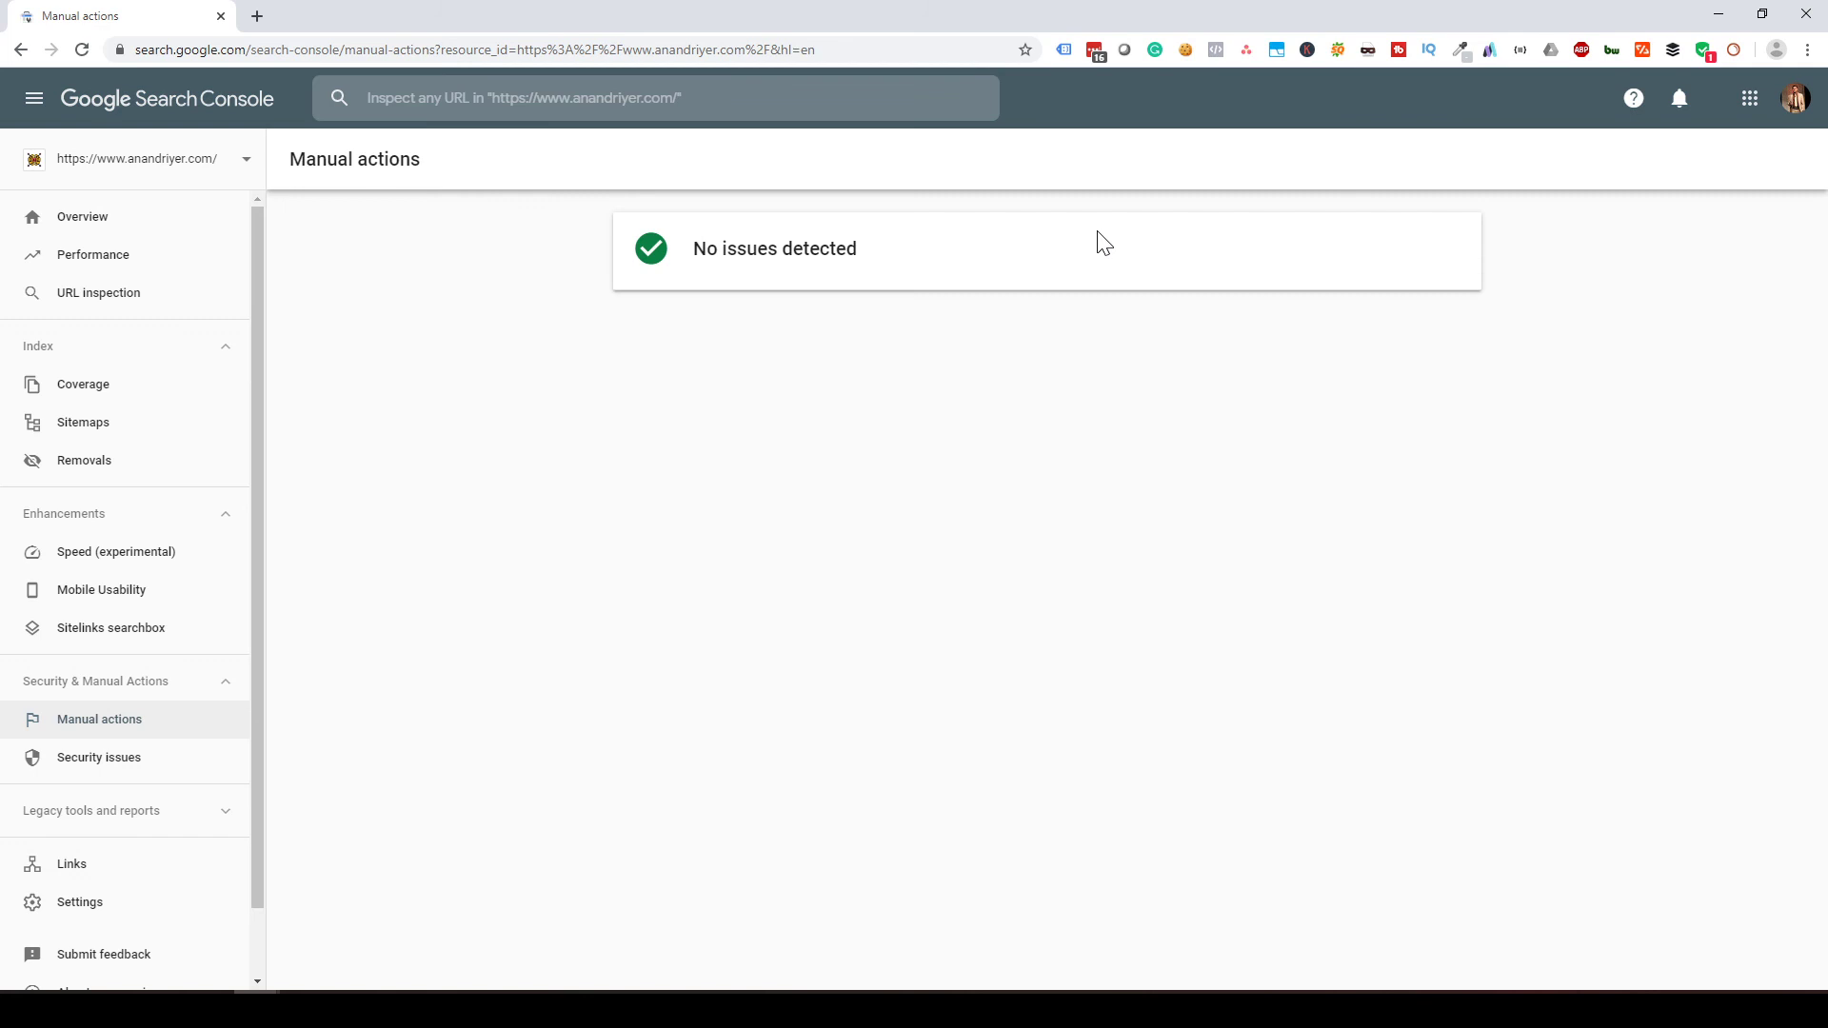
left_click(113, 771)
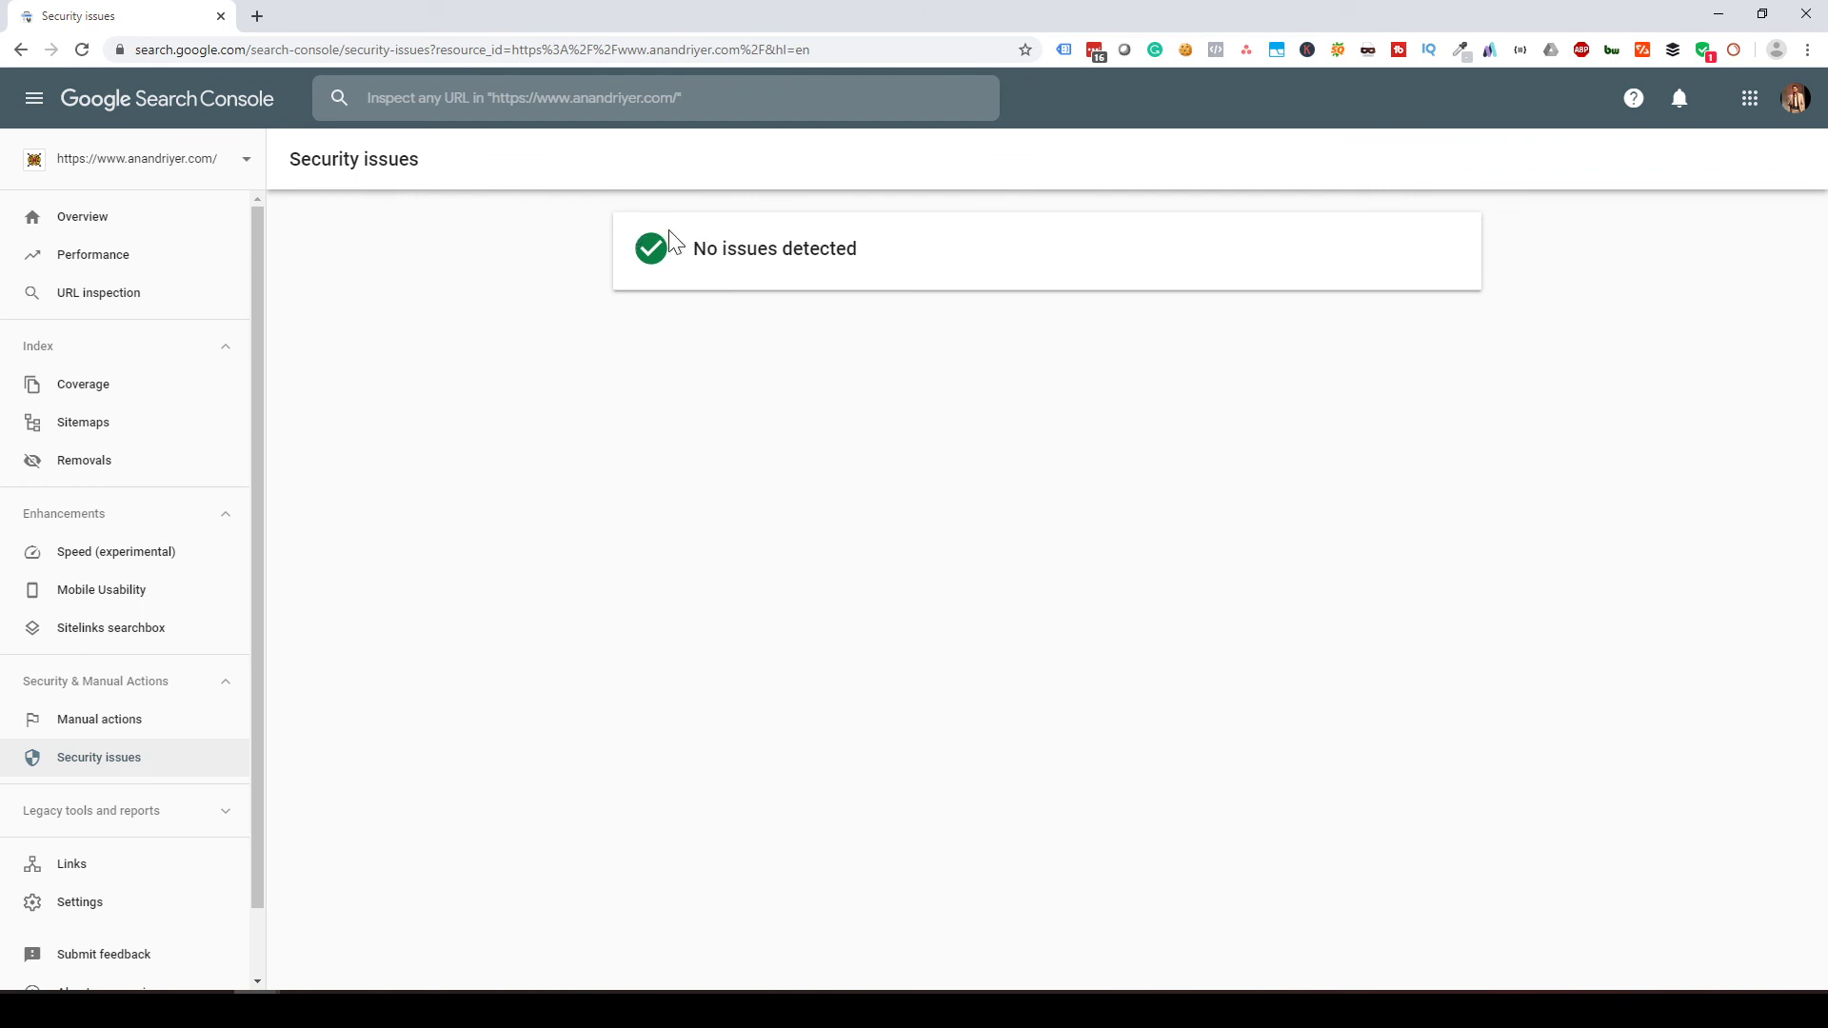
left_click(104, 722)
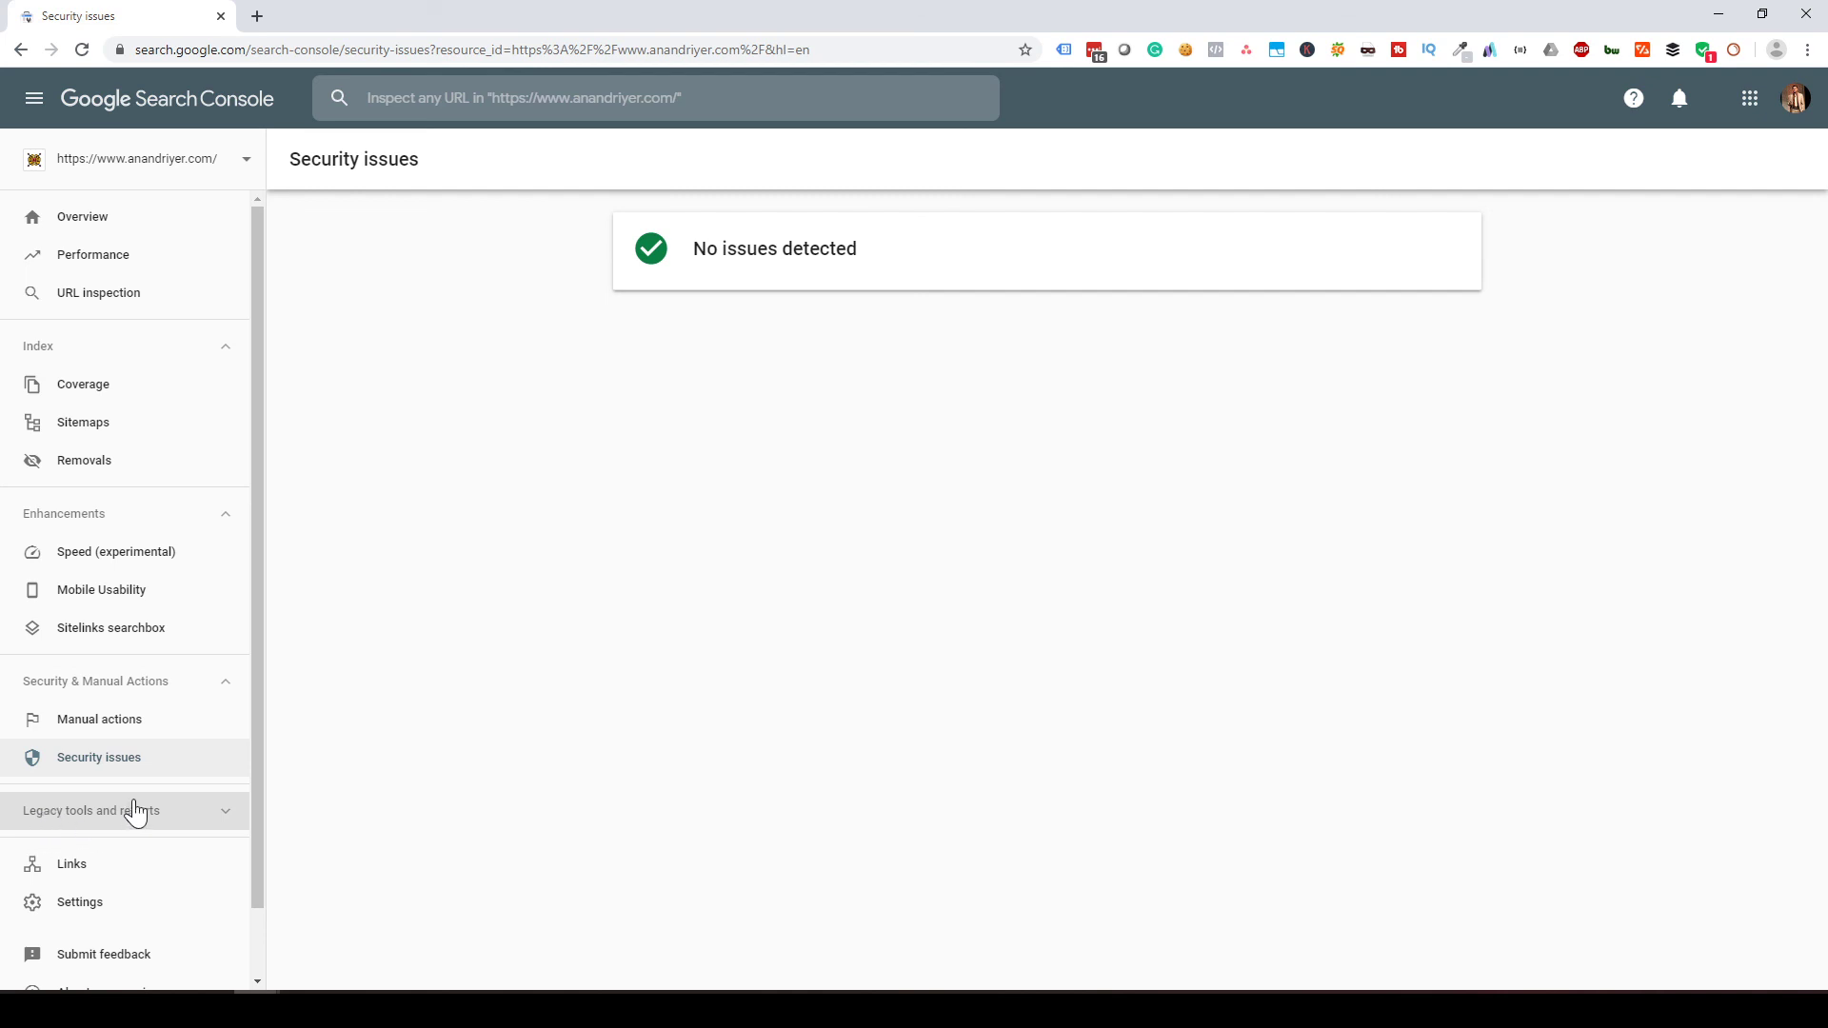
Review the site's external and internal links and browse the full list of top linking sites
left_click(131, 865)
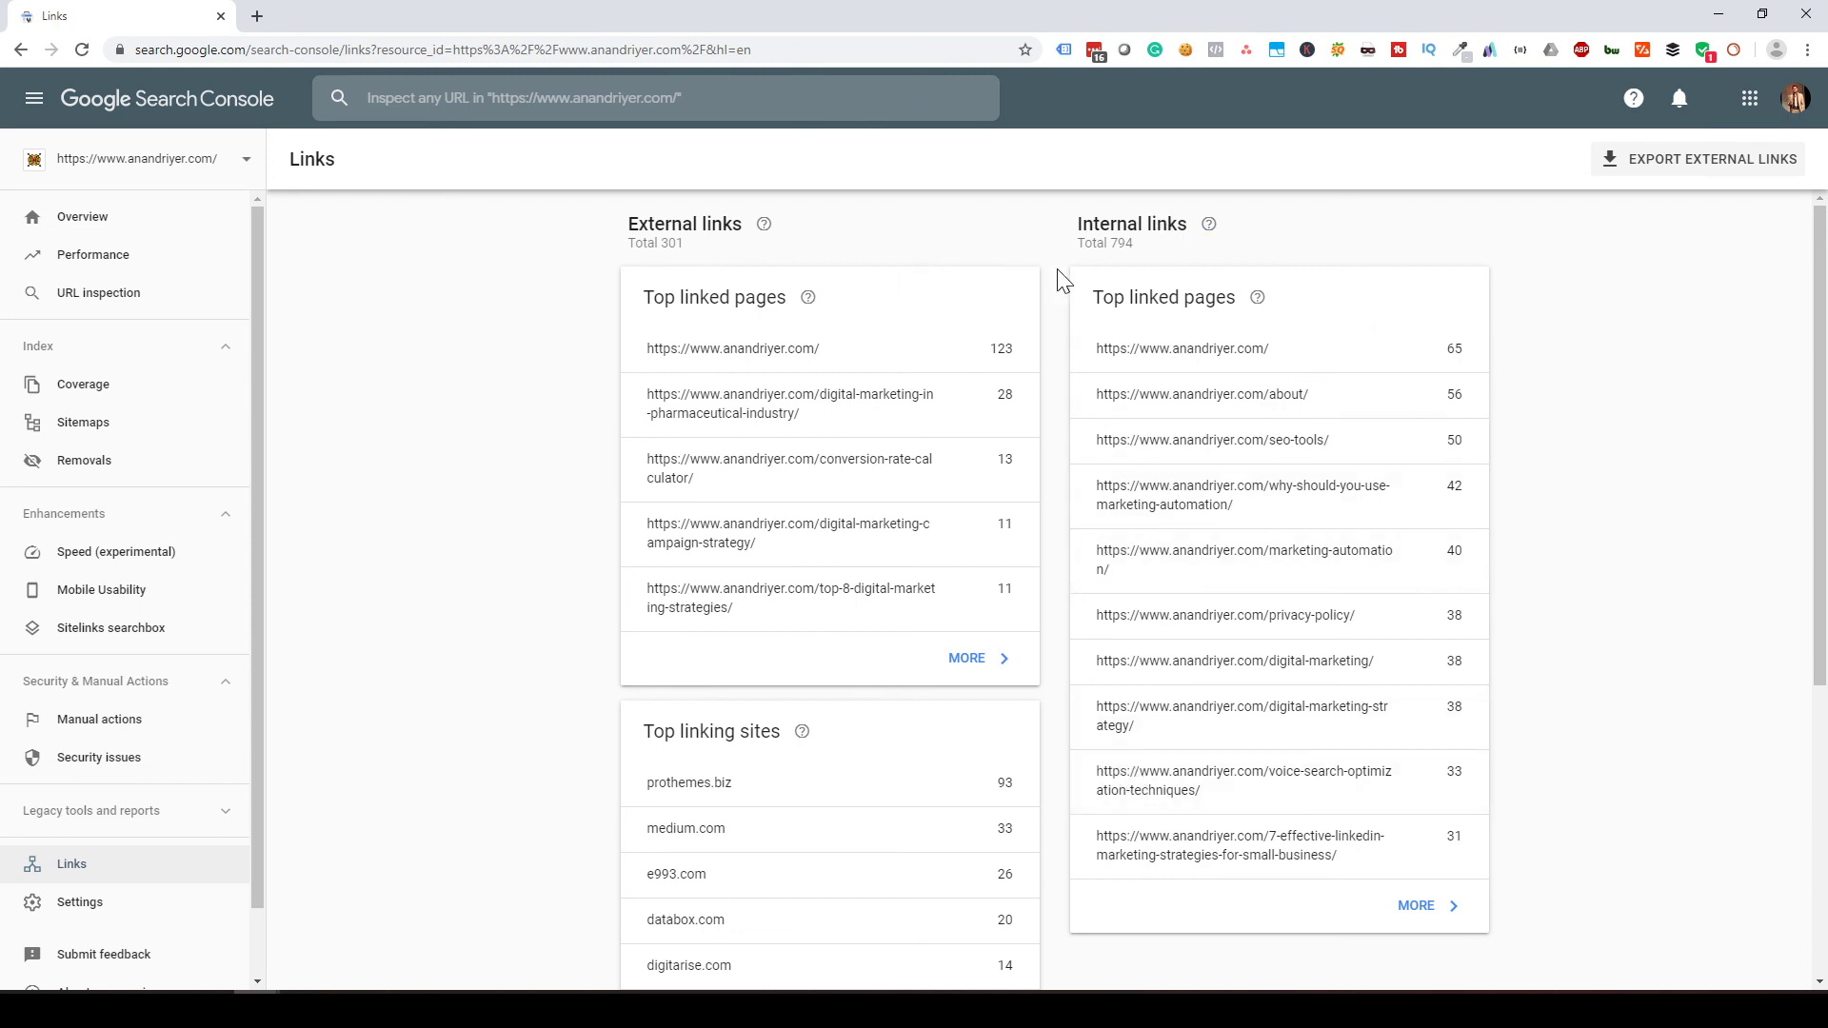
scroll(1073, 625, "down", 4)
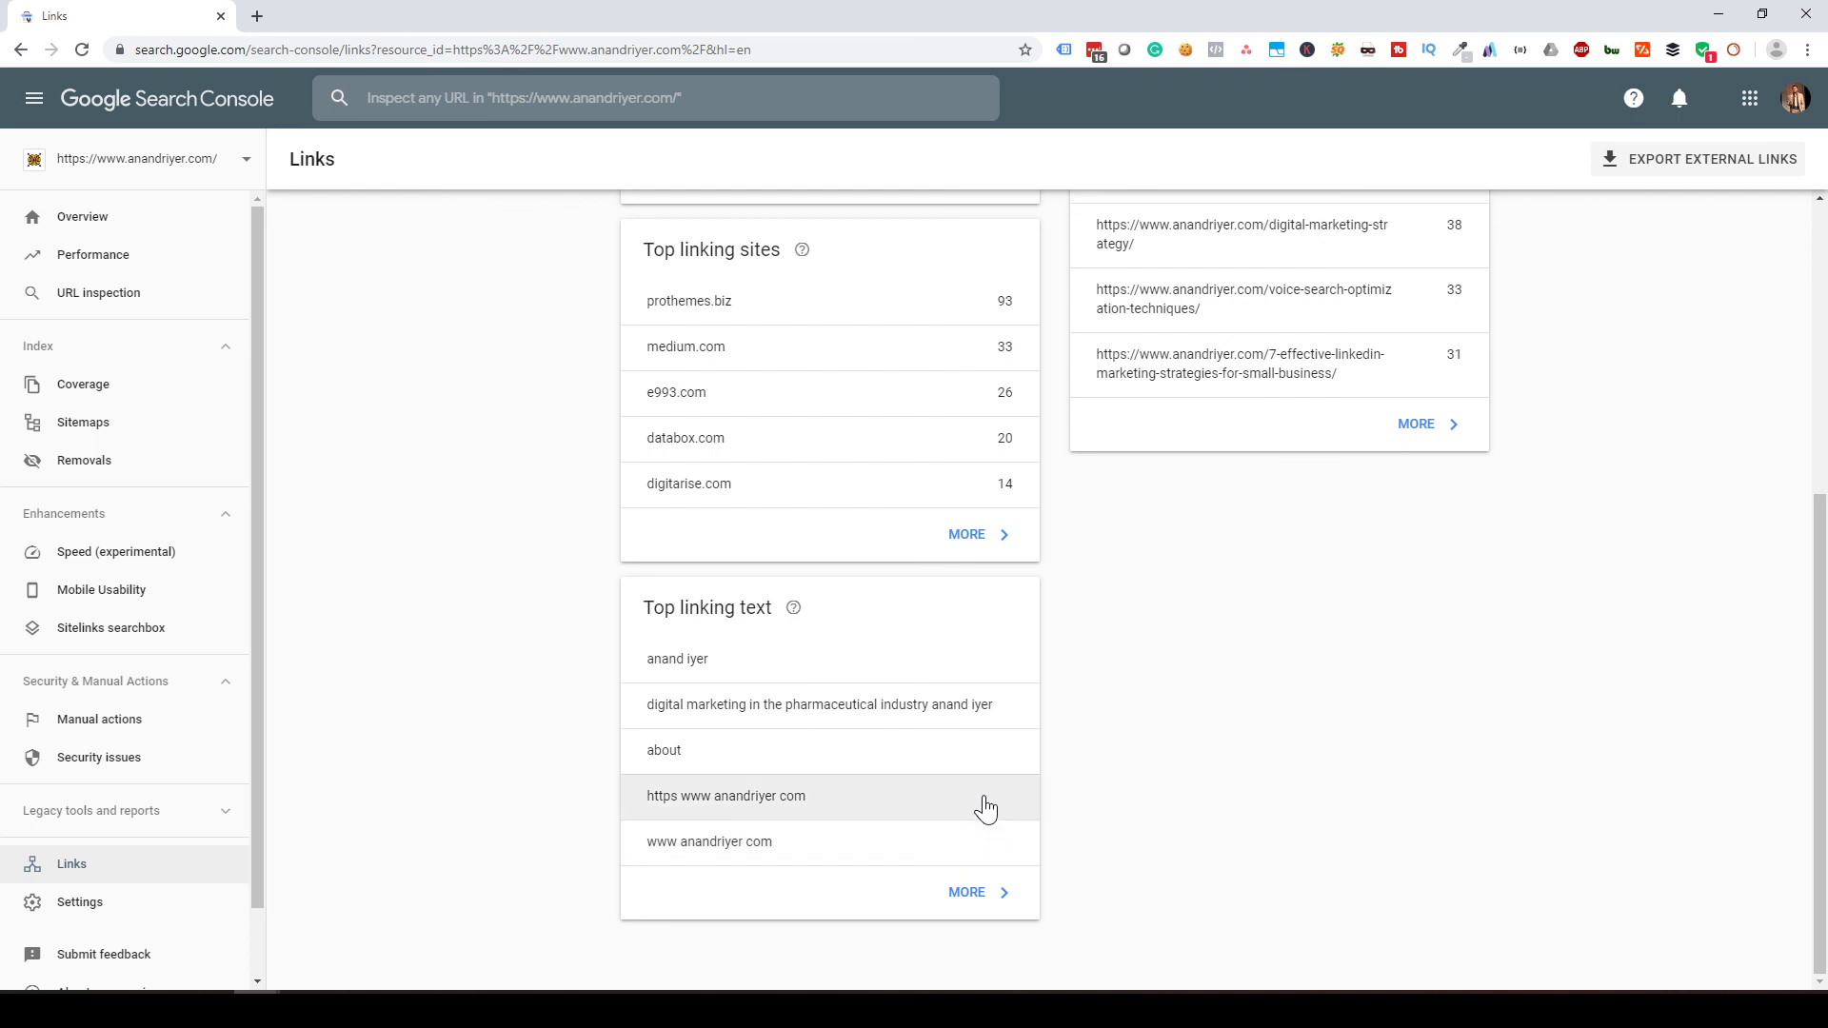
left_click(968, 535)
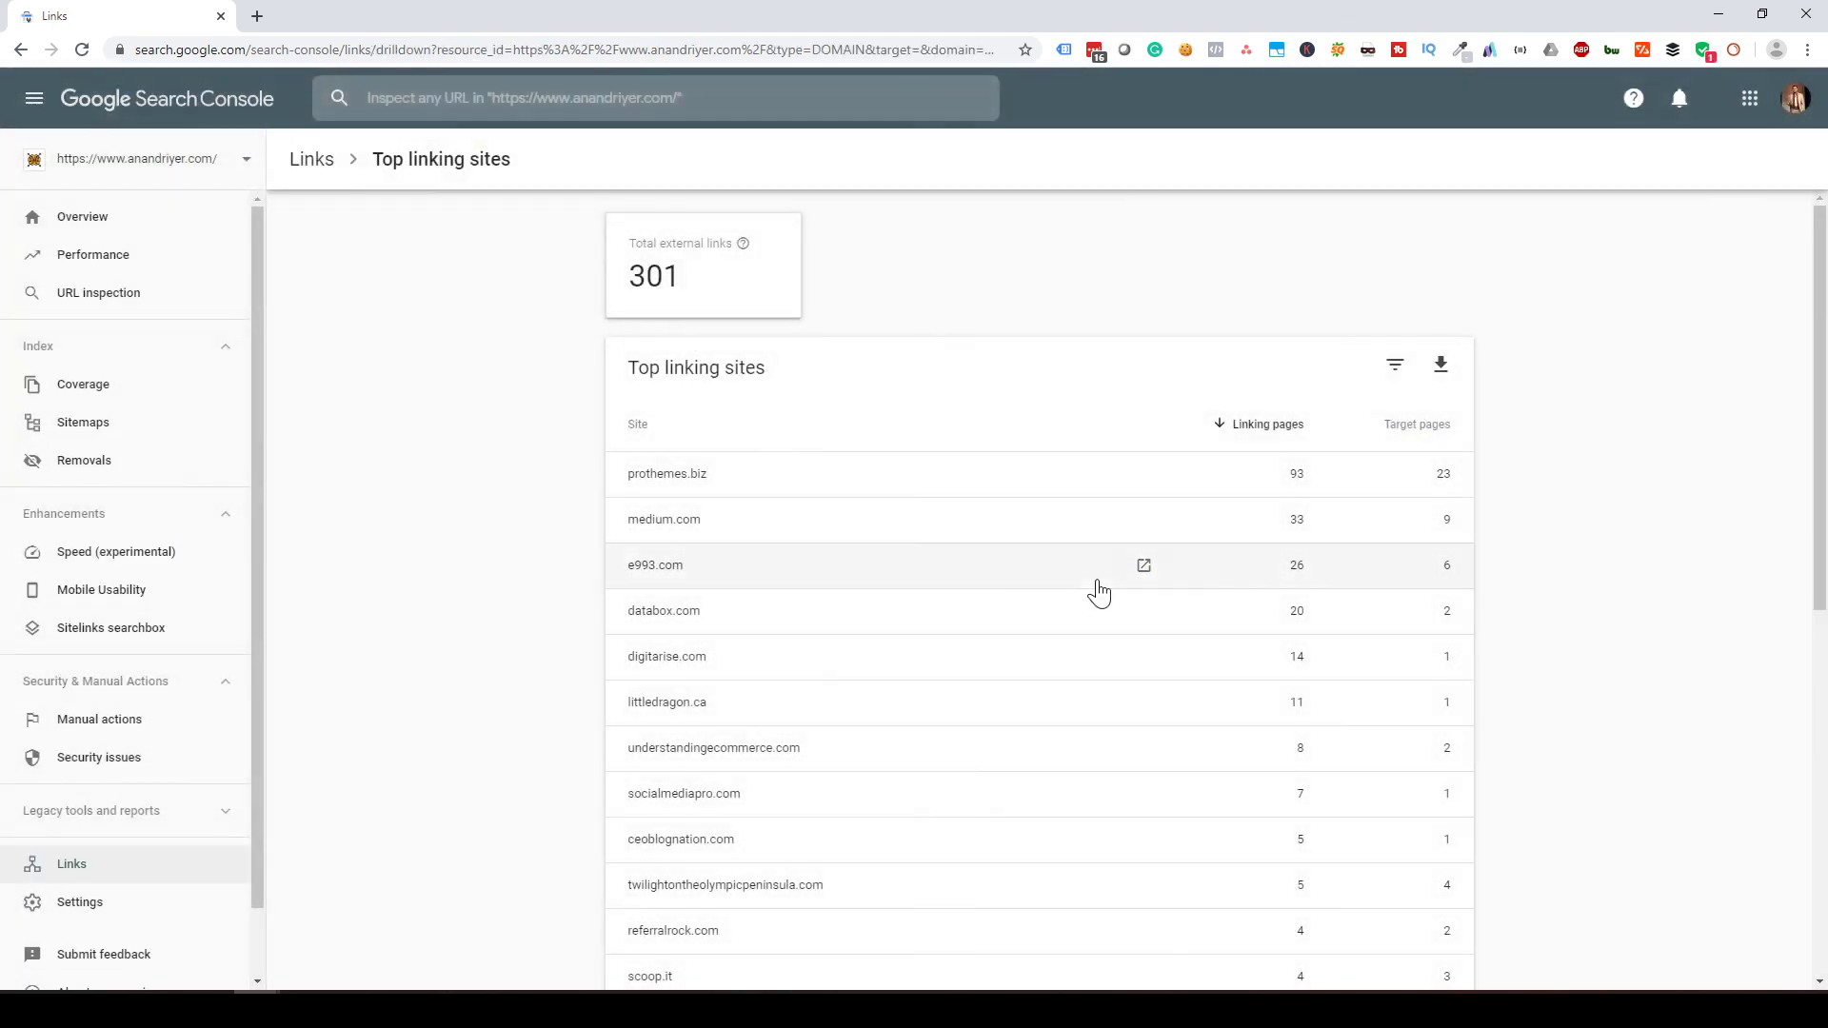
scroll(1419, 571, "down", 3)
scroll(1381, 571, "down", 3)
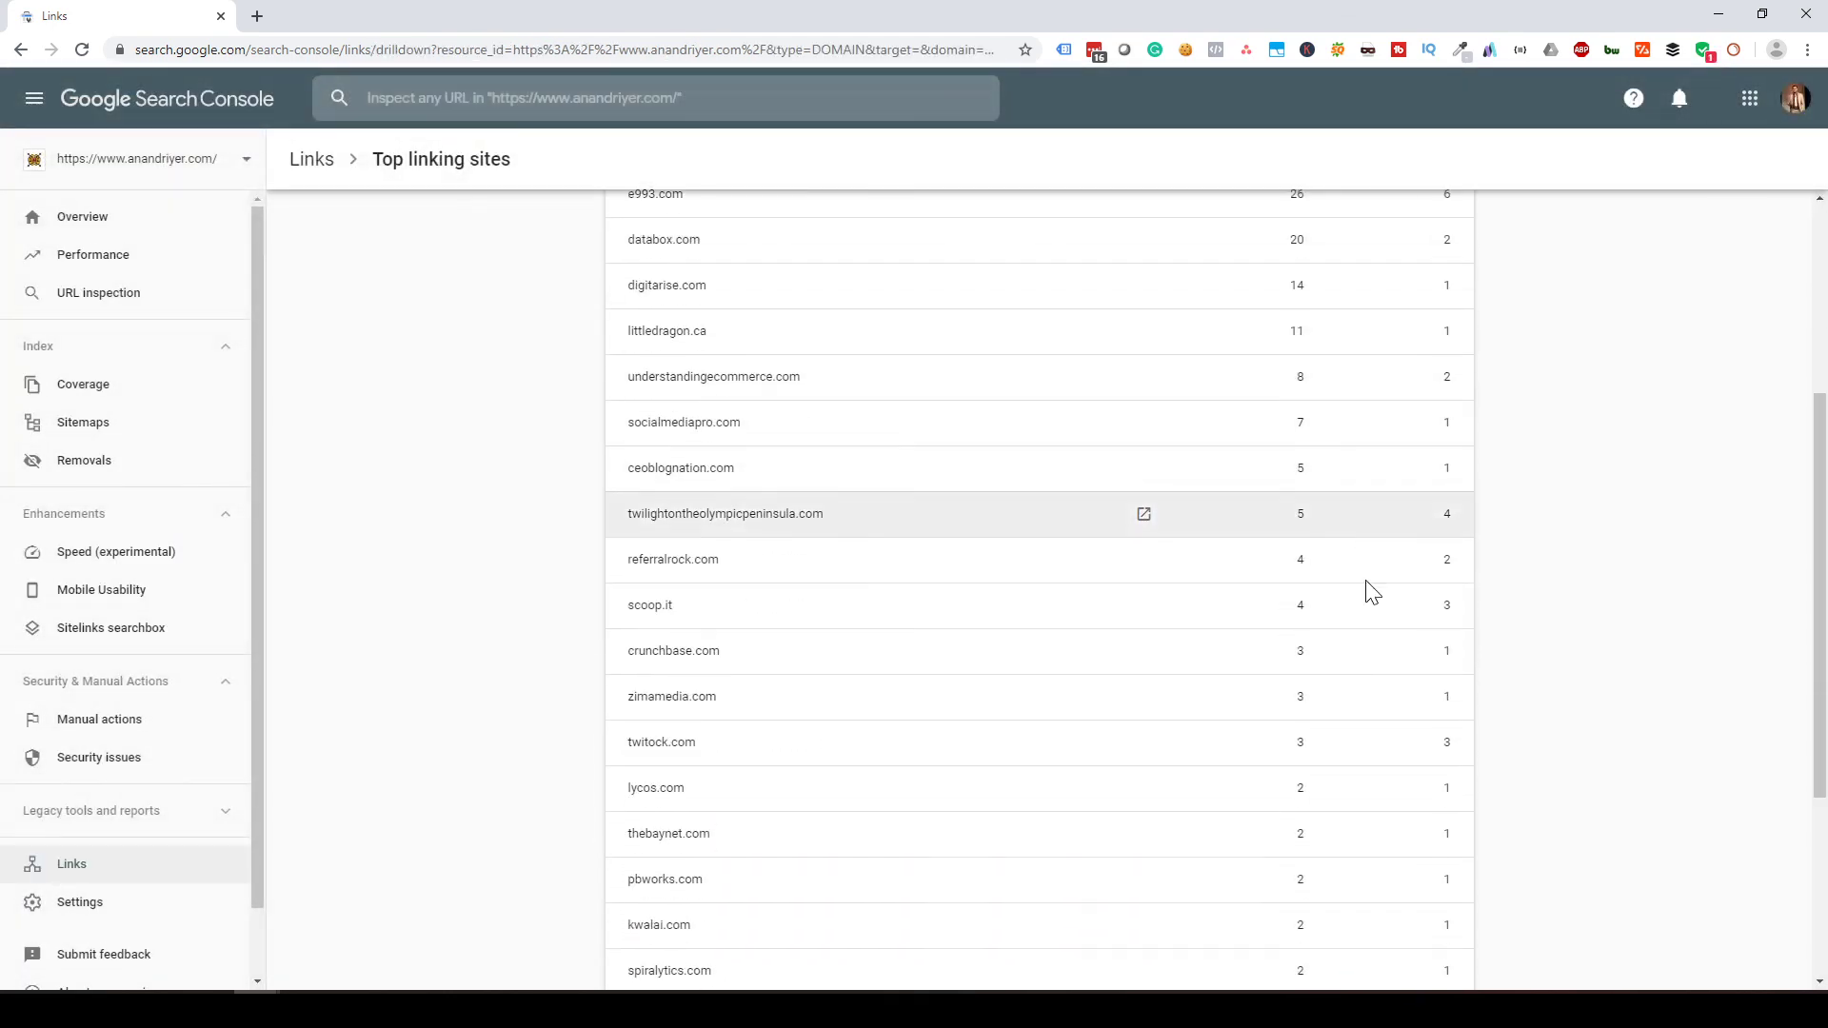
scroll(848, 625, "down", 3)
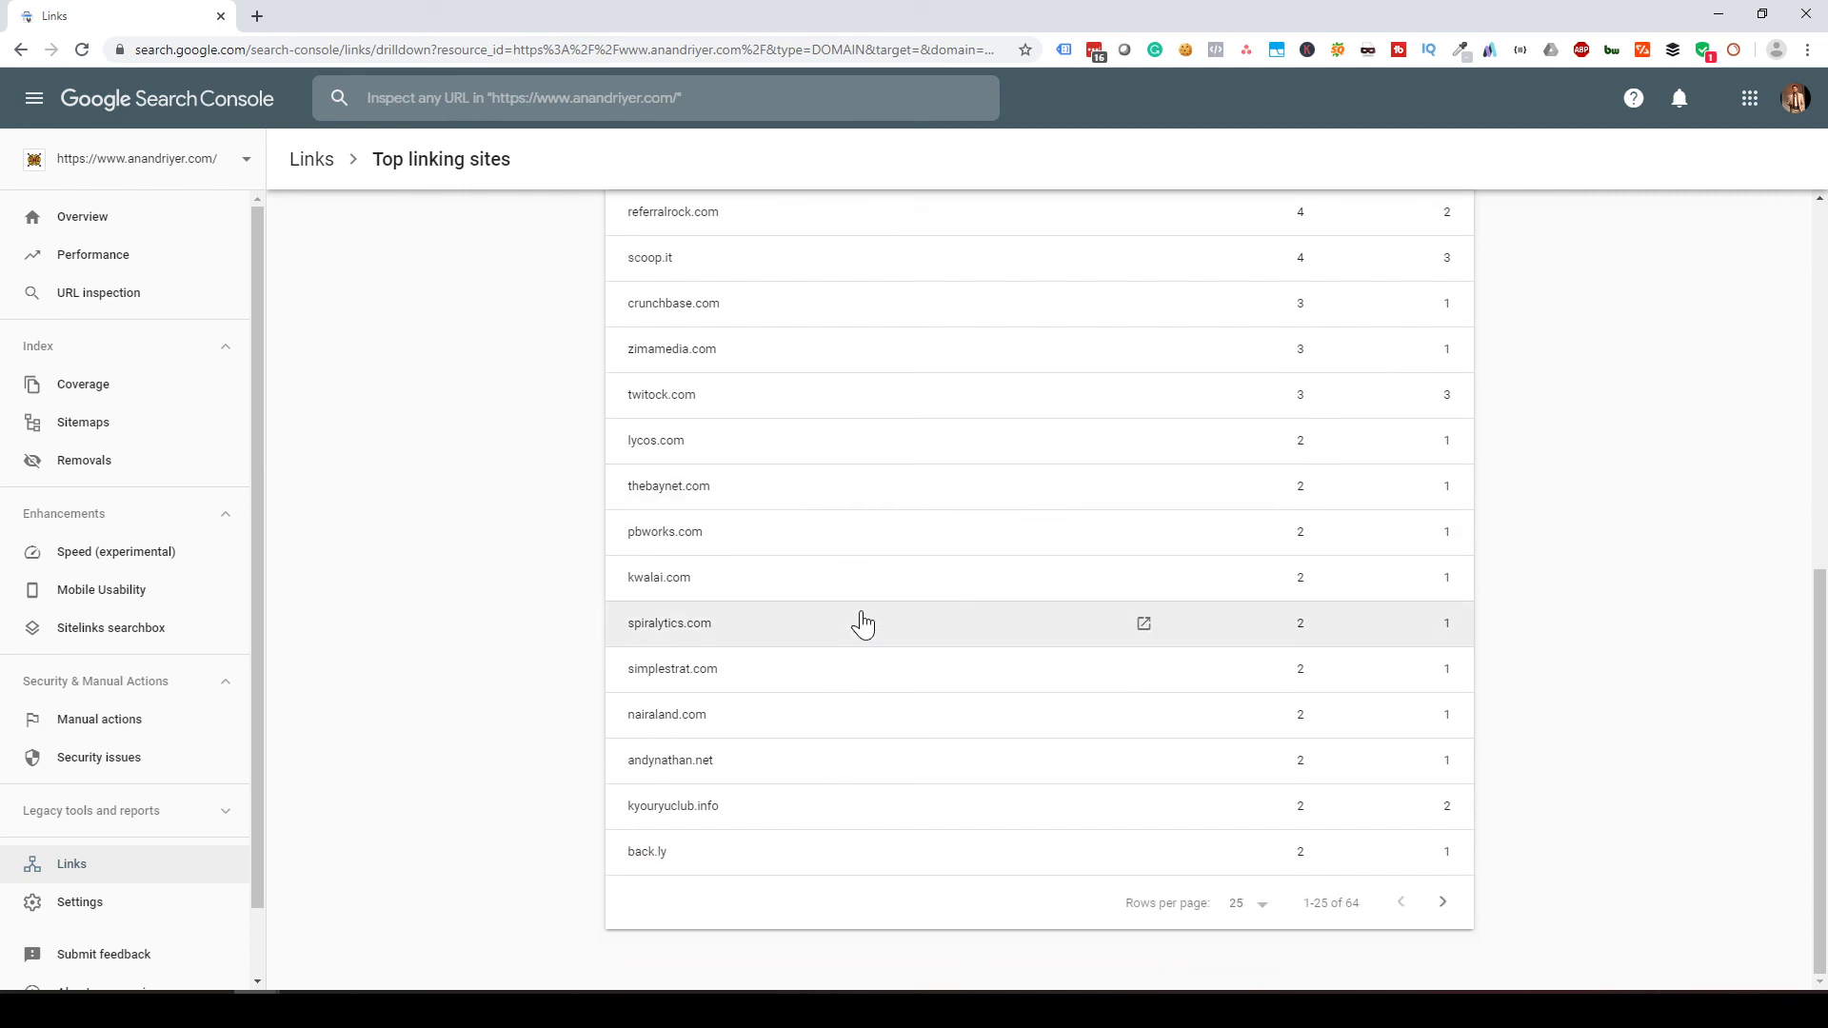
scroll(810, 819, "up", 8)
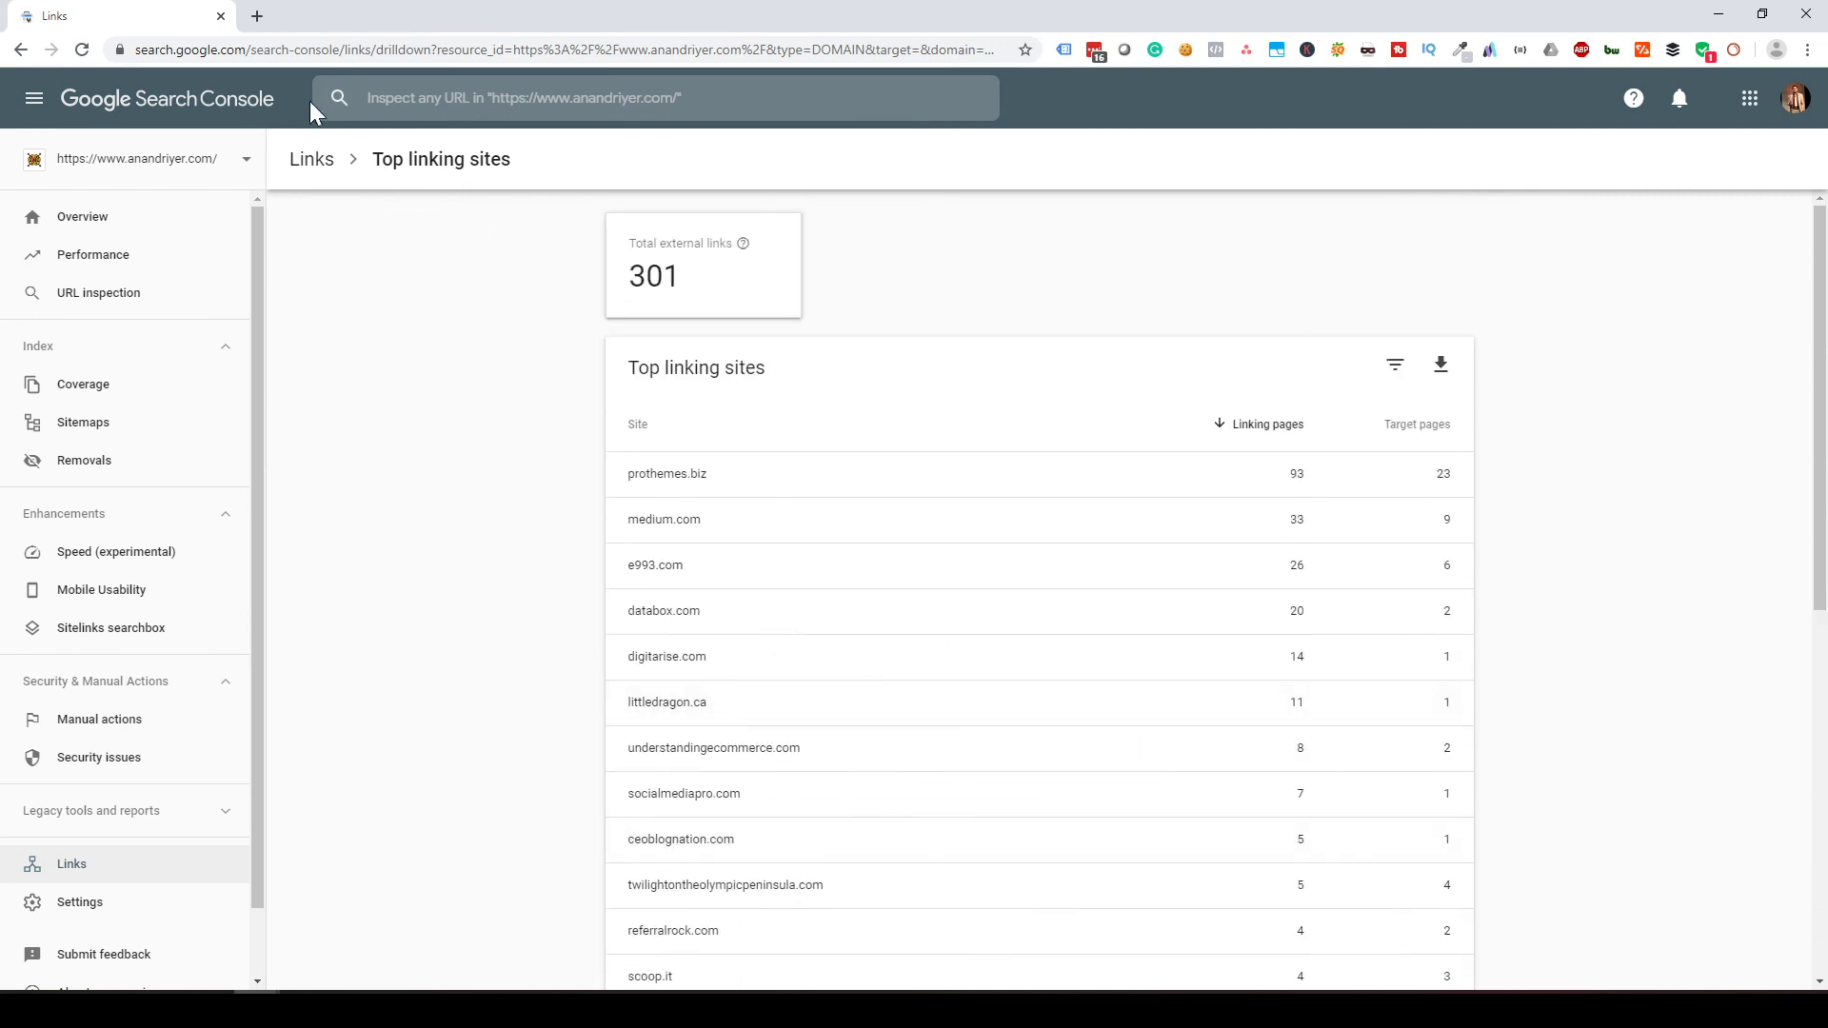
Return to the Links overview and review the top linked pages and top linking sites
left_click(314, 161)
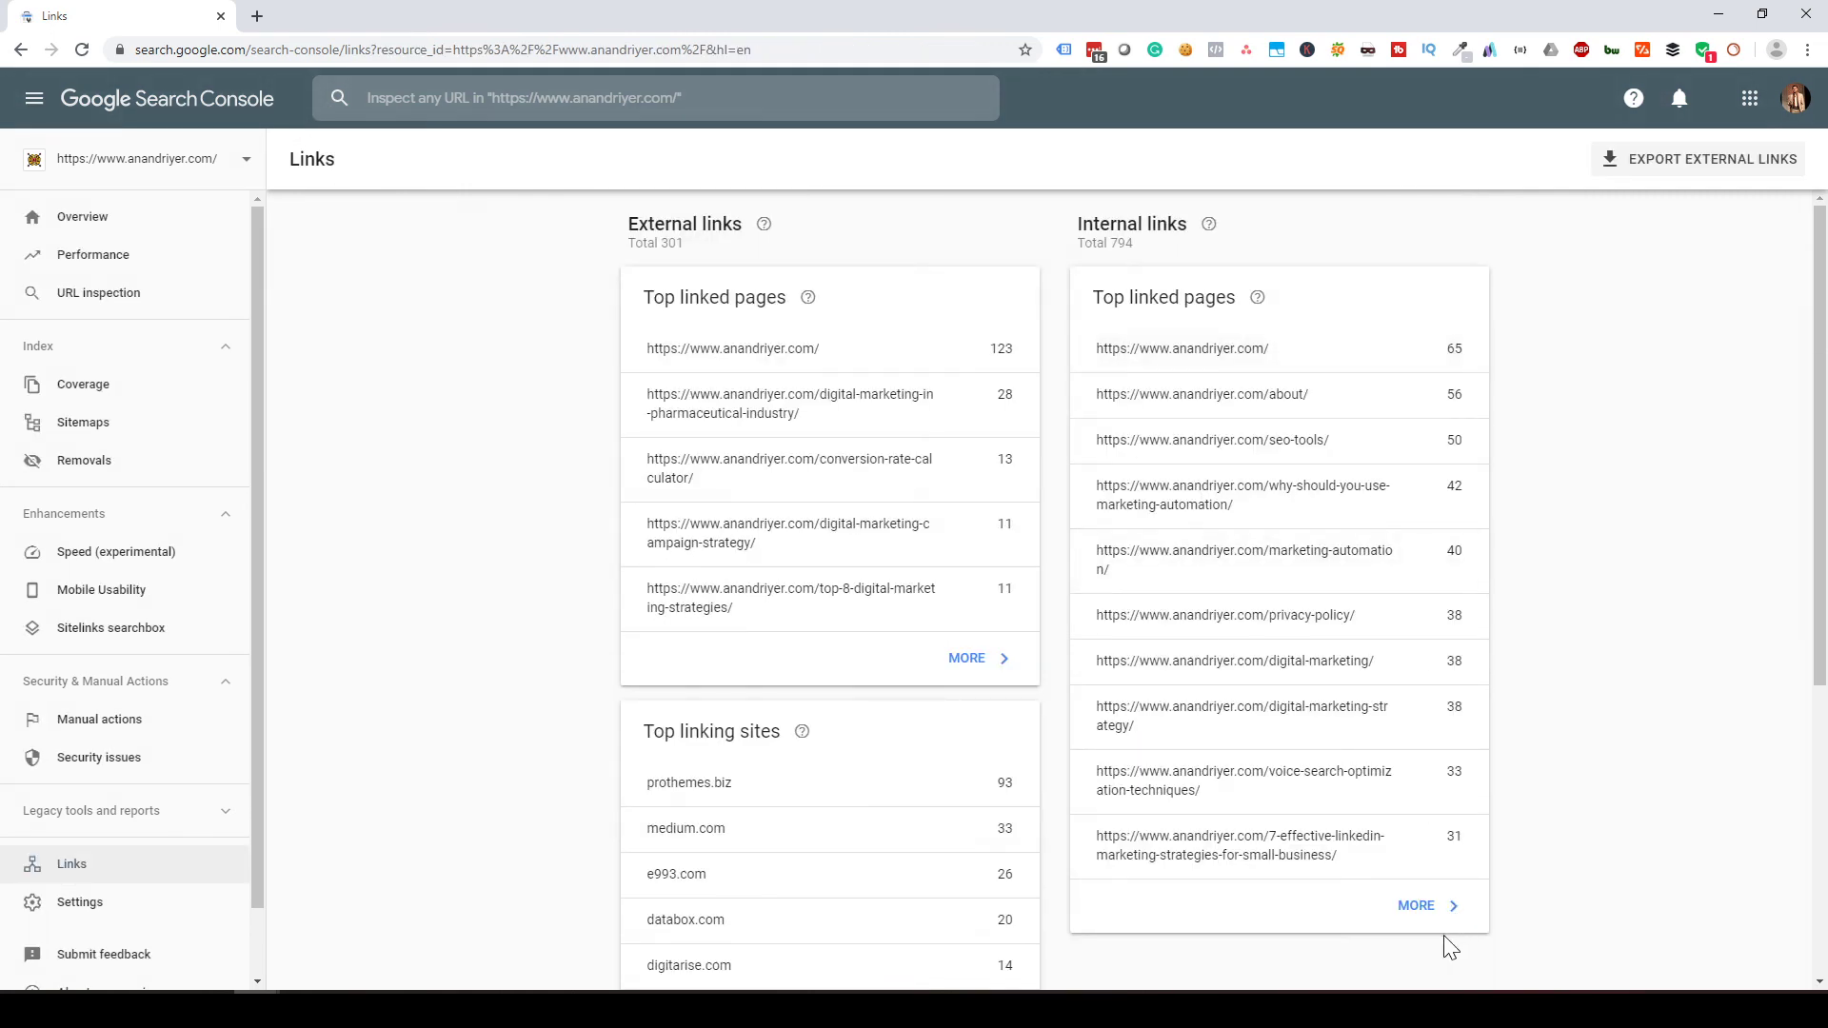
scroll(666, 724, "down", 1)
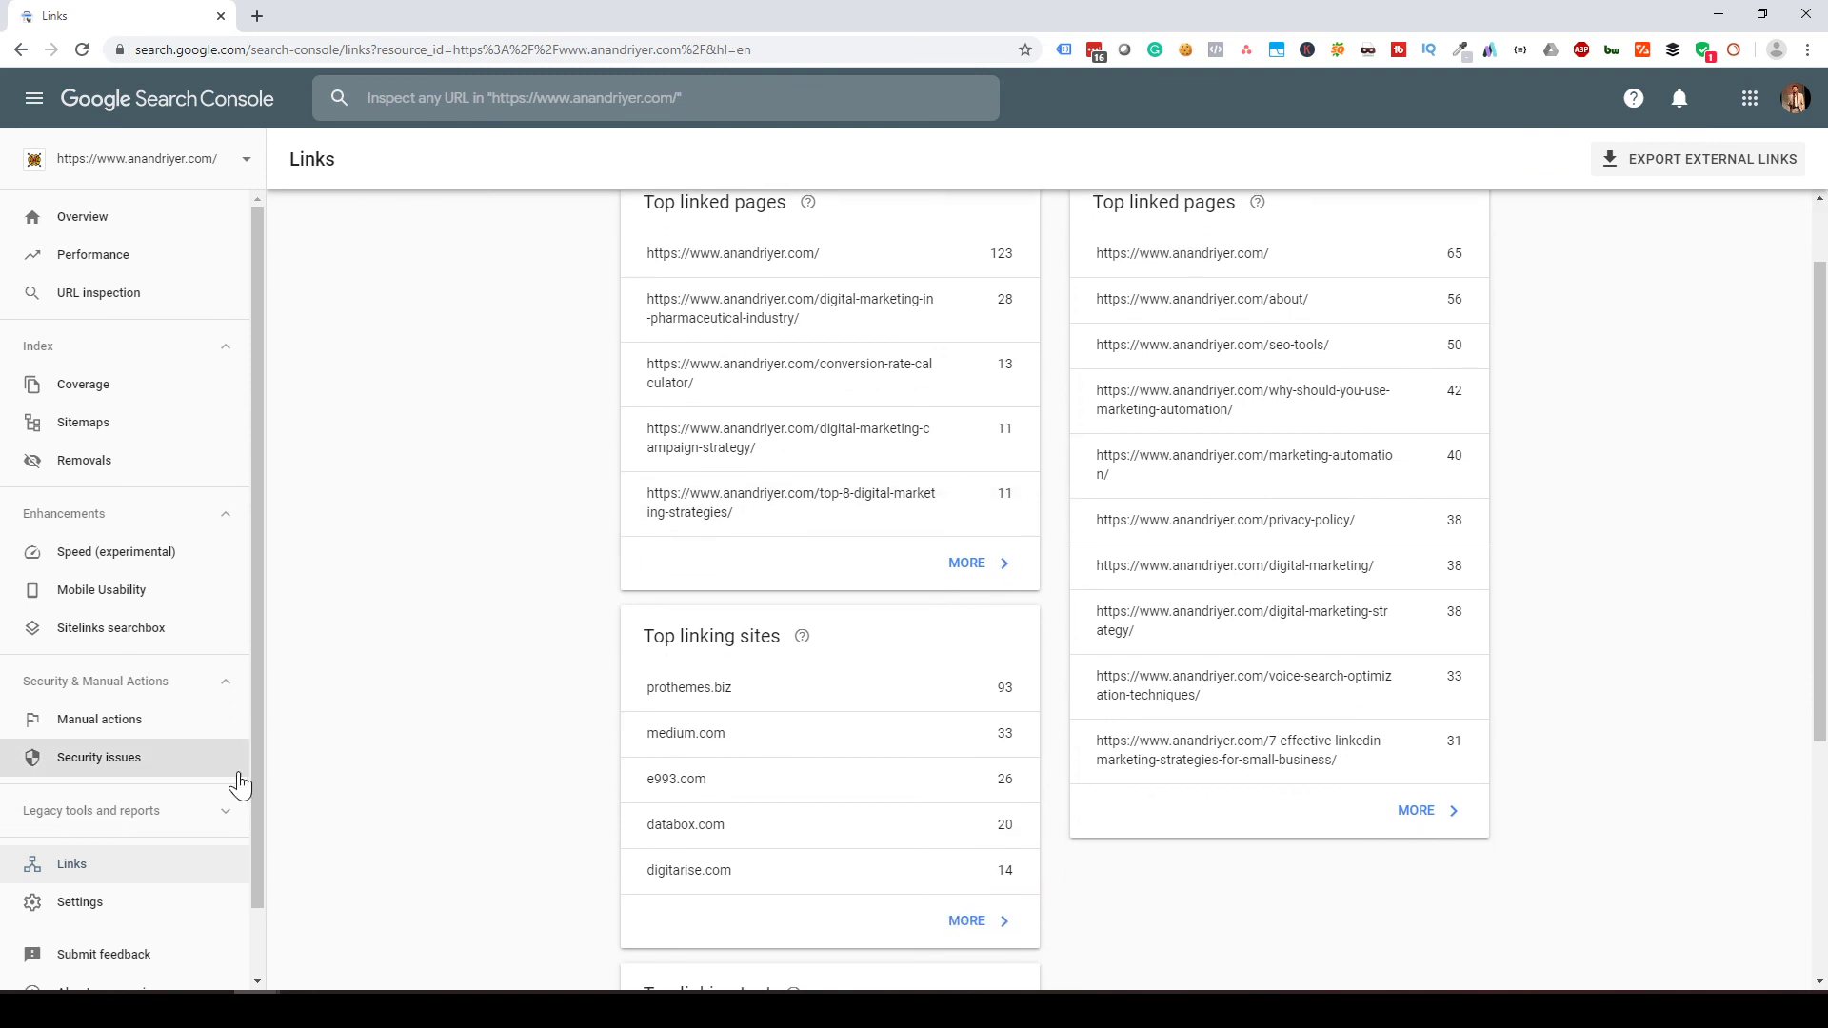
scroll(172, 778, "down", 1)
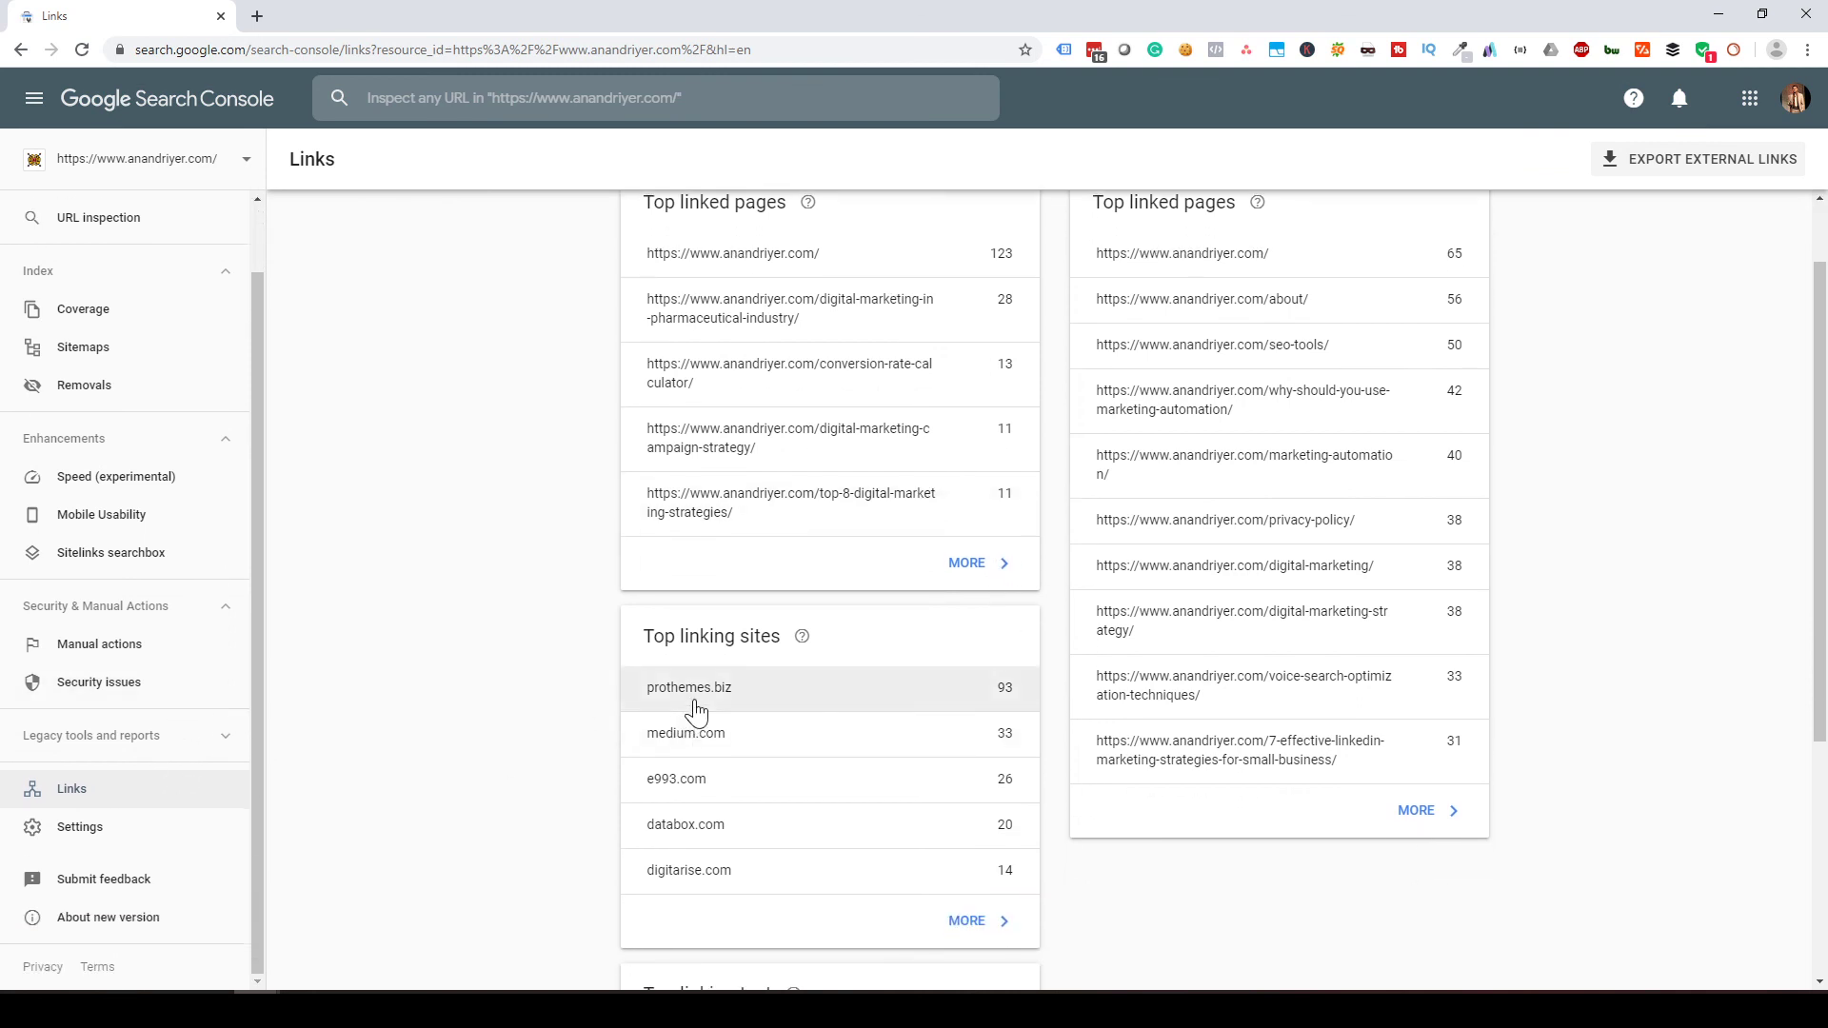
scroll(529, 721, "up", 1)
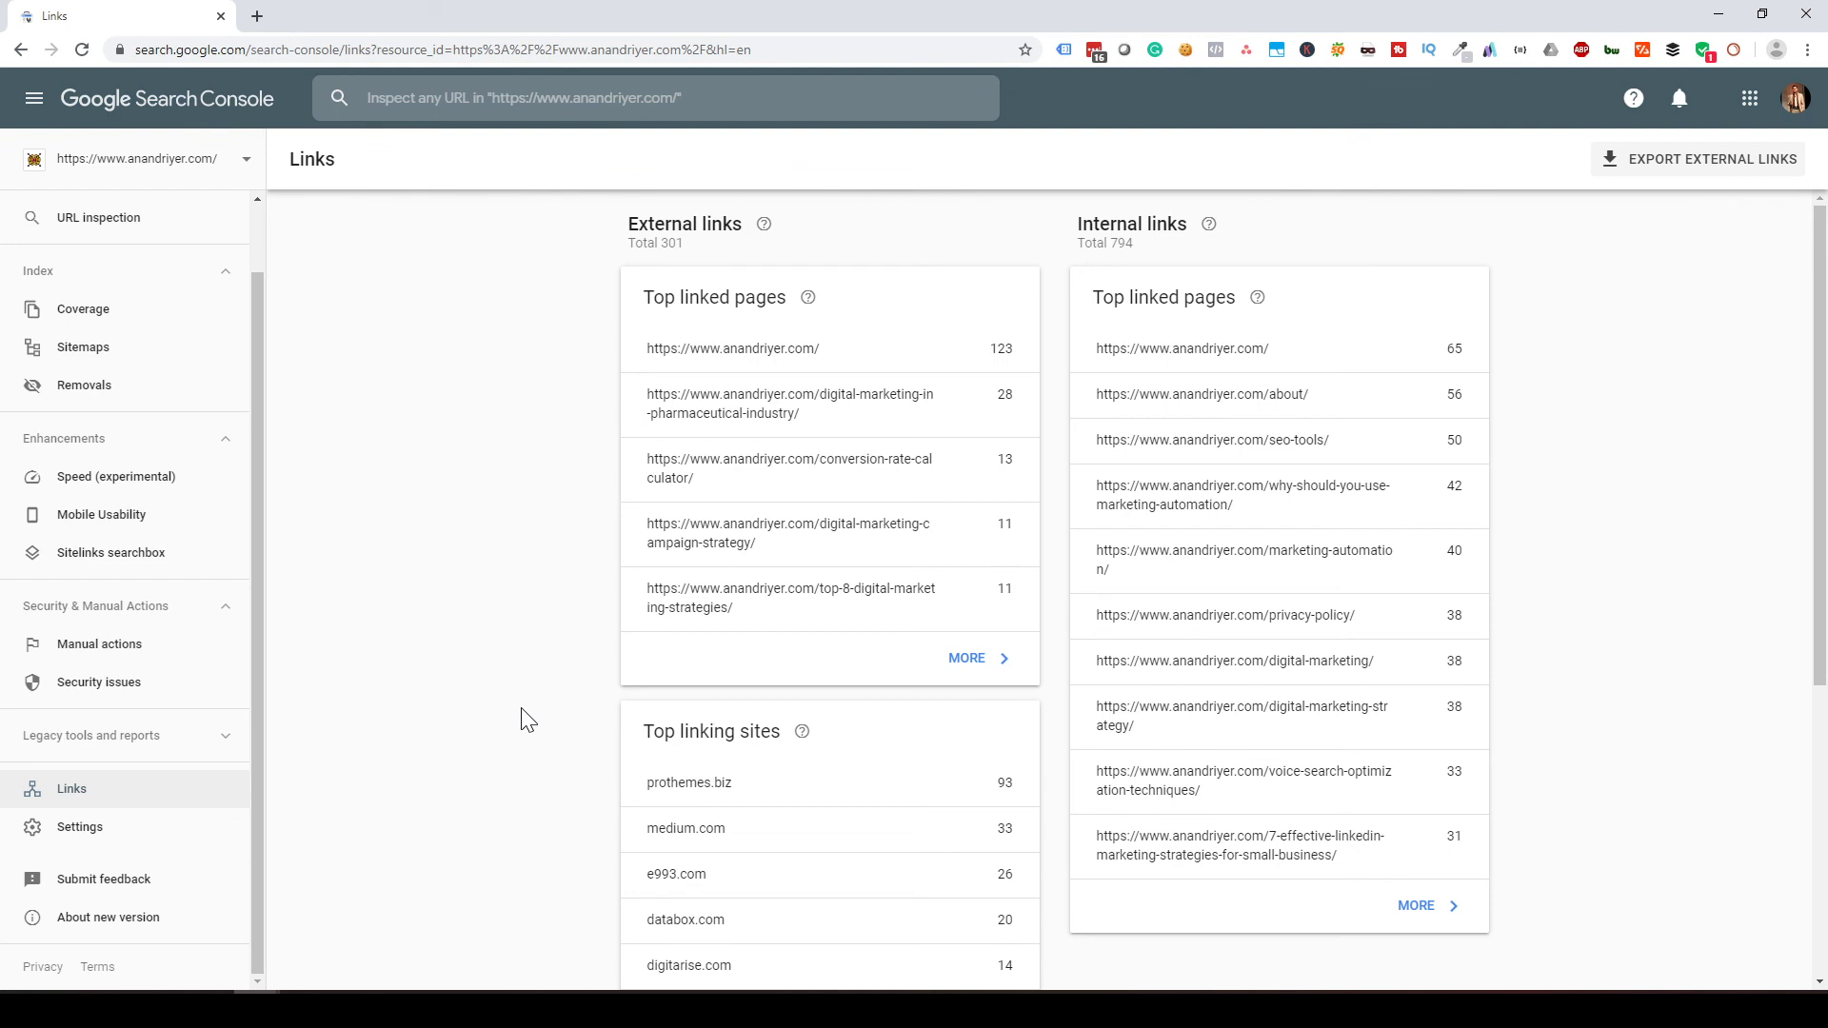
Revisit the submitted sitemaps and return to the Performance report
left_click(122, 350)
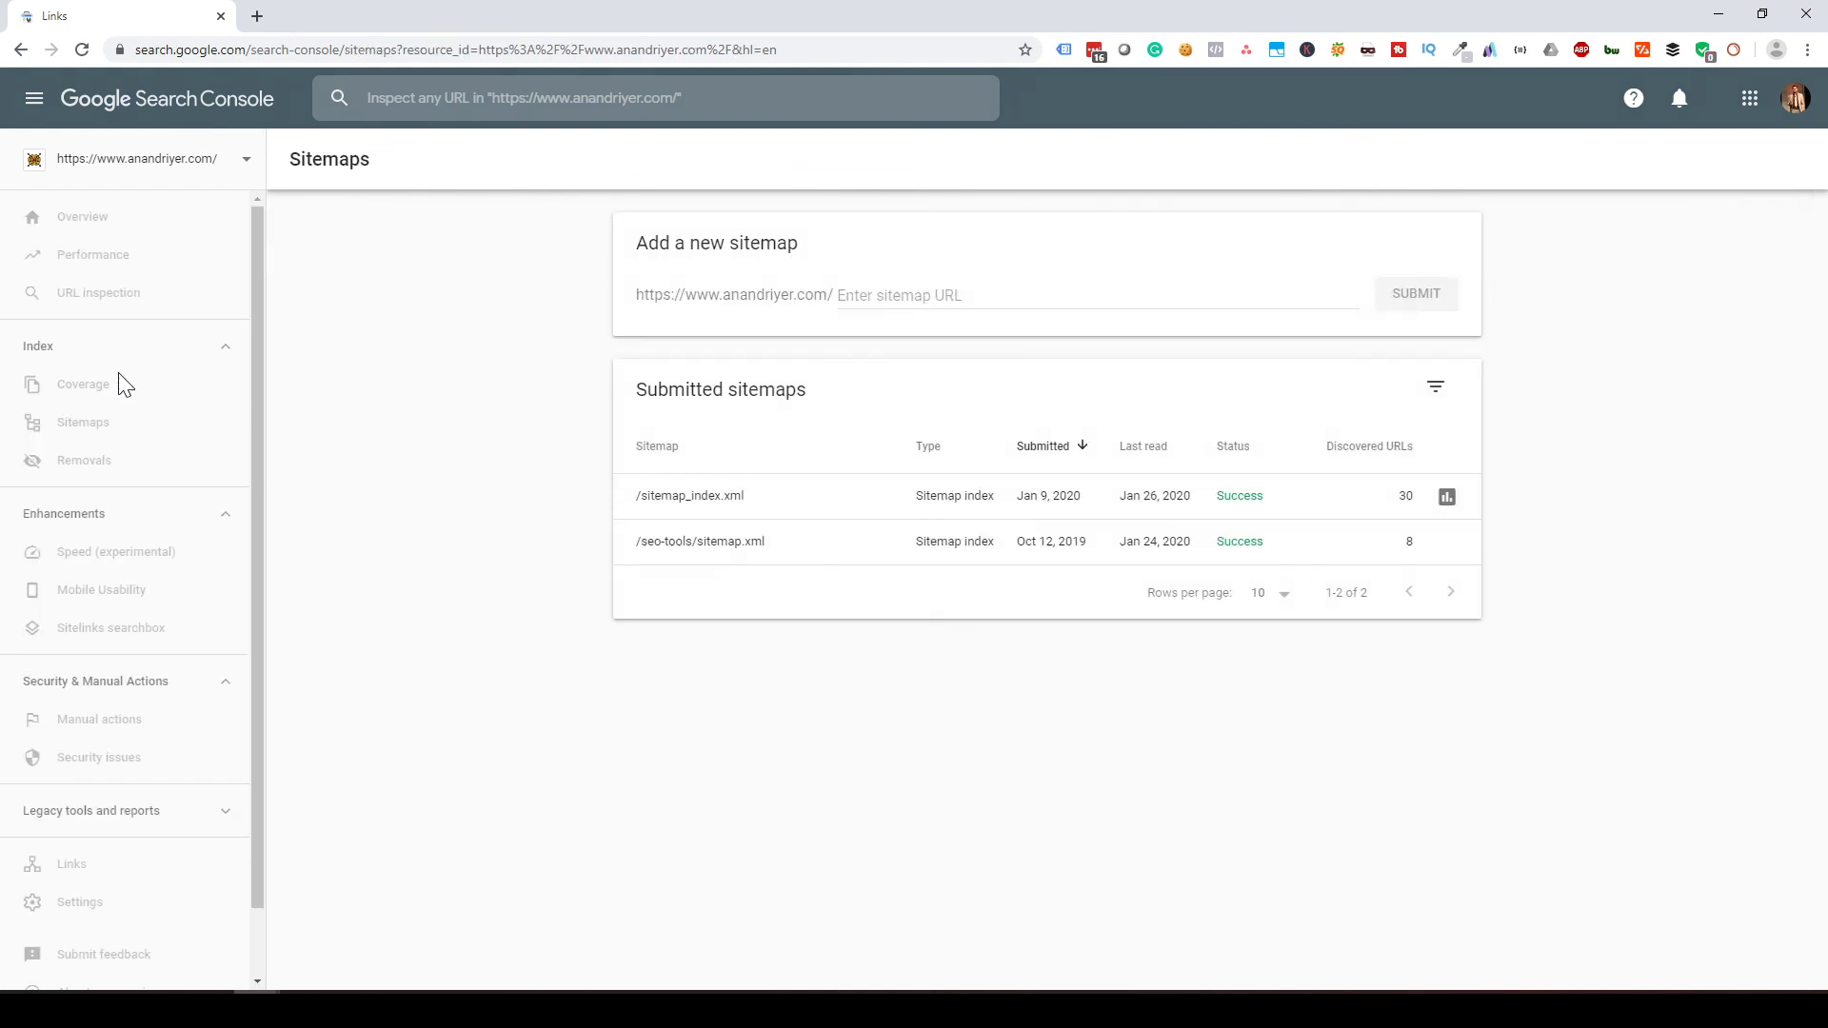
left_click(112, 244)
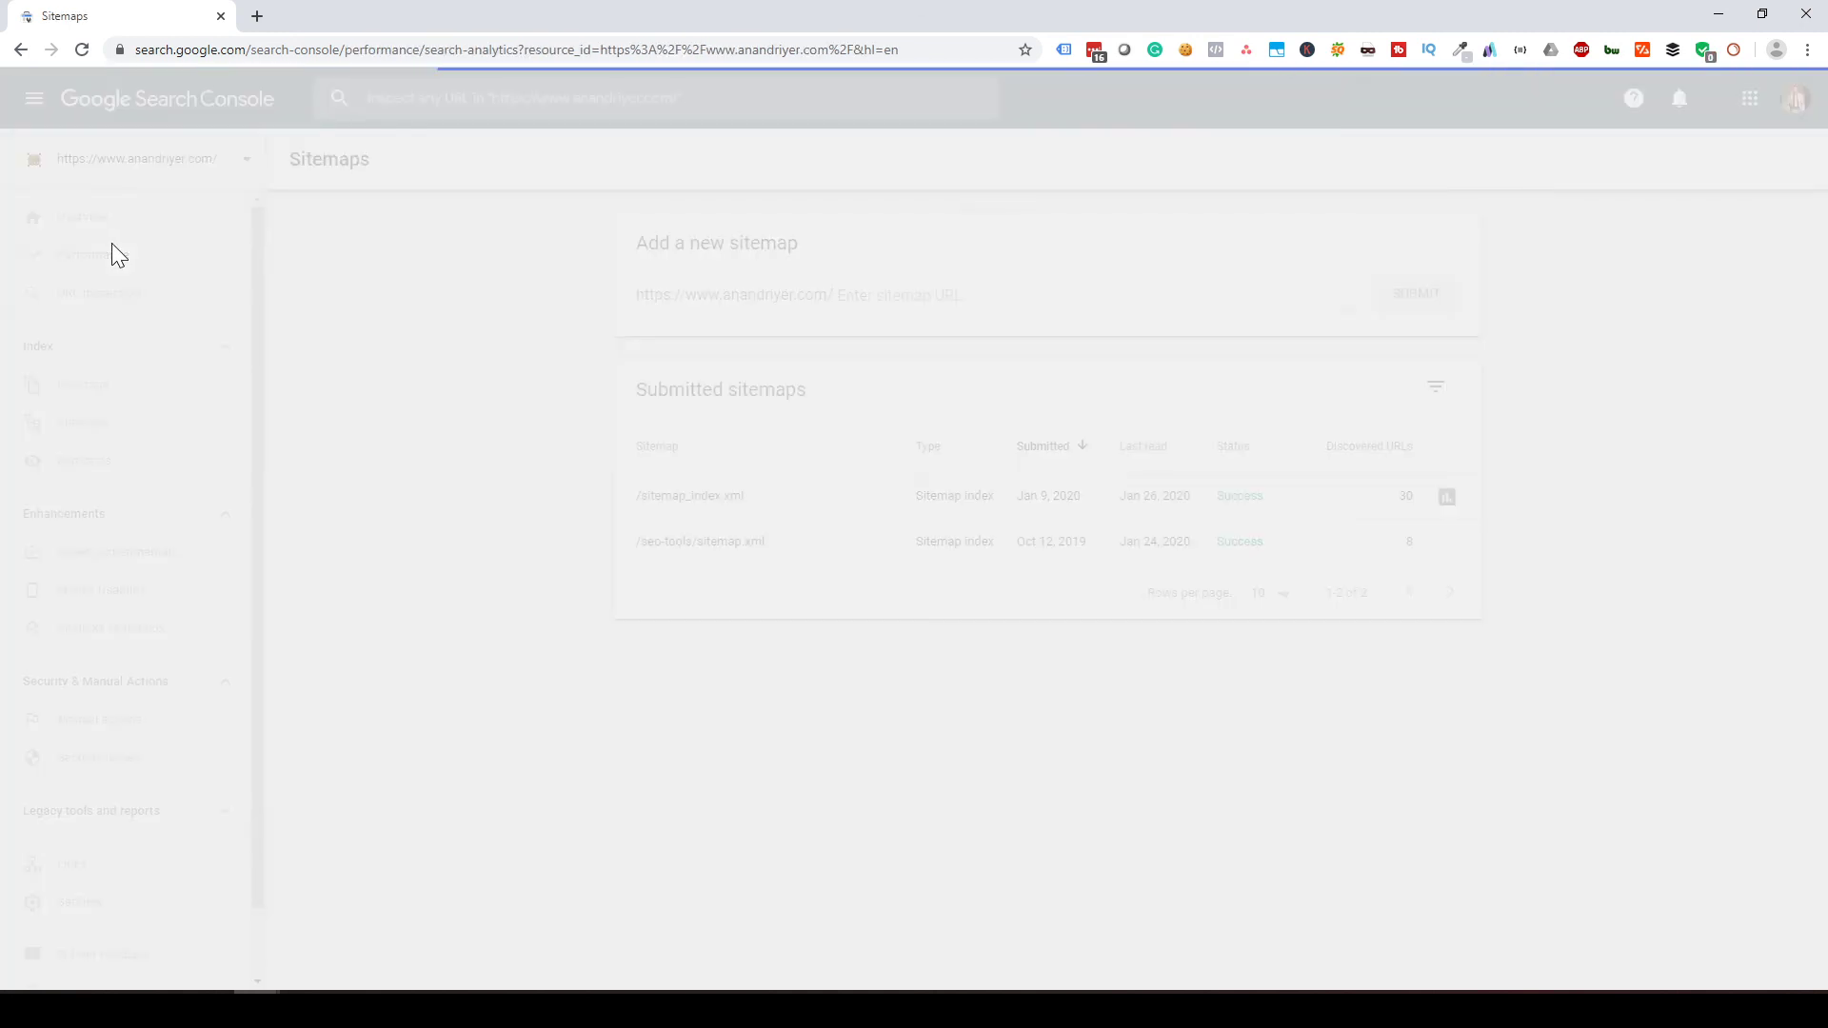